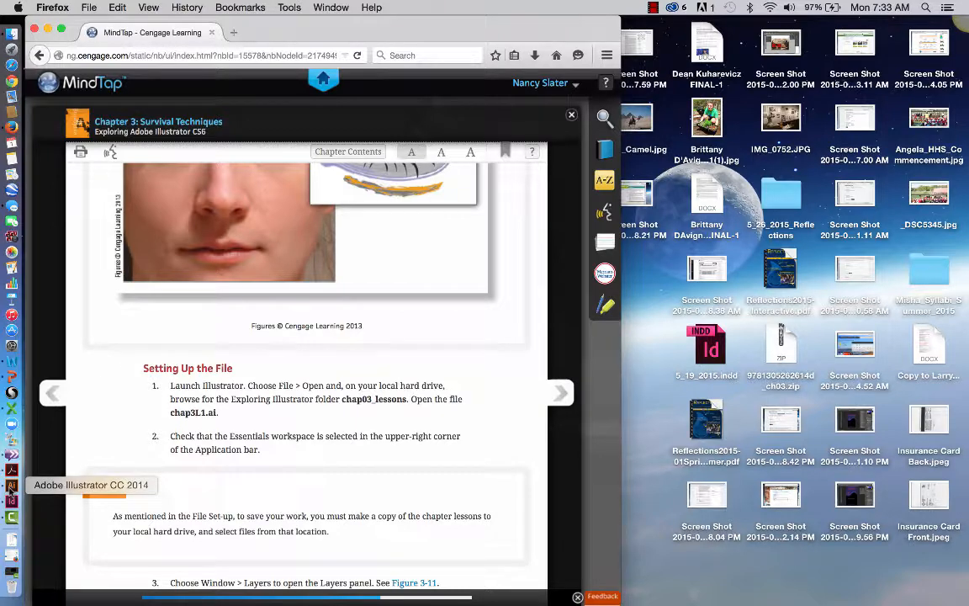
Switch to Illustrator and open chap3L1.ai from the chap03_lessons folder inside Summer_2015 GRD 100 IL in the Muskegon Community College folder.
left_click(11, 486)
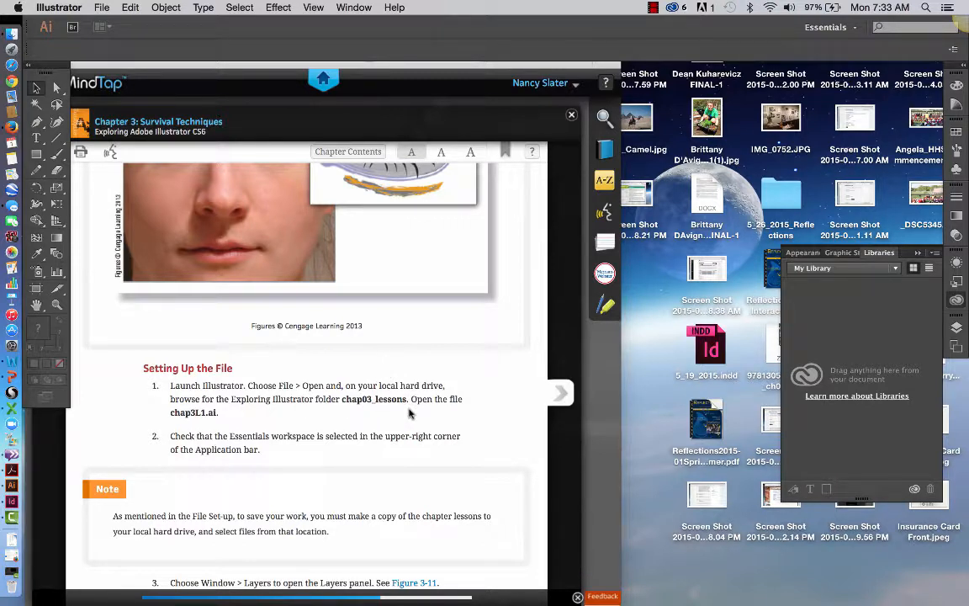
left_click(102, 8)
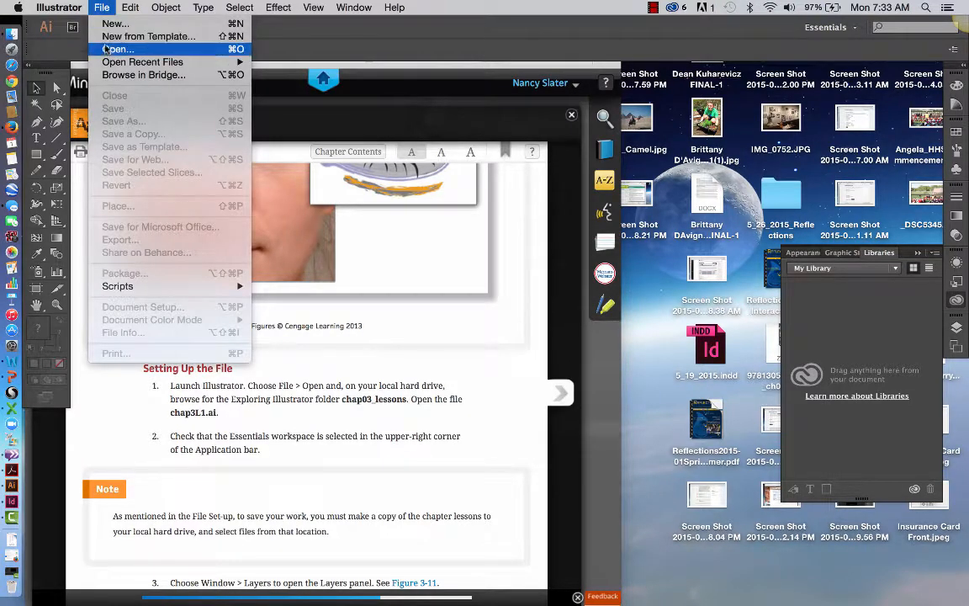
left_click(106, 51)
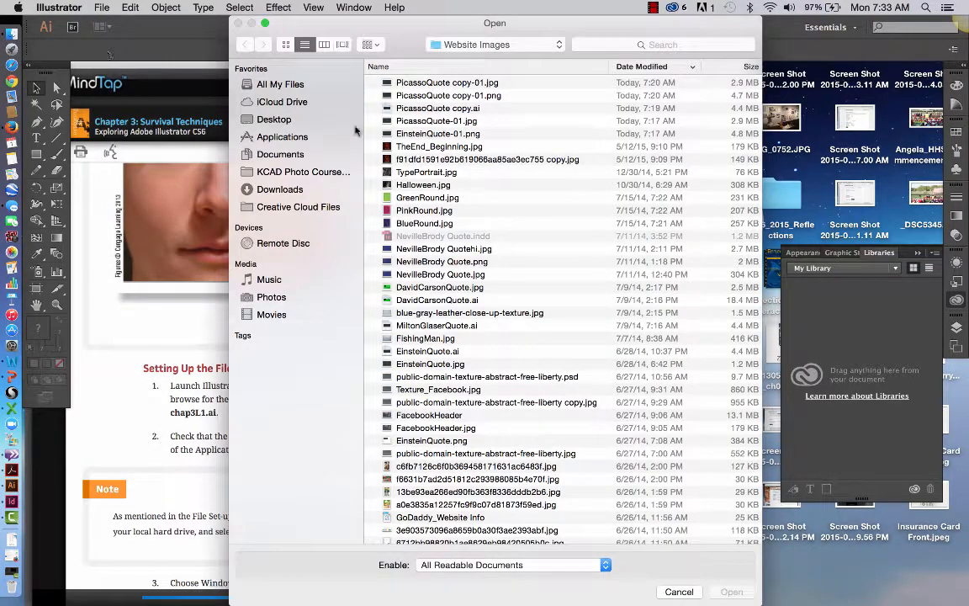
left_click(469, 48)
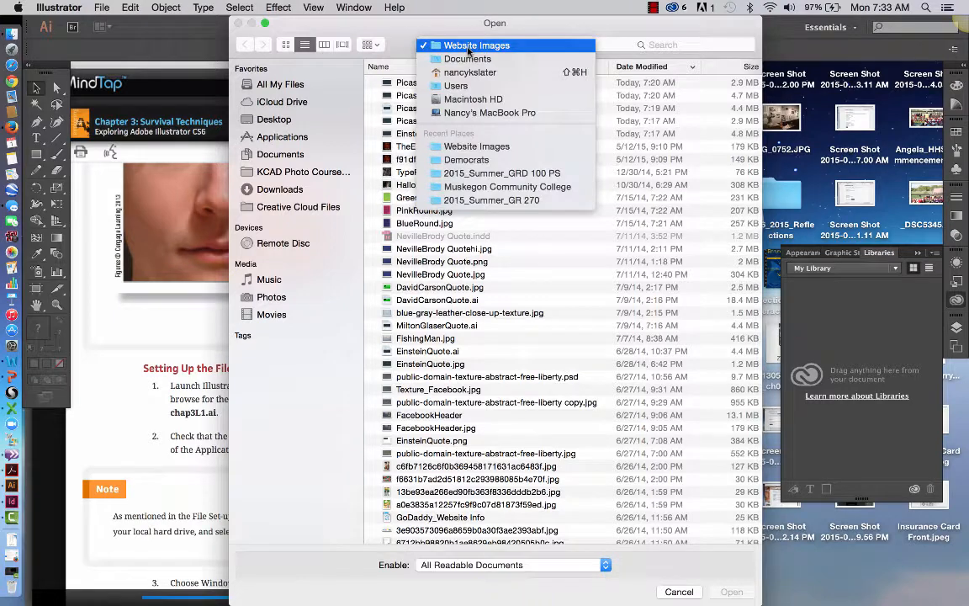
left_click(469, 189)
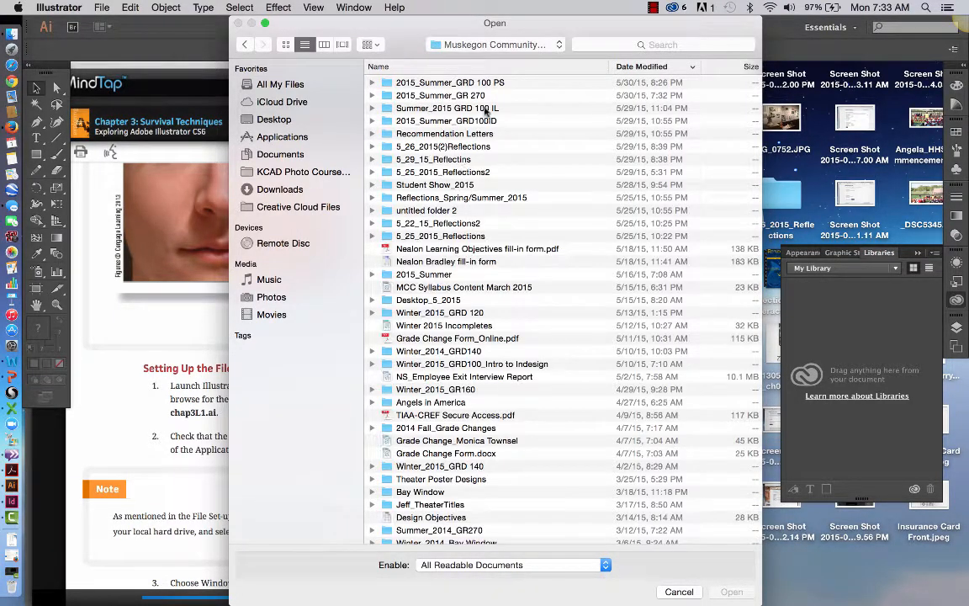
left_click(481, 110)
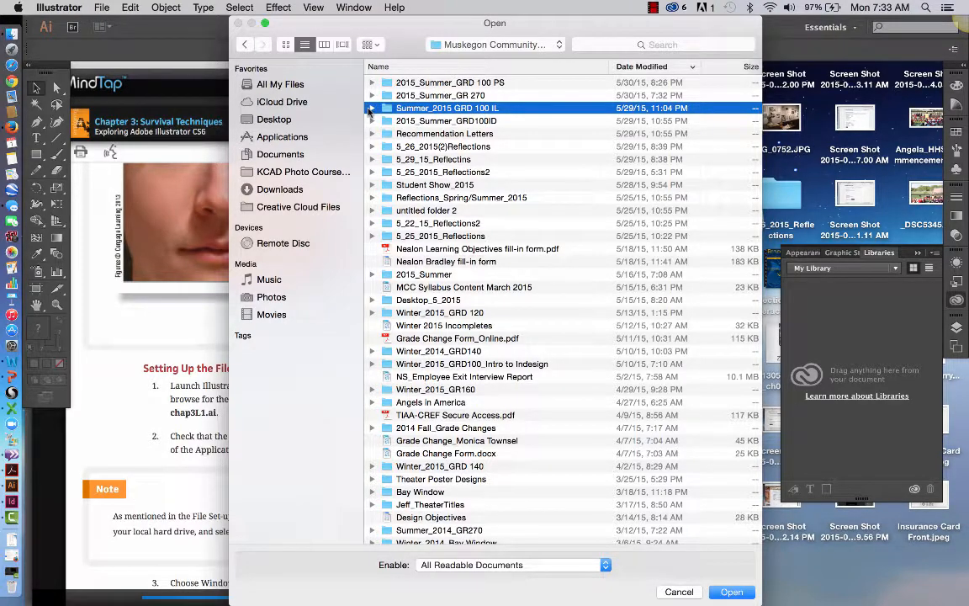
left_click(371, 109)
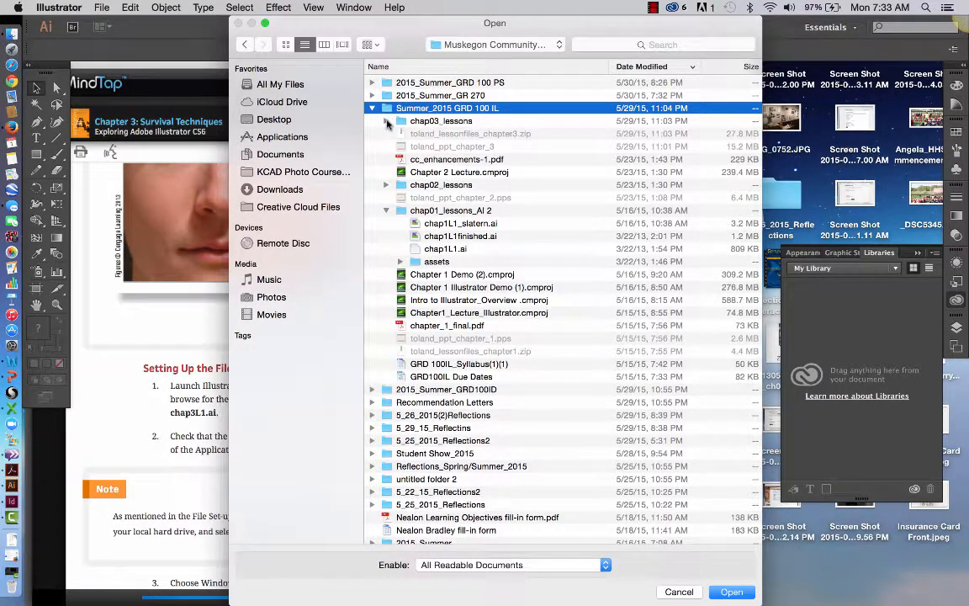
left_click(386, 121)
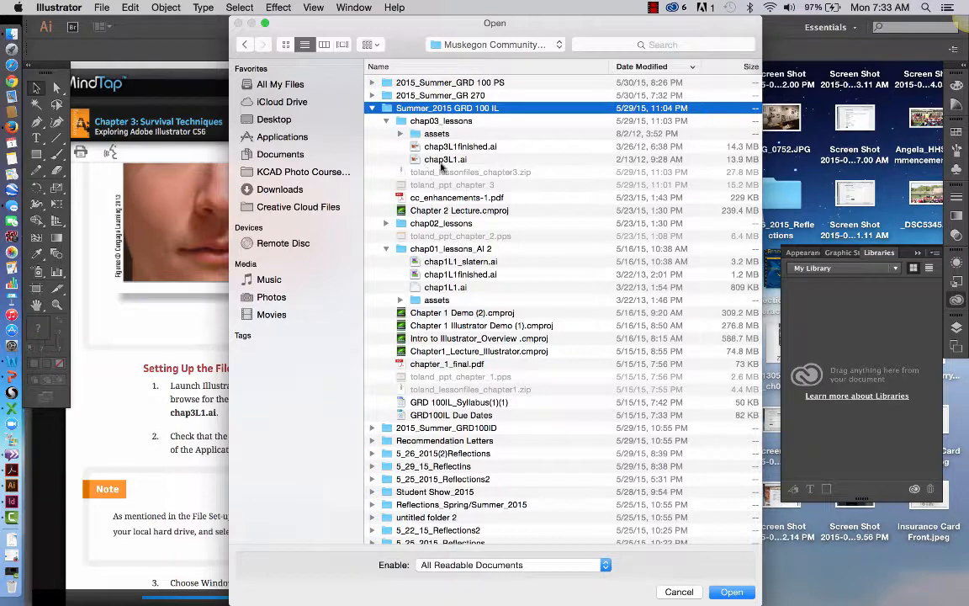
left_click(437, 159)
left_click(729, 592)
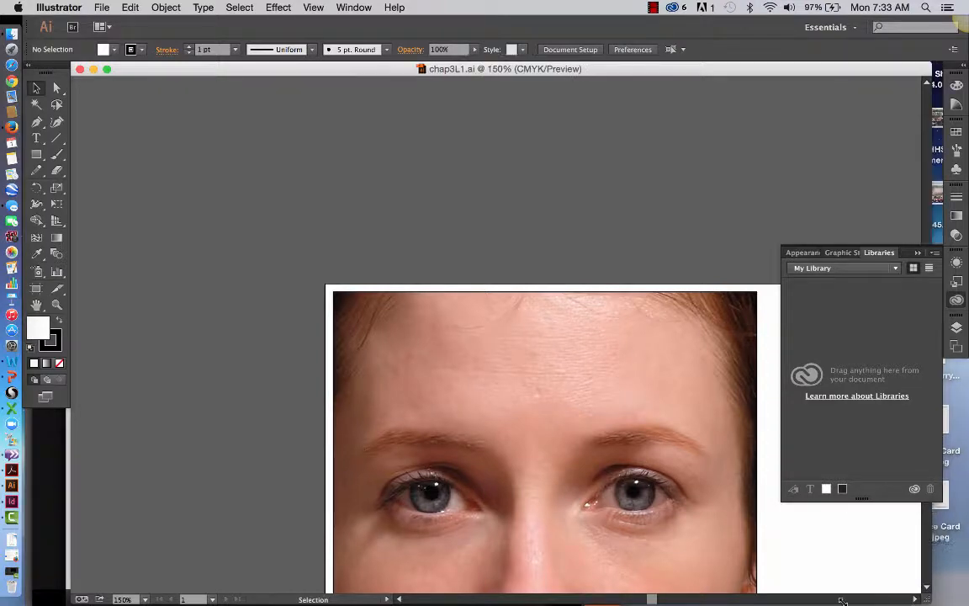
Narrow the chap3L1.ai window and place it with the tools beside the textbook page, collapsing the Libraries panel.
left_click_drag(940, 599, 407, 602)
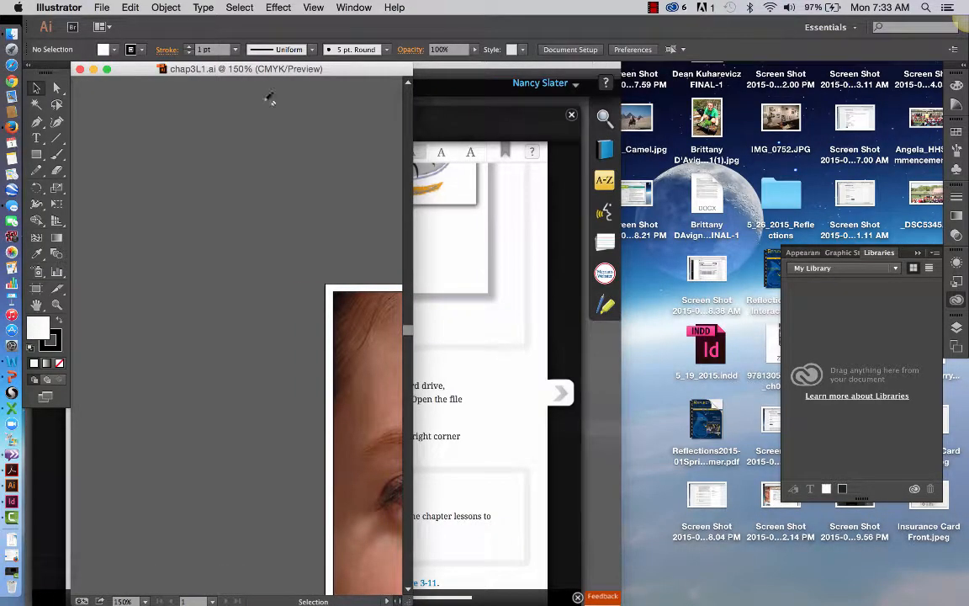
left_click_drag(126, 72, 659, 72)
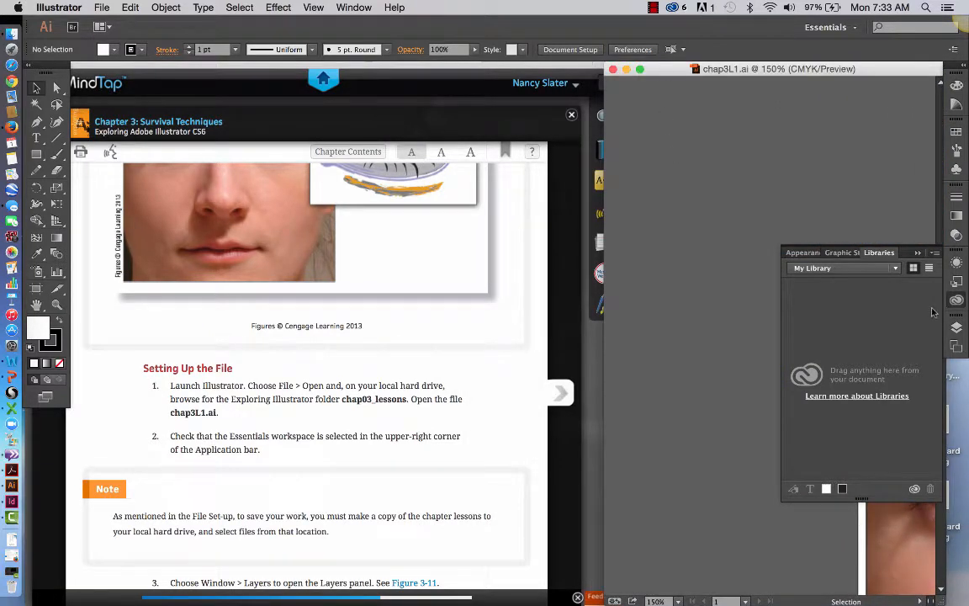
left_click(924, 251)
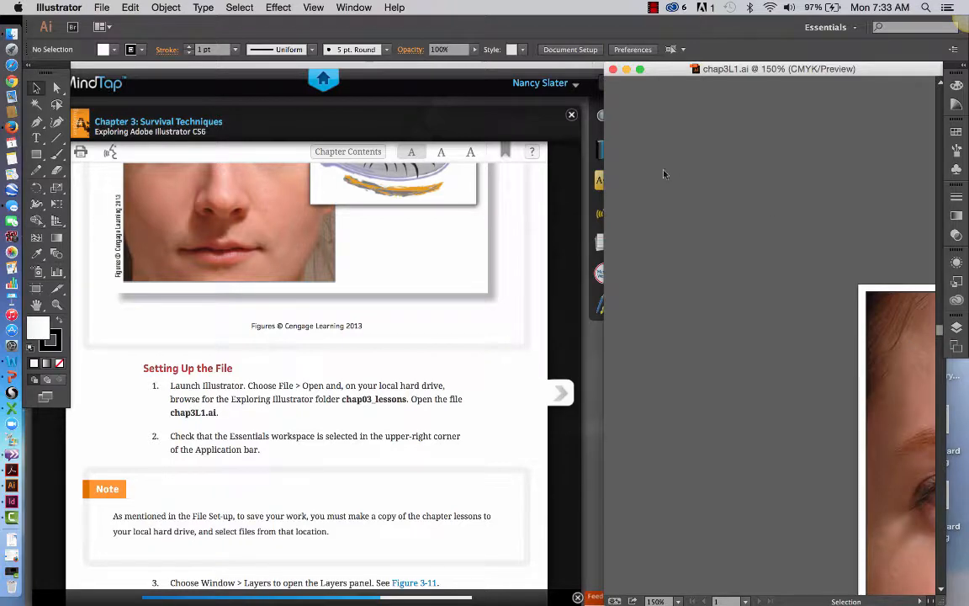
left_click_drag(45, 74, 631, 76)
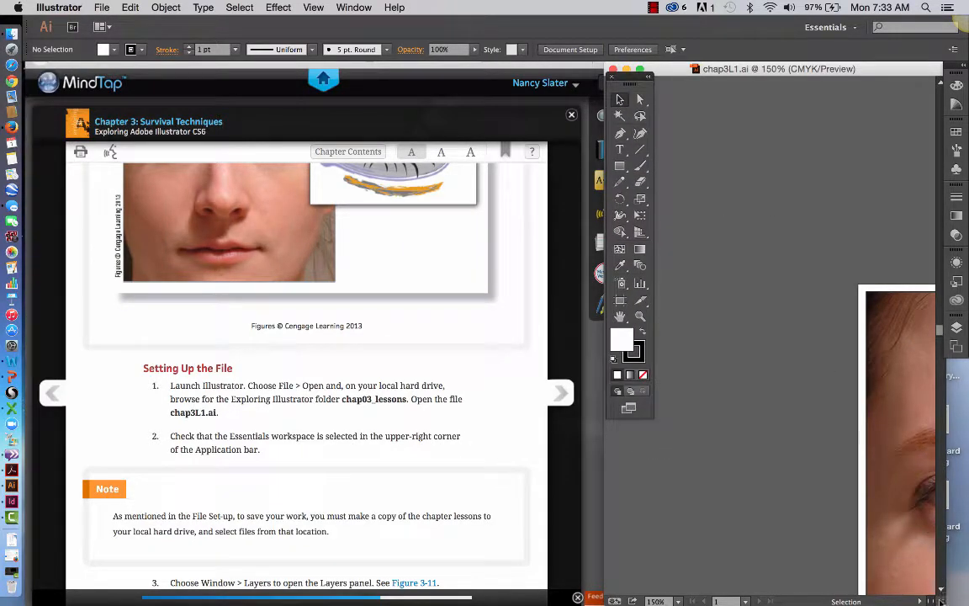
left_click_drag(942, 601, 959, 600)
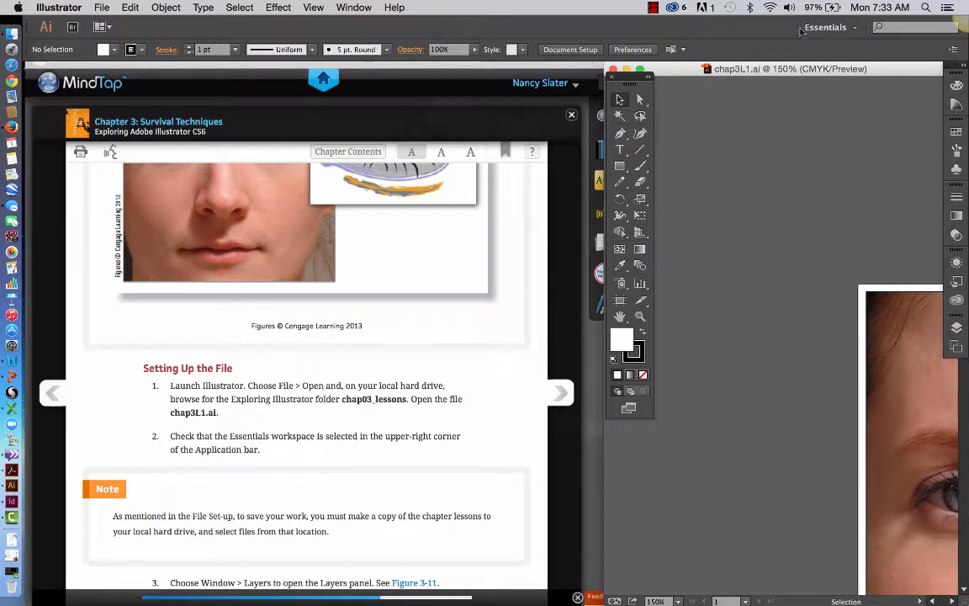
Check that the Essentials workspace is selected and fit the artboard in the document window.
left_click(857, 29)
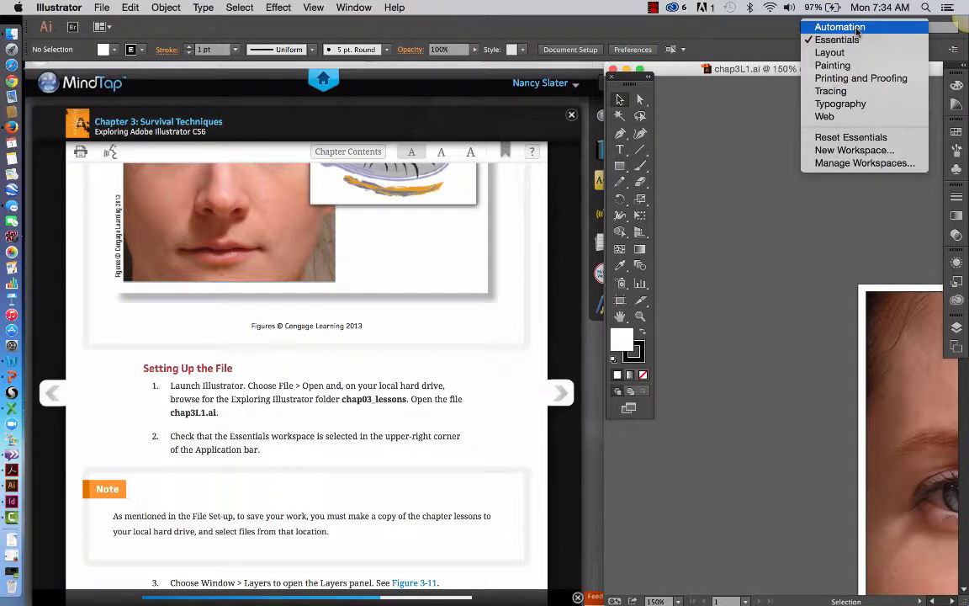
left_click(739, 26)
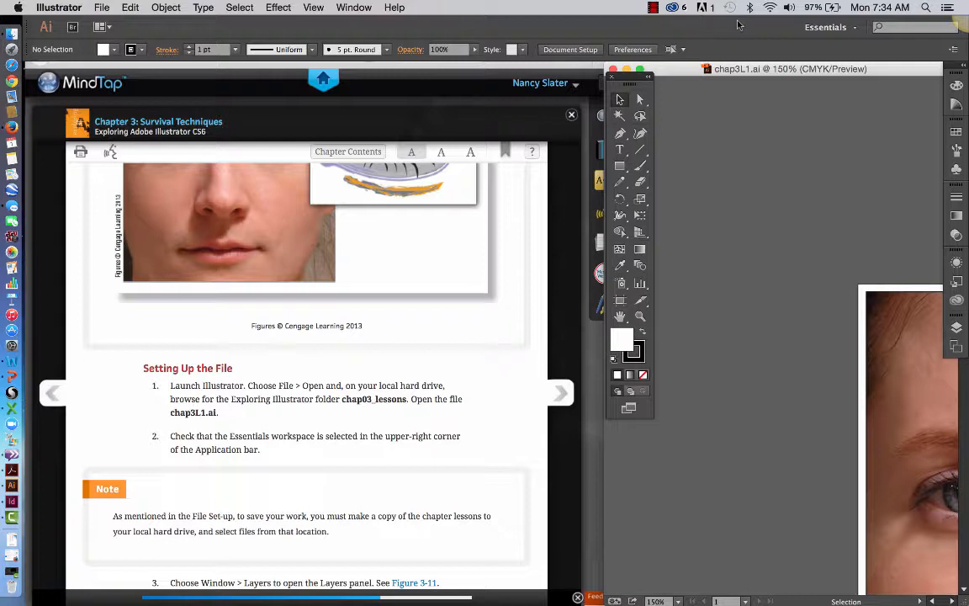
key("super+0")
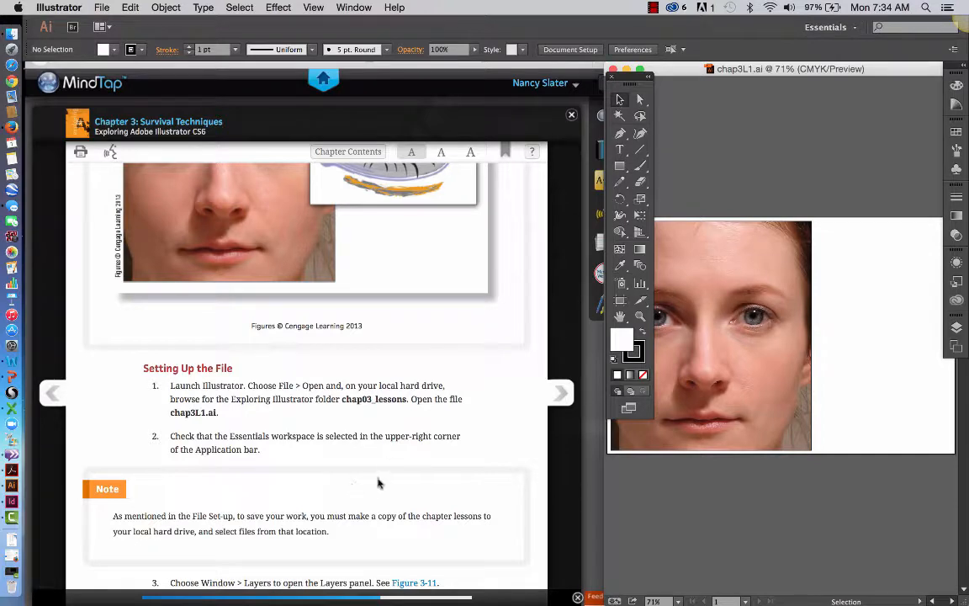
Follow step 3 of the textbook's file setup and show the document's Layers panel.
scroll(377, 486, "down", 2)
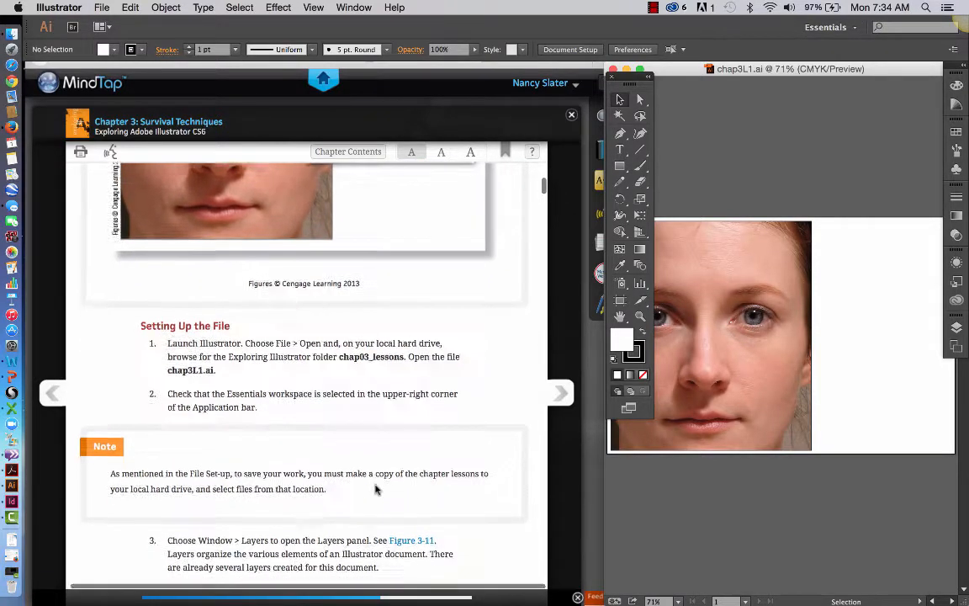
scroll(376, 490, "down", 5)
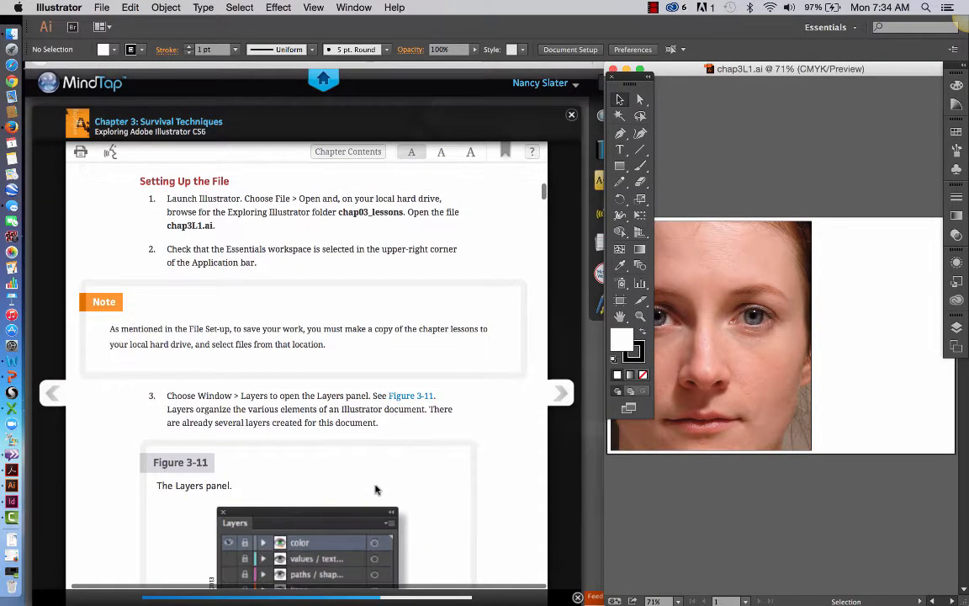
scroll(376, 490, "down", 2)
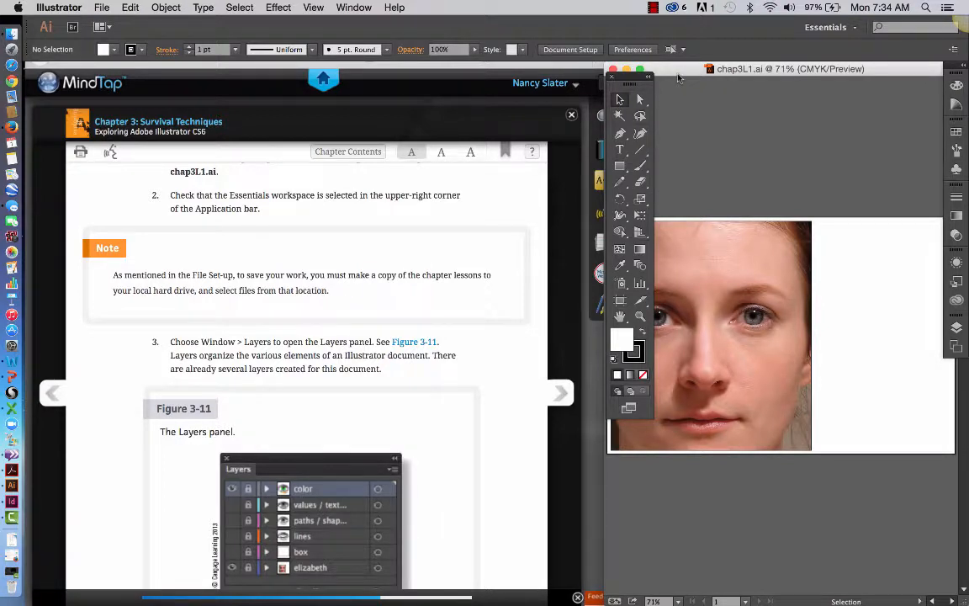
scroll(462, 365, "down", 2)
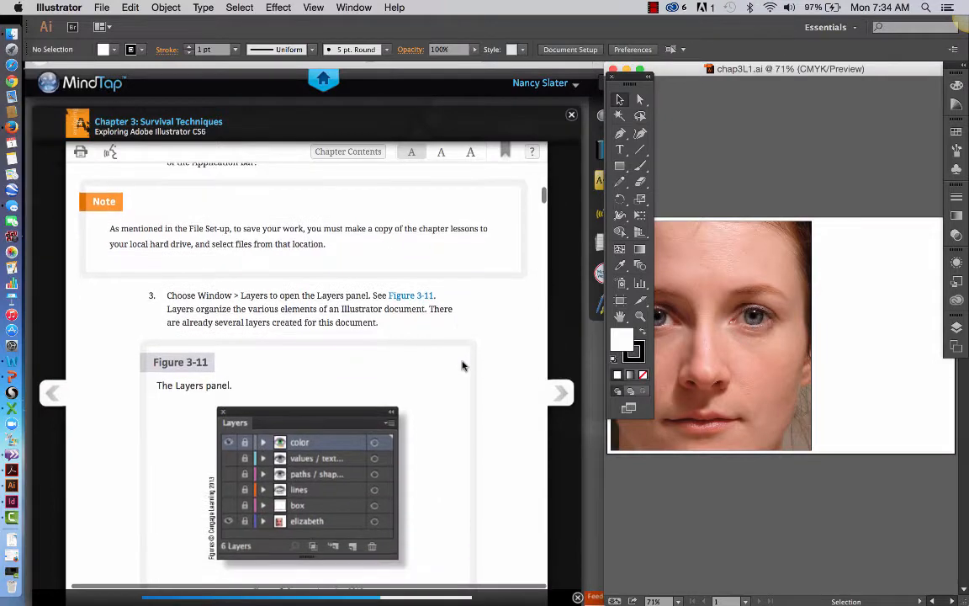
scroll(462, 365, "down", 1)
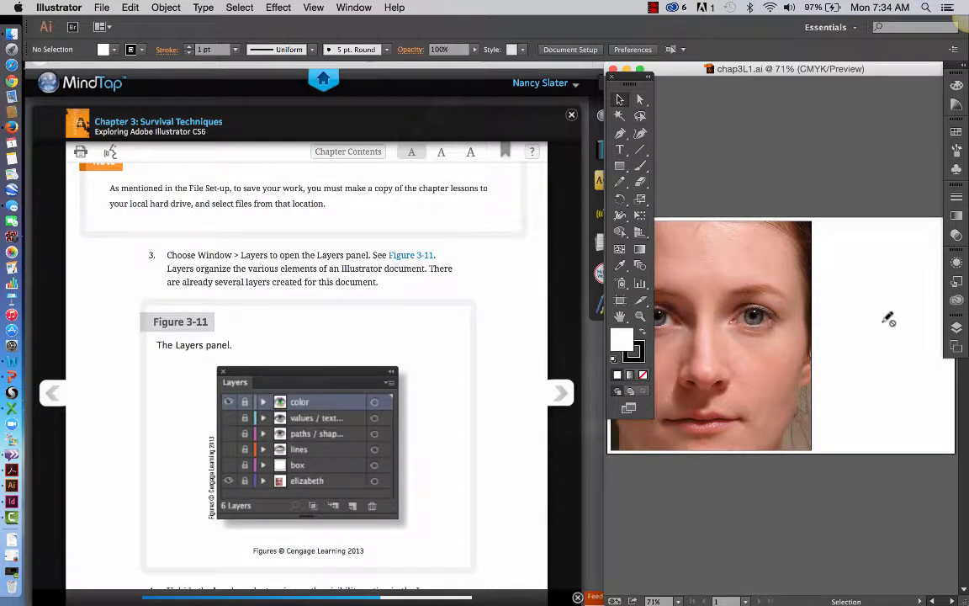
left_click(955, 327)
left_click(357, 9)
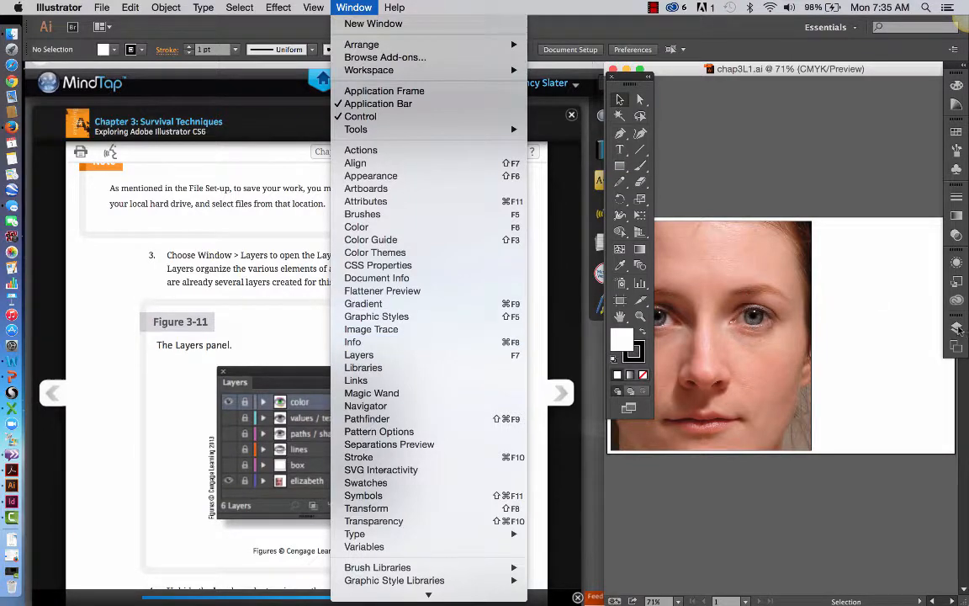
left_click(957, 327)
left_click(958, 328)
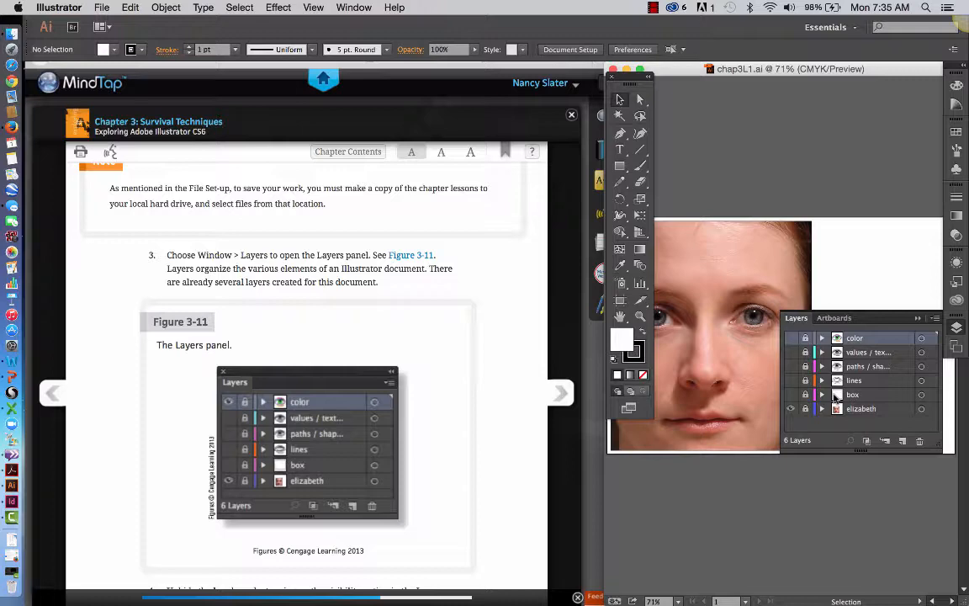
Unhide the box layer and collapse the Layers panel.
scroll(448, 445, "down", 5)
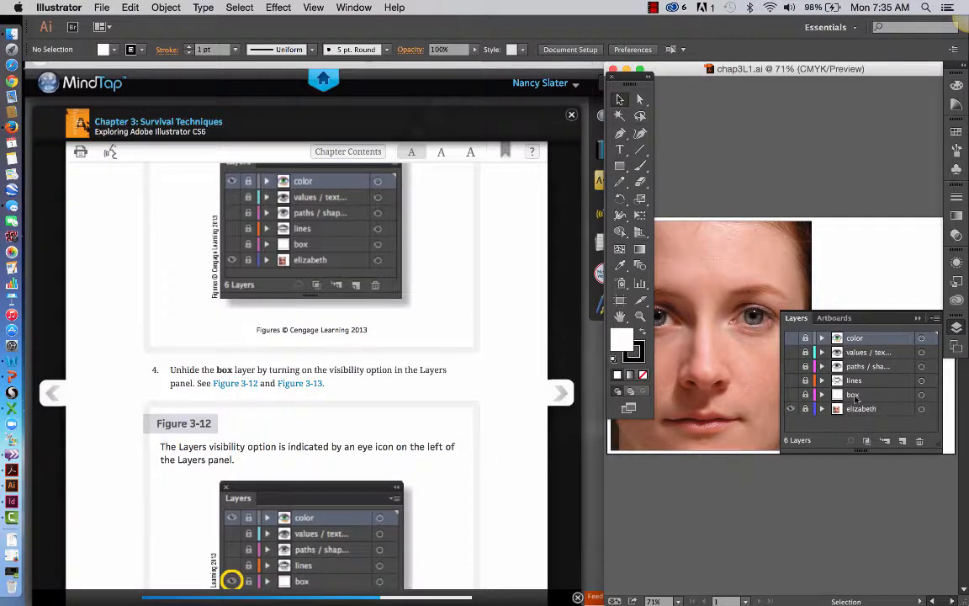
left_click(791, 395)
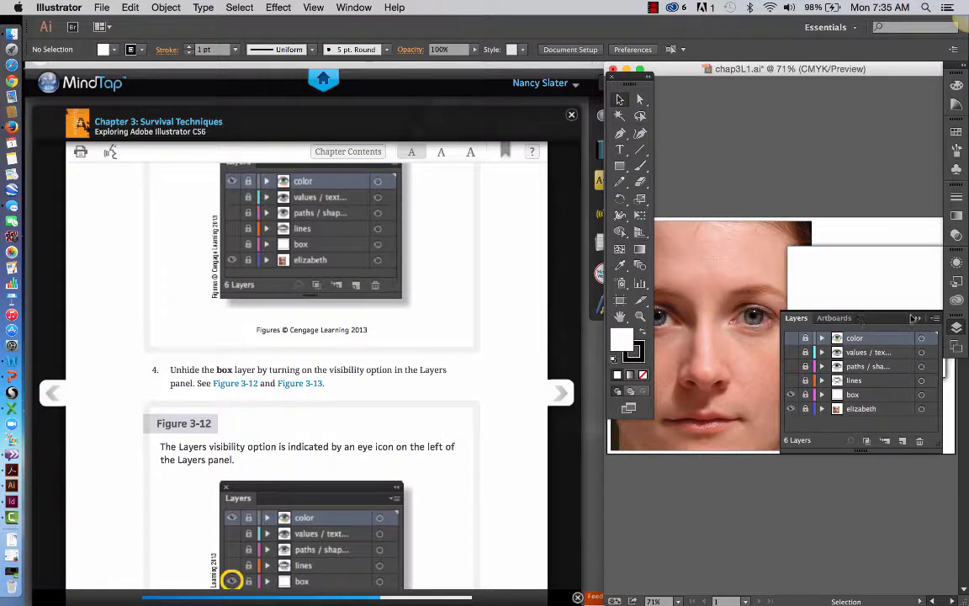
left_click(914, 318)
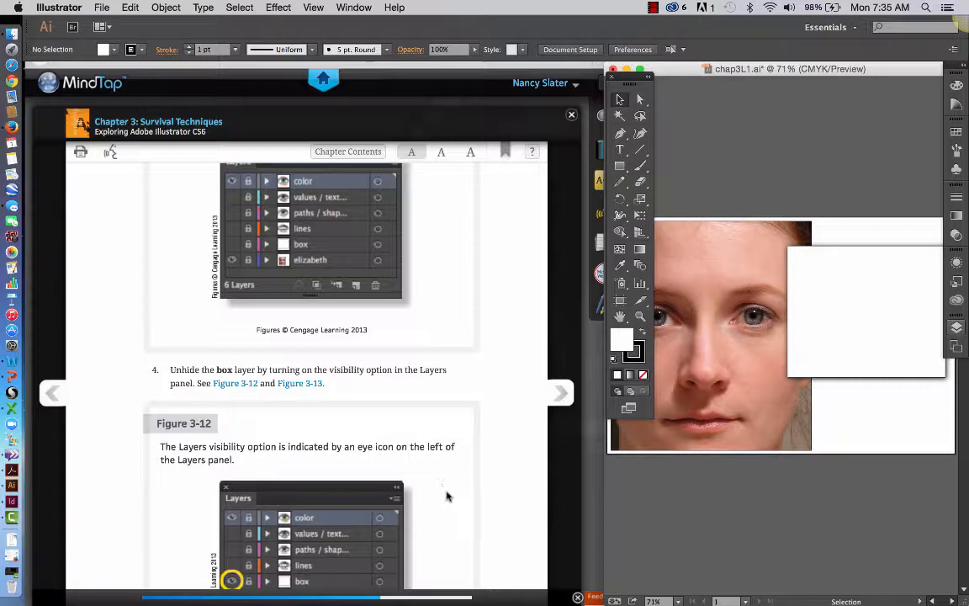
Following the textbook's note on viewing all layers, reduce the height of the Layers panel and collapse it again.
scroll(446, 496, "down", 6)
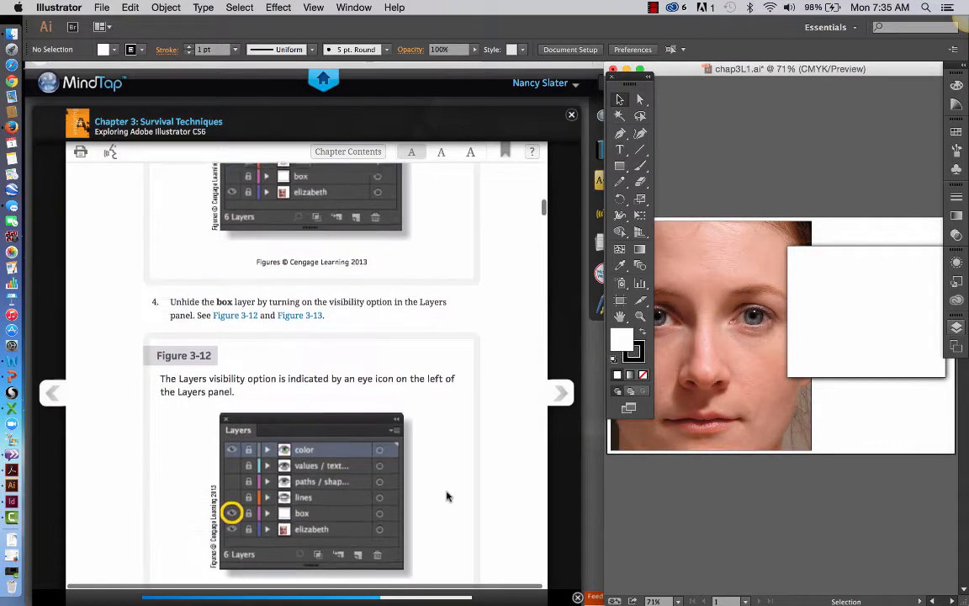
scroll(447, 496, "down", 6)
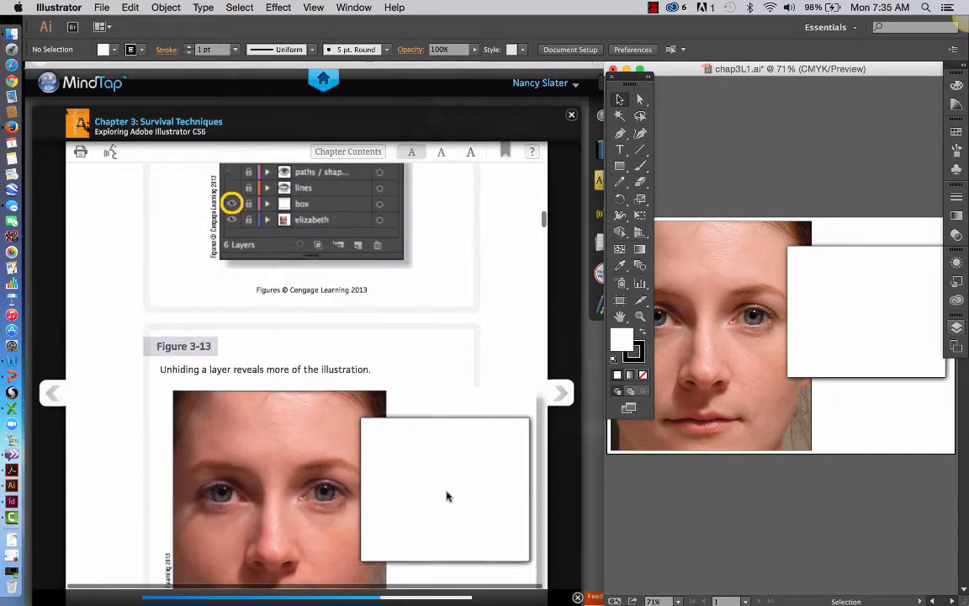
scroll(446, 497, "down", 6)
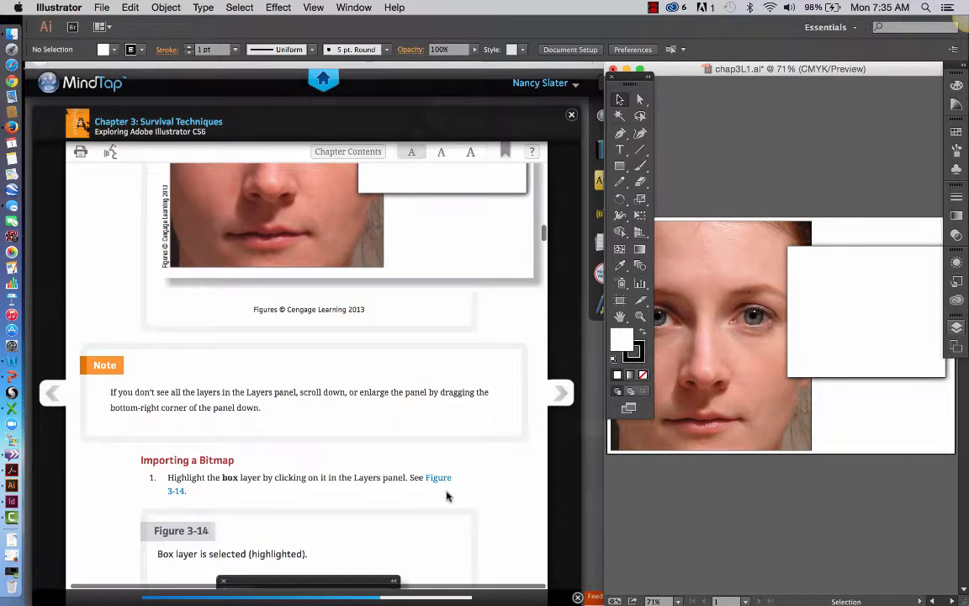
scroll(447, 496, "down", 2)
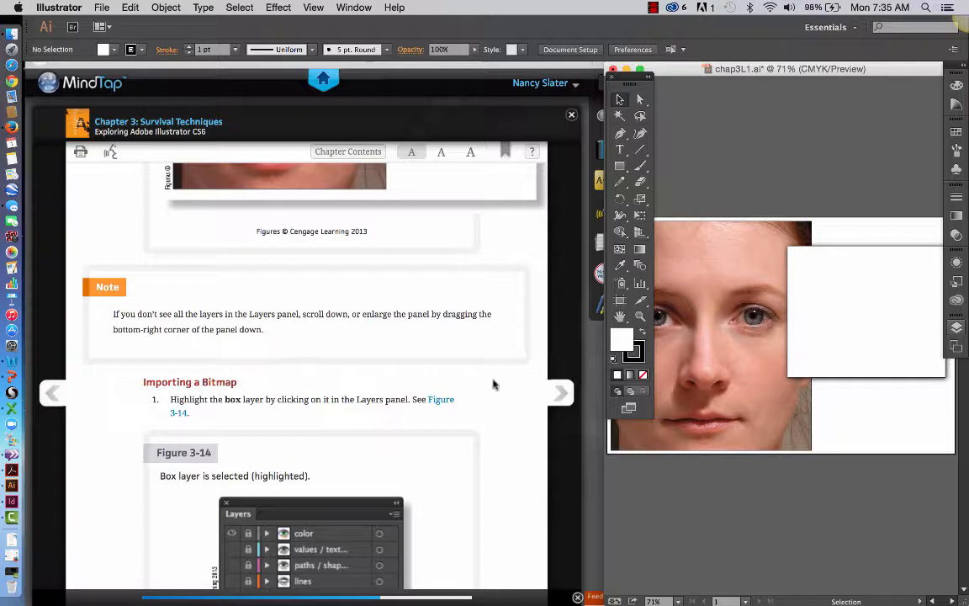
left_click(957, 331)
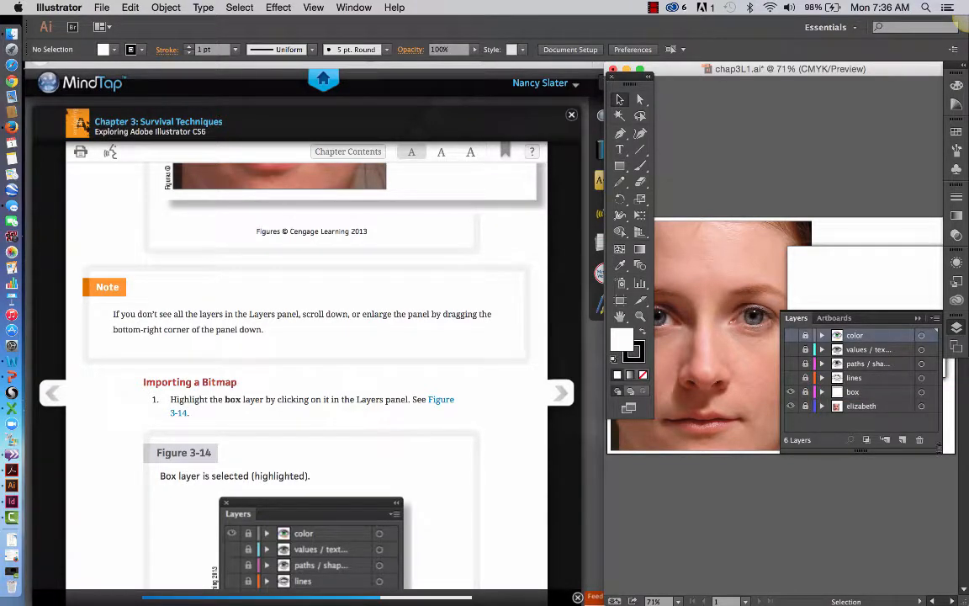
left_click_drag(939, 455, 940, 422)
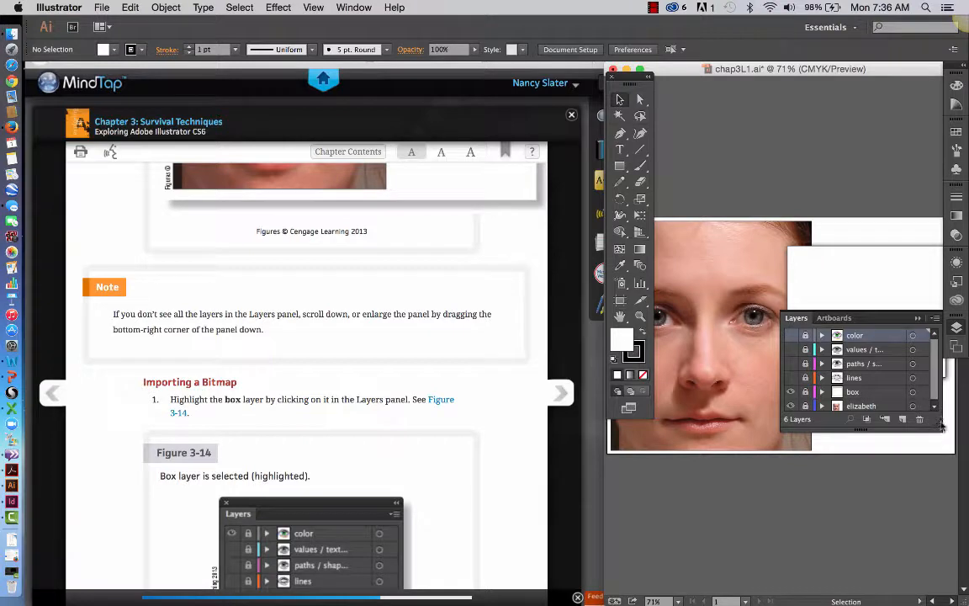
left_click(917, 318)
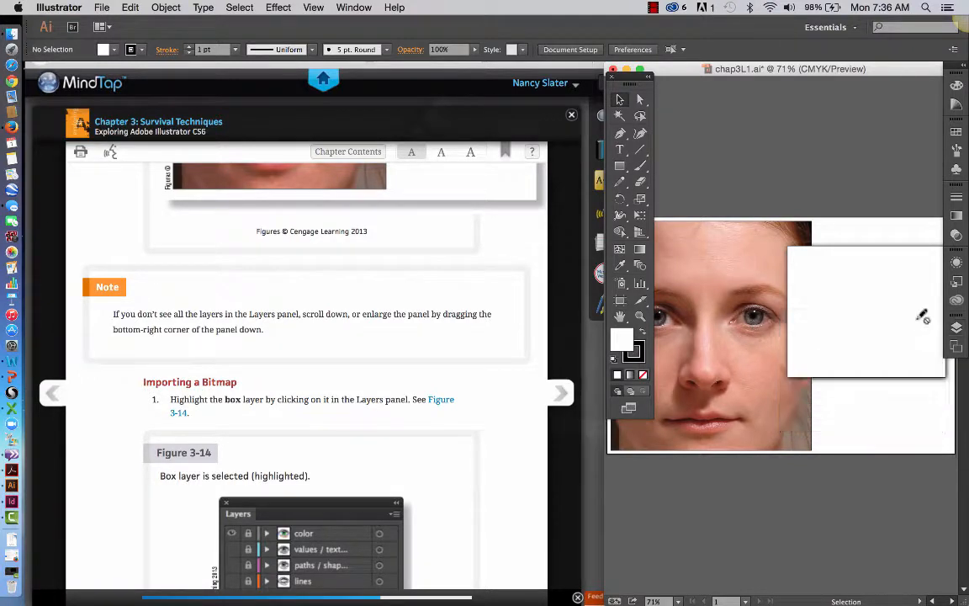
left_click(654, 6)
left_click(662, 40)
Following steps 1 and 2 of Importing a Bitmap, highlight the box layer and create a new layer directly above it.
scroll(465, 436, "down", 3)
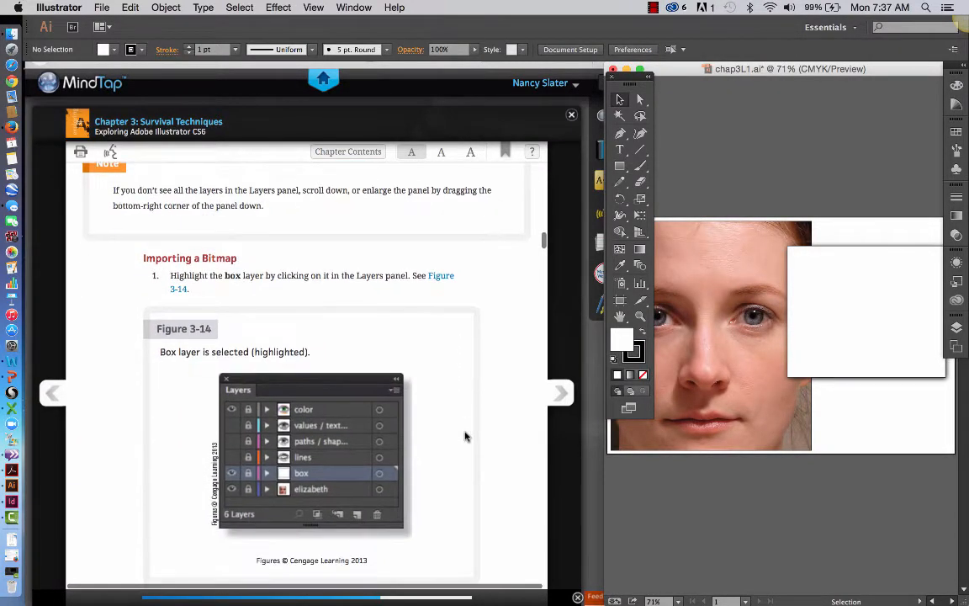
scroll(337, 271, "down", 2)
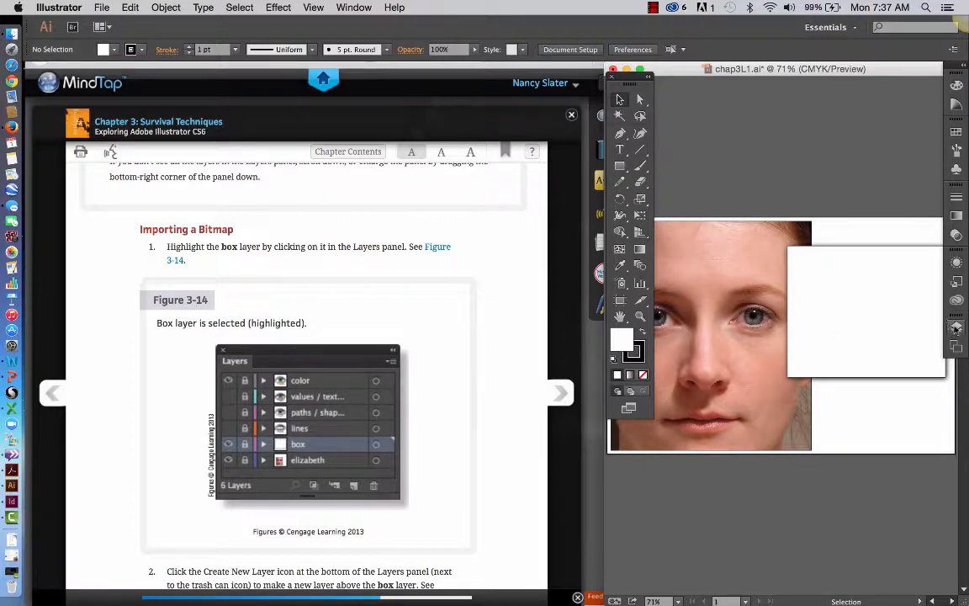
left_click(957, 328)
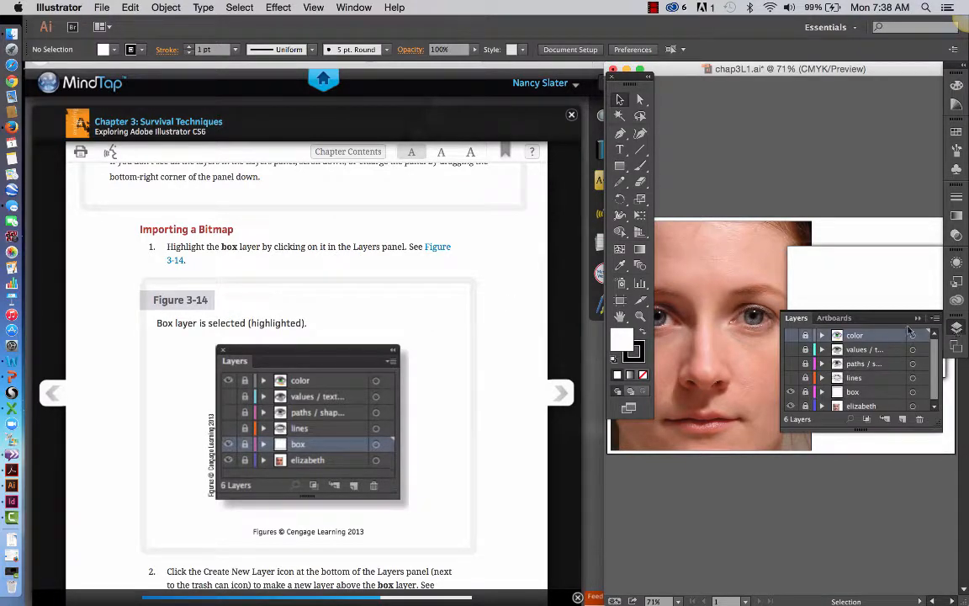
left_click(866, 392)
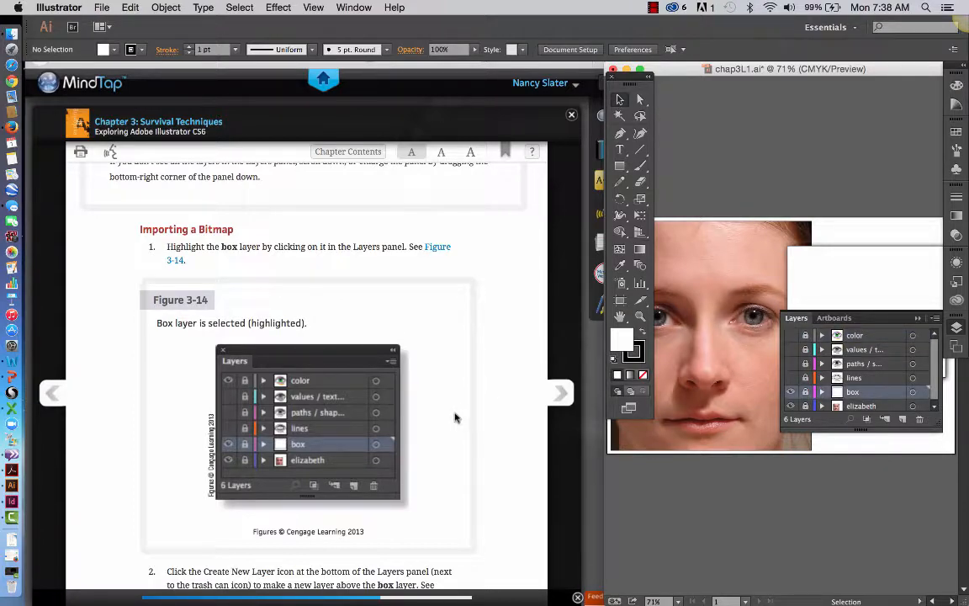
scroll(454, 419, "down", 5)
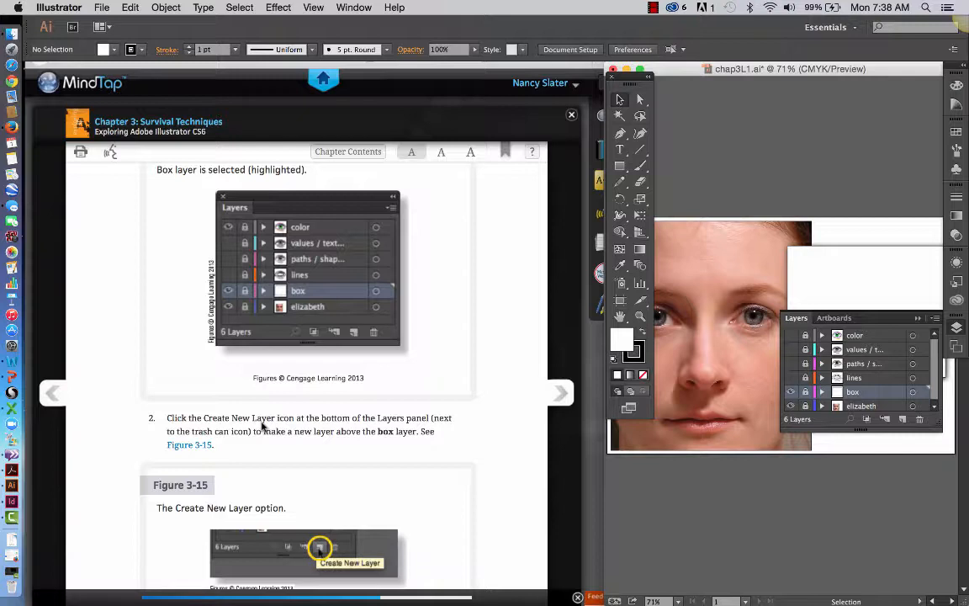
left_click(902, 420)
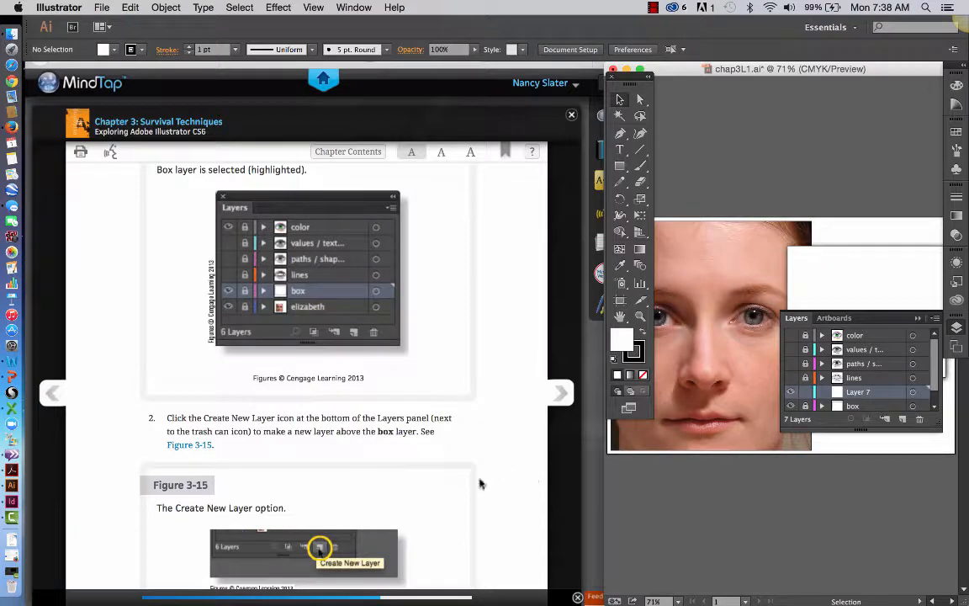
Following step 3 of the textbook, open the layer options for Layer 7 and move the dialog clear of the textbook.
scroll(480, 484, "down", 3)
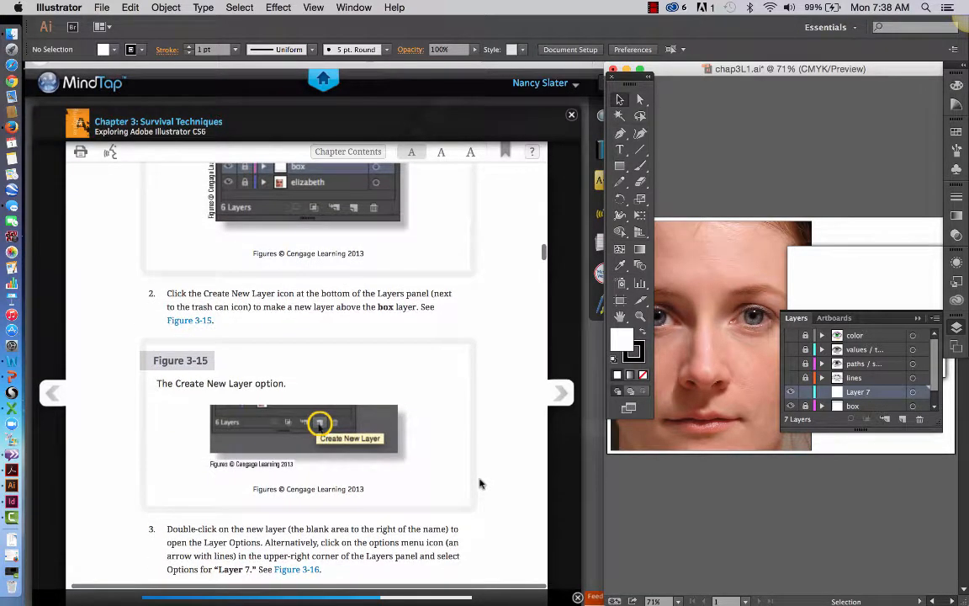
scroll(480, 484, "down", 2)
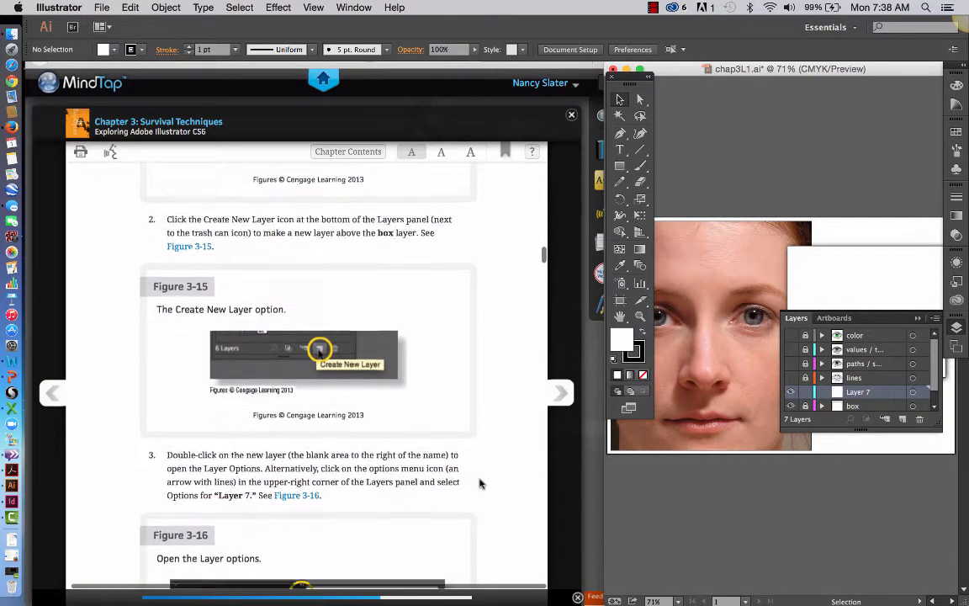
scroll(479, 484, "down", 1)
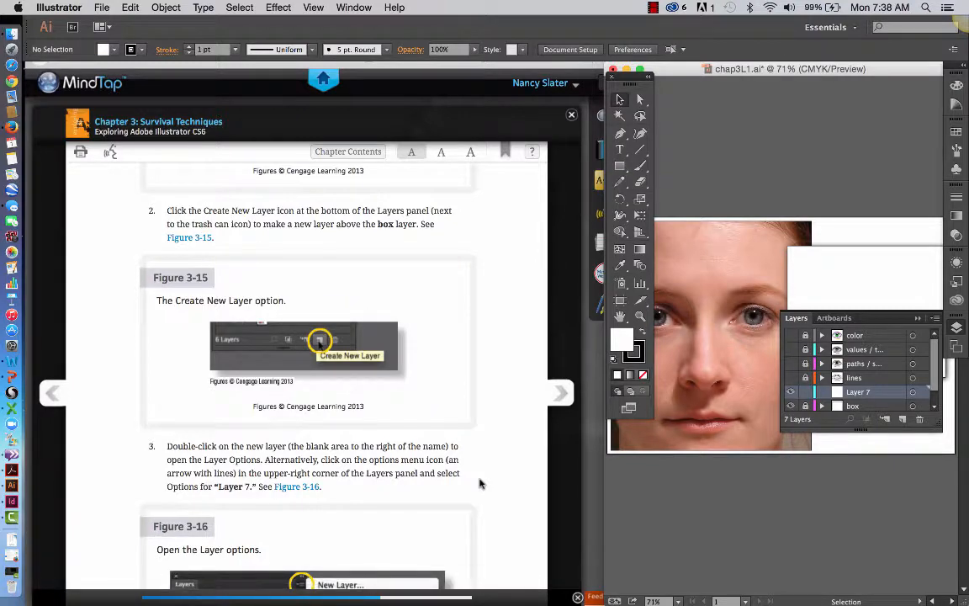
scroll(379, 470, "down", 3)
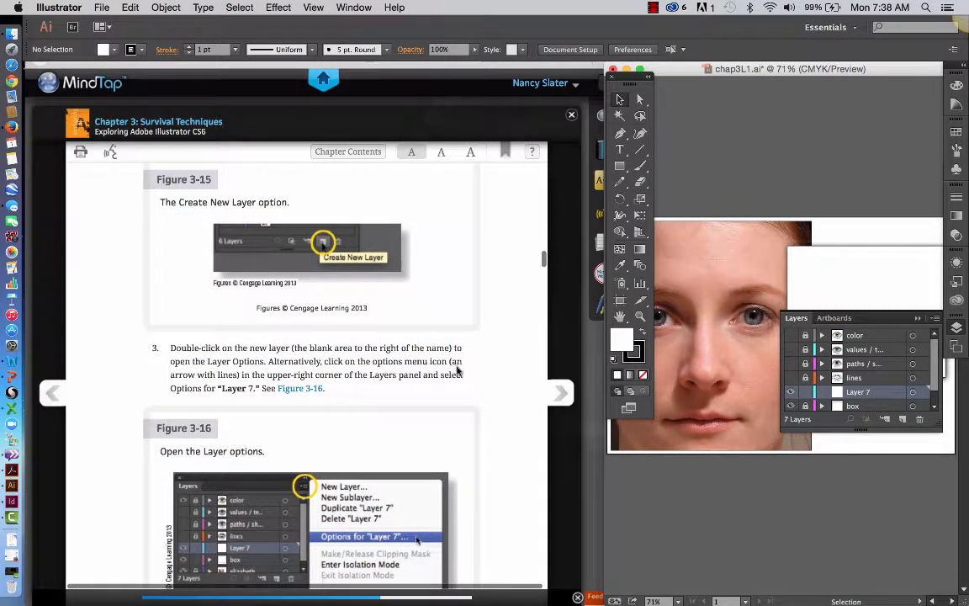
left_click(907, 396)
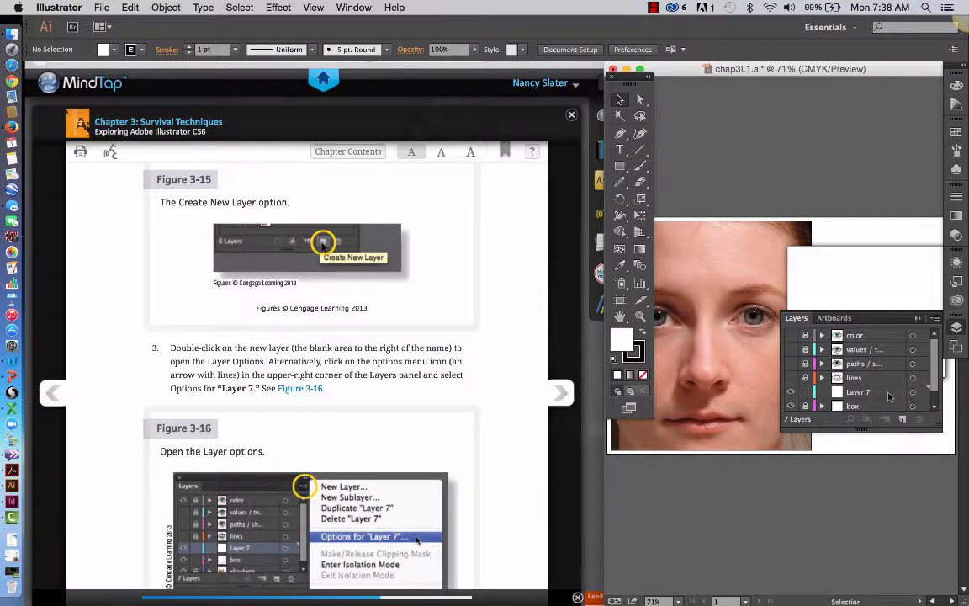
left_click(919, 396)
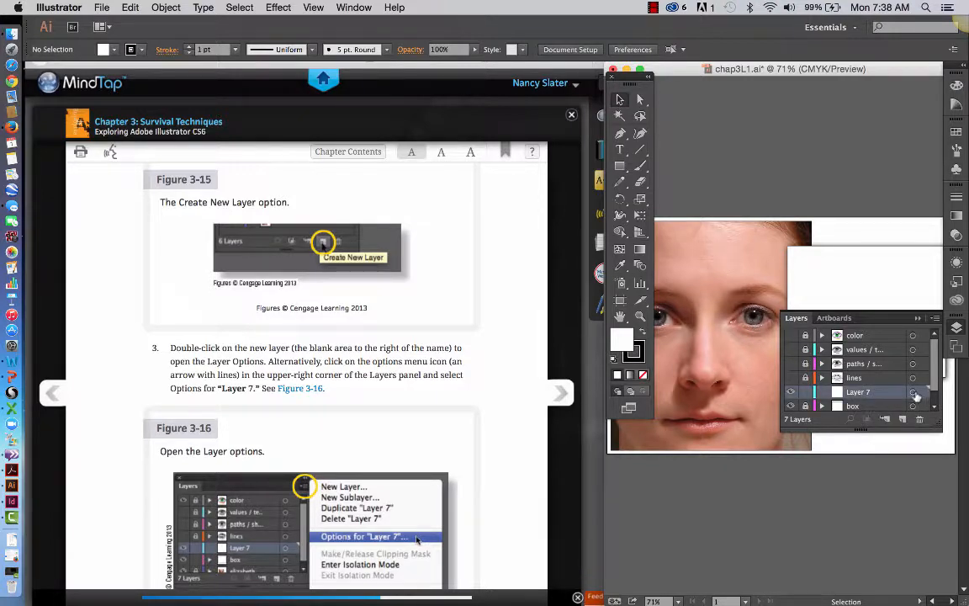
left_click(915, 394)
left_click(934, 320)
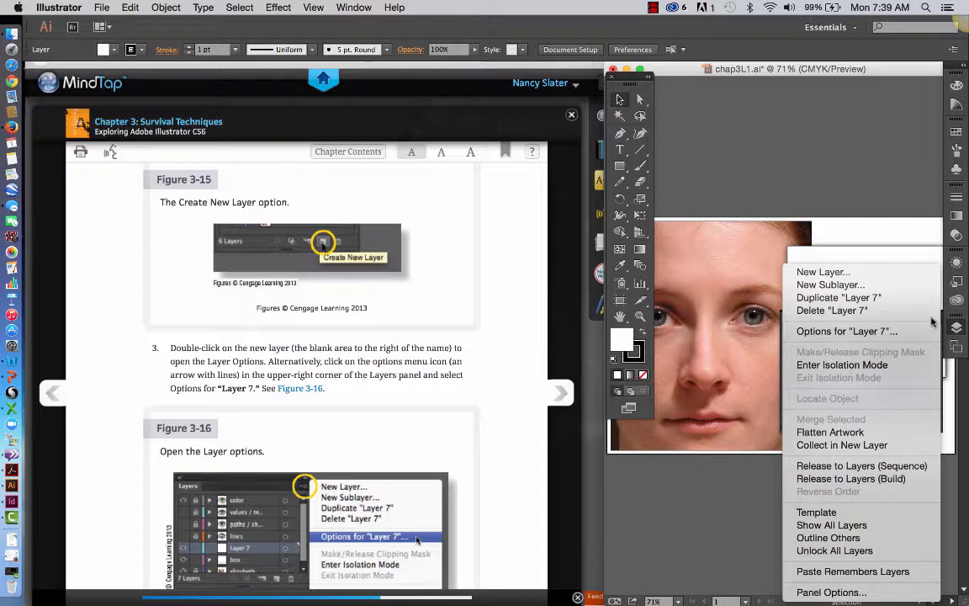
left_click(872, 332)
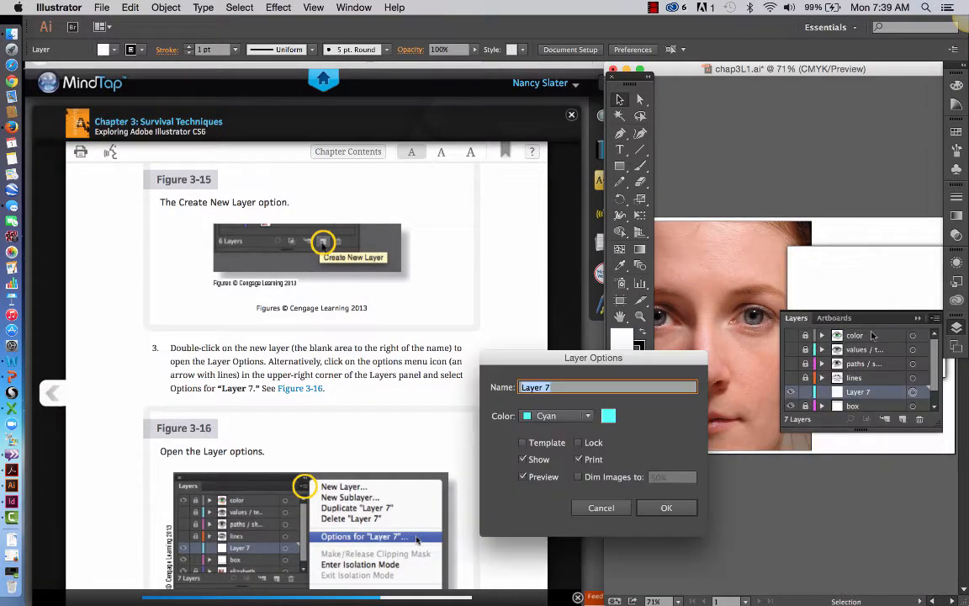
left_click_drag(624, 360, 832, 125)
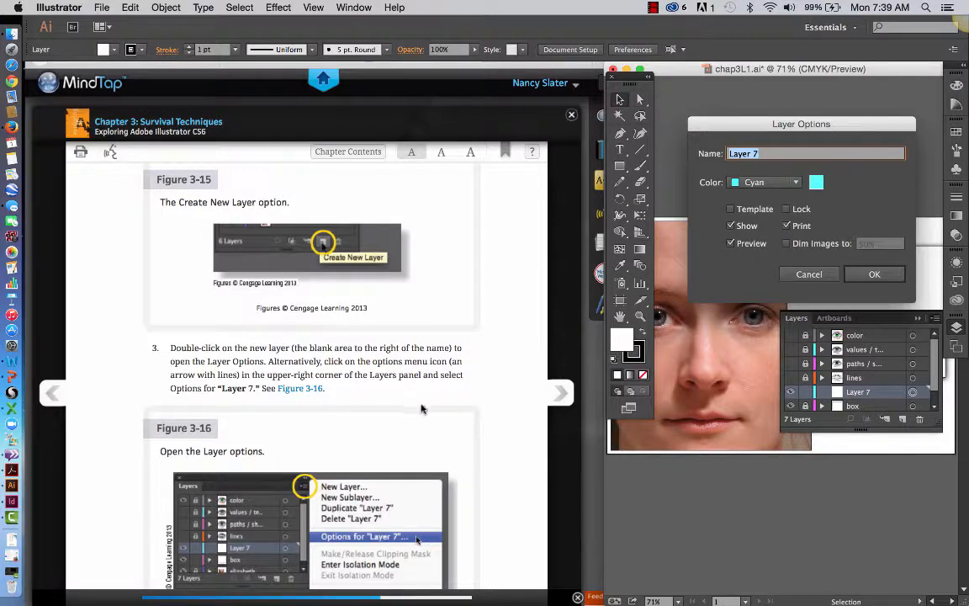
Following step 4 of the textbook, rename Layer 7 as eye-bitmap and accept the layer options.
scroll(422, 408, "down", 3)
scroll(422, 408, "down", 3)
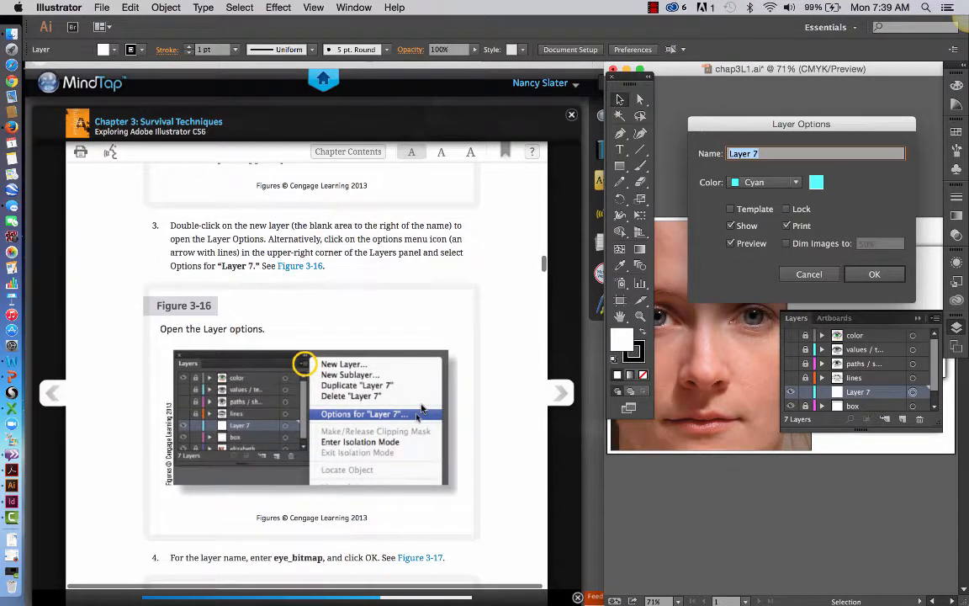
scroll(422, 408, "down", 7)
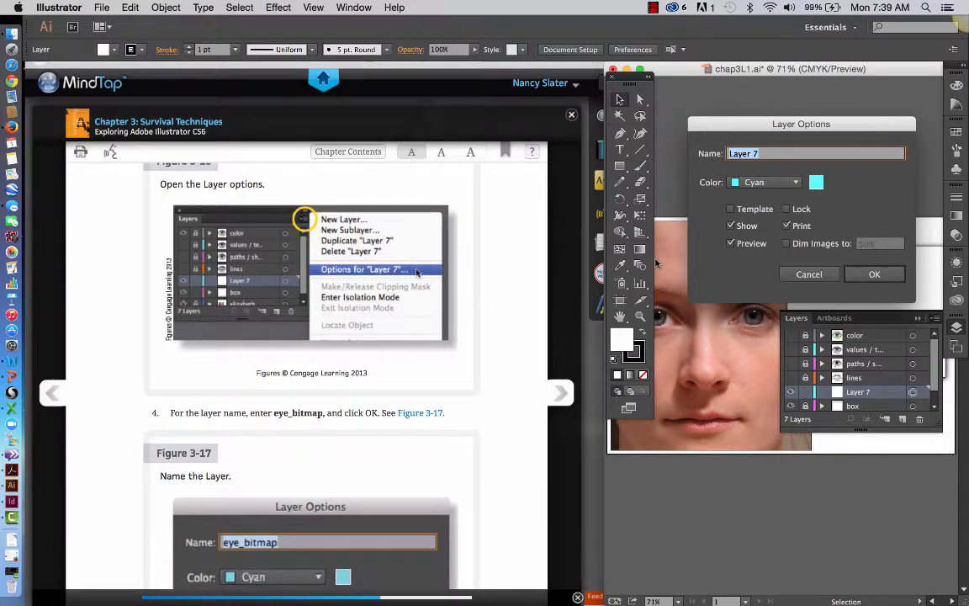
type("eye_bitmap")
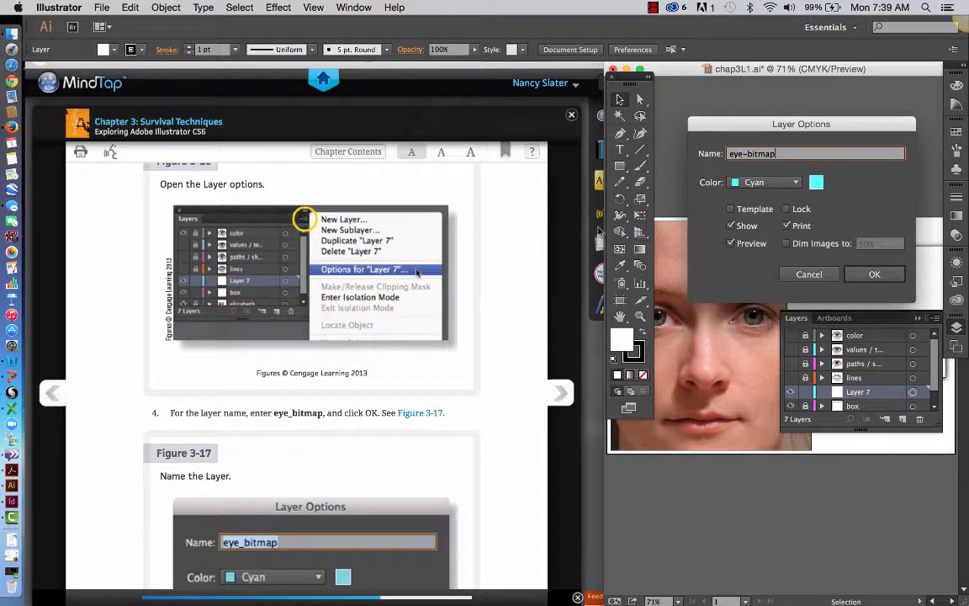
scroll(481, 345, "down", 5)
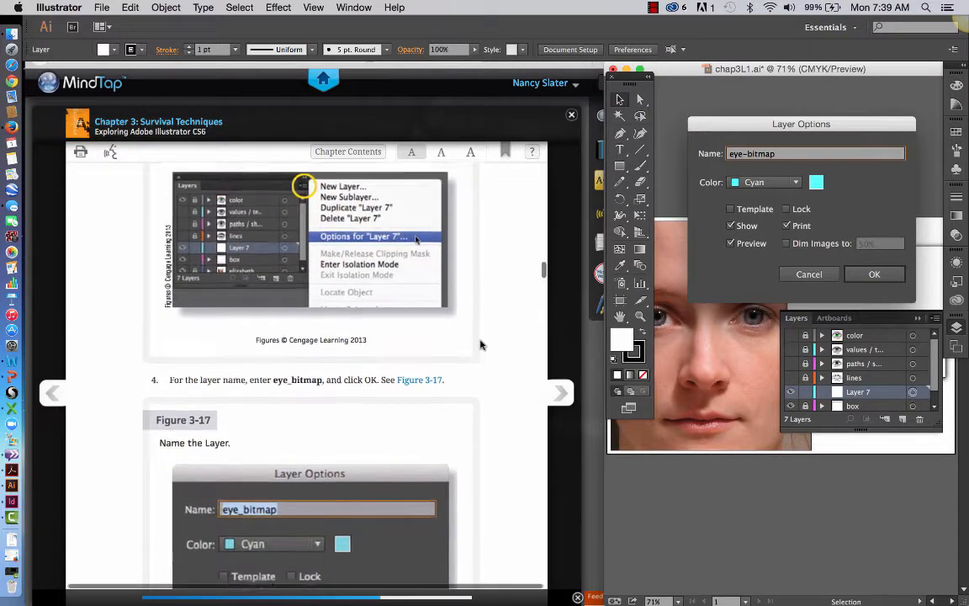
scroll(481, 345, "down", 3)
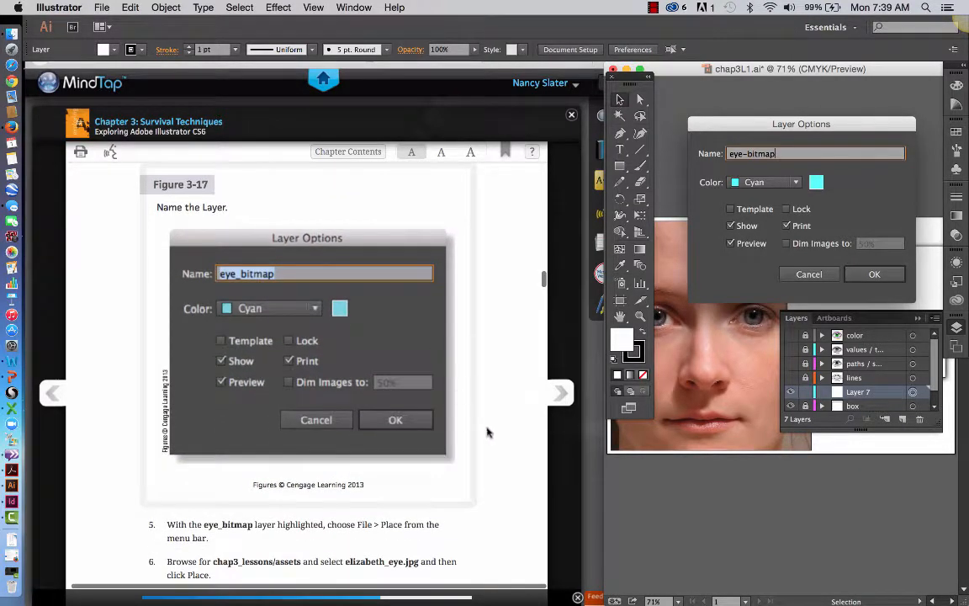
scroll(440, 387, "down", 4)
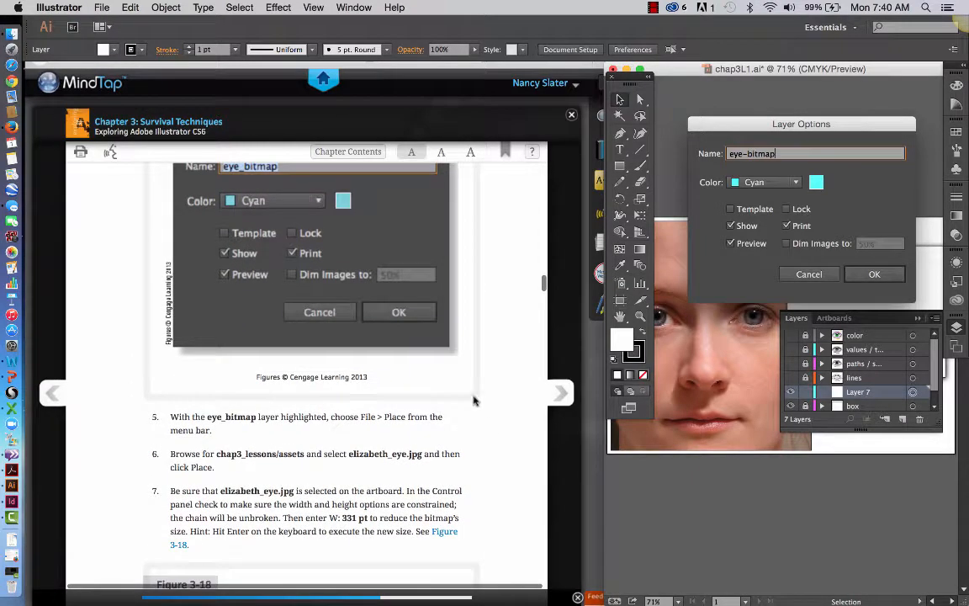
left_click(875, 274)
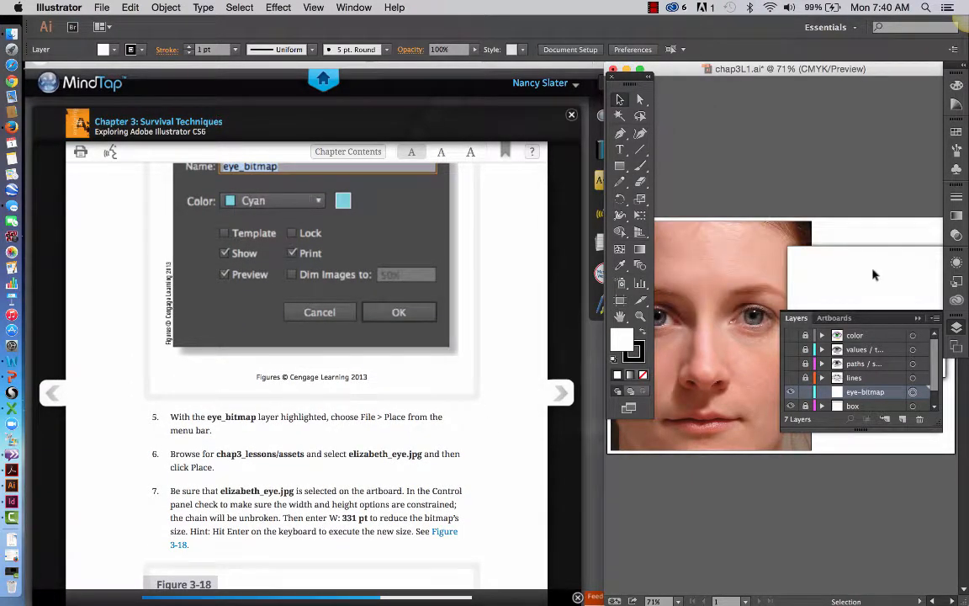
left_click(651, 9)
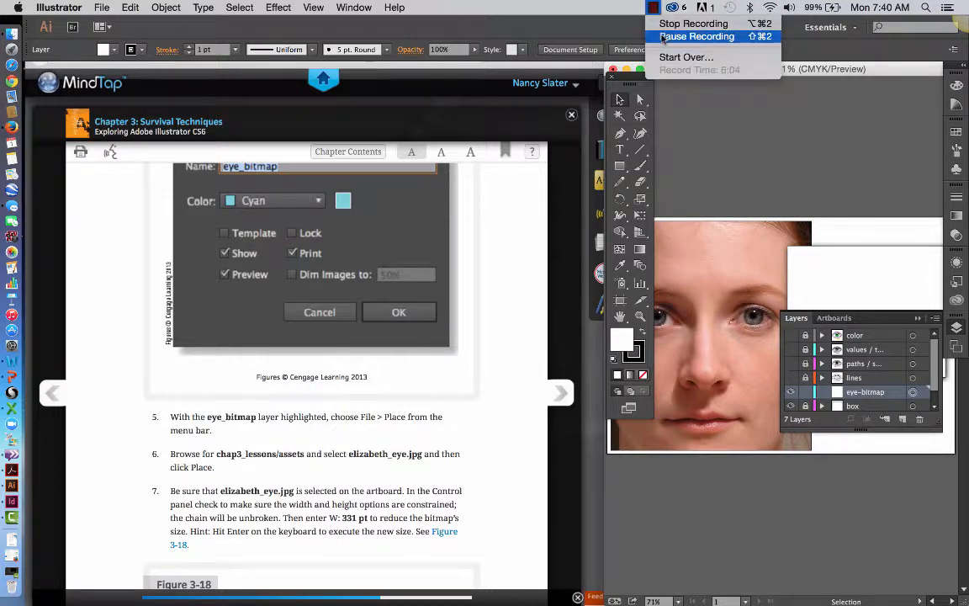
left_click(664, 37)
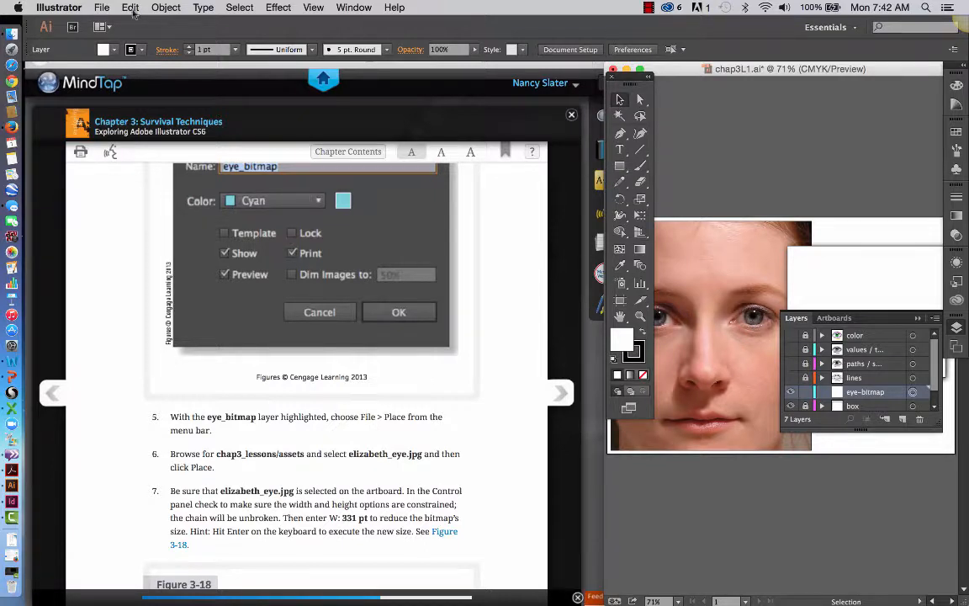
Place elizabeth_eye.jpg from the chap03_lessons assets folder on the eye-bitmap layer, aligning its upper-left corner with the white box's corner.
left_click(101, 7)
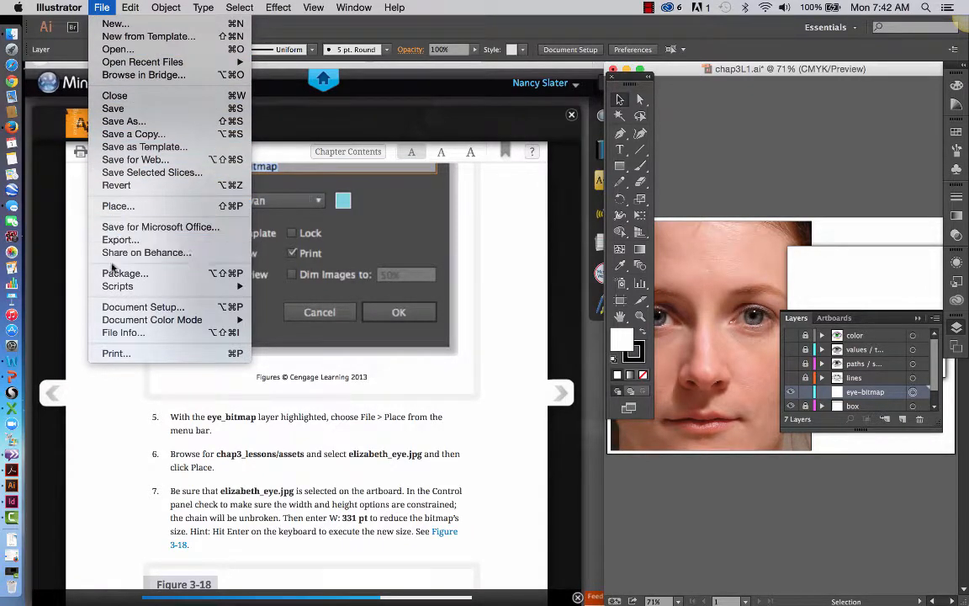
left_click(117, 206)
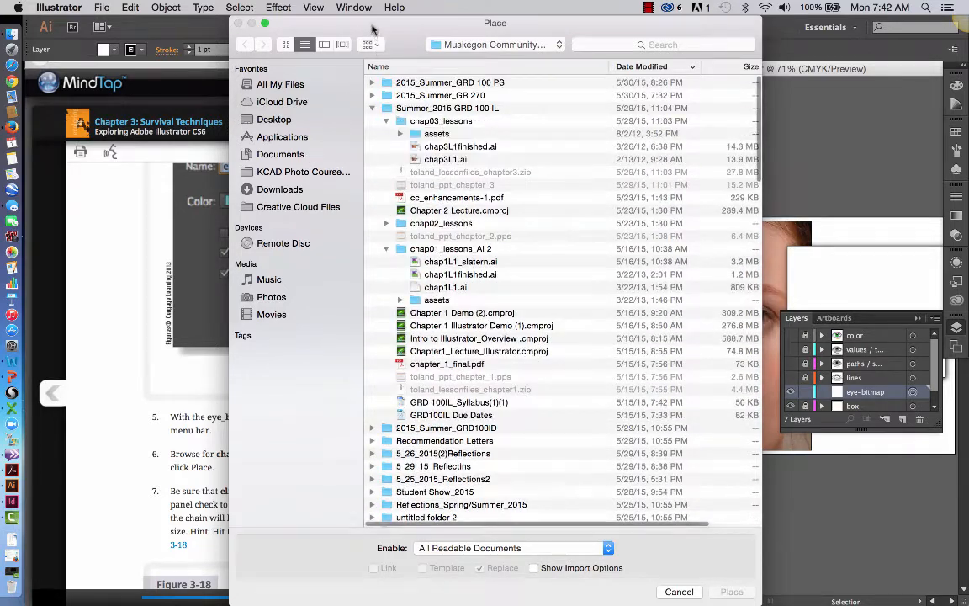
left_click_drag(378, 24, 486, 23)
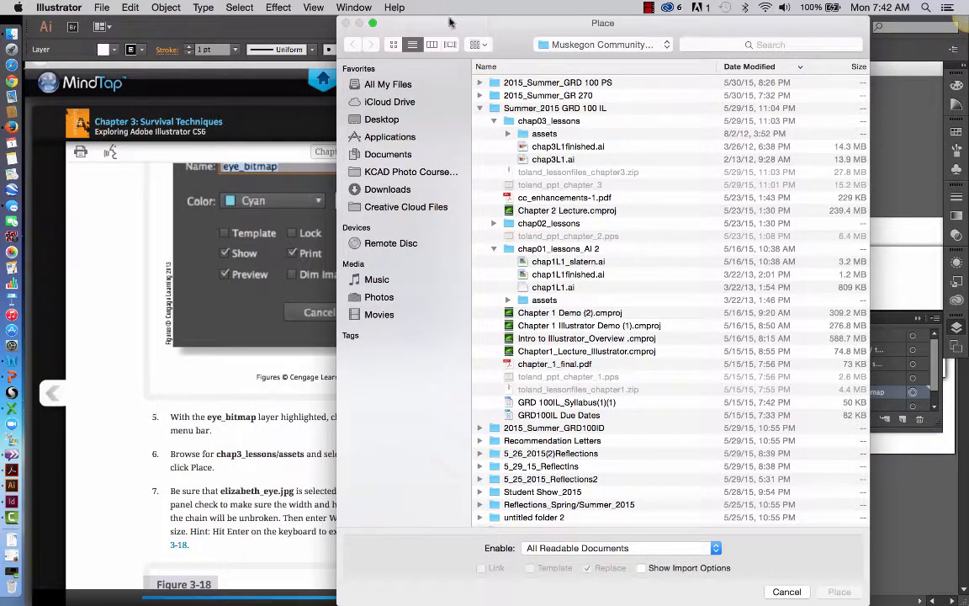
left_click_drag(450, 22, 650, 15)
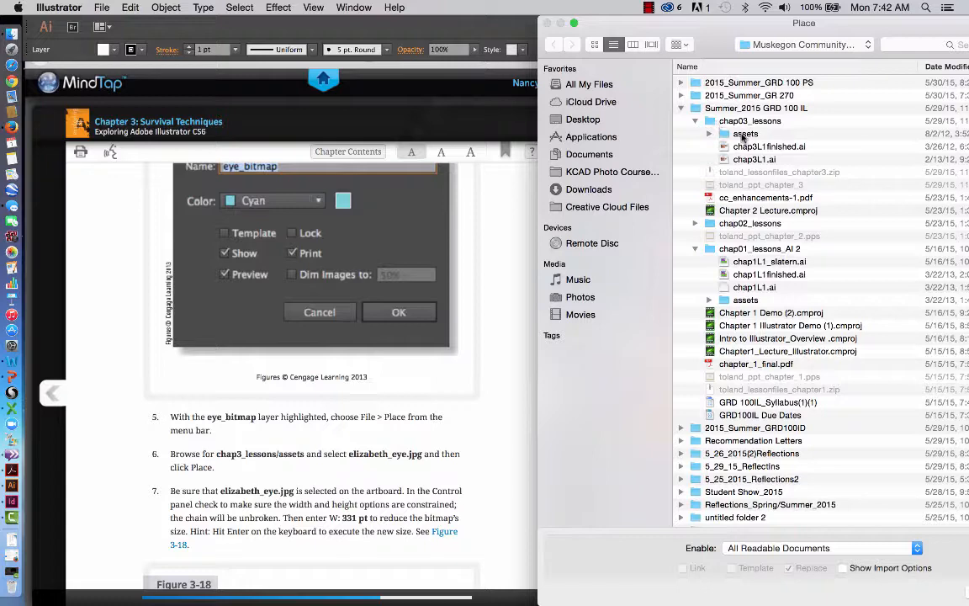
left_click(709, 134)
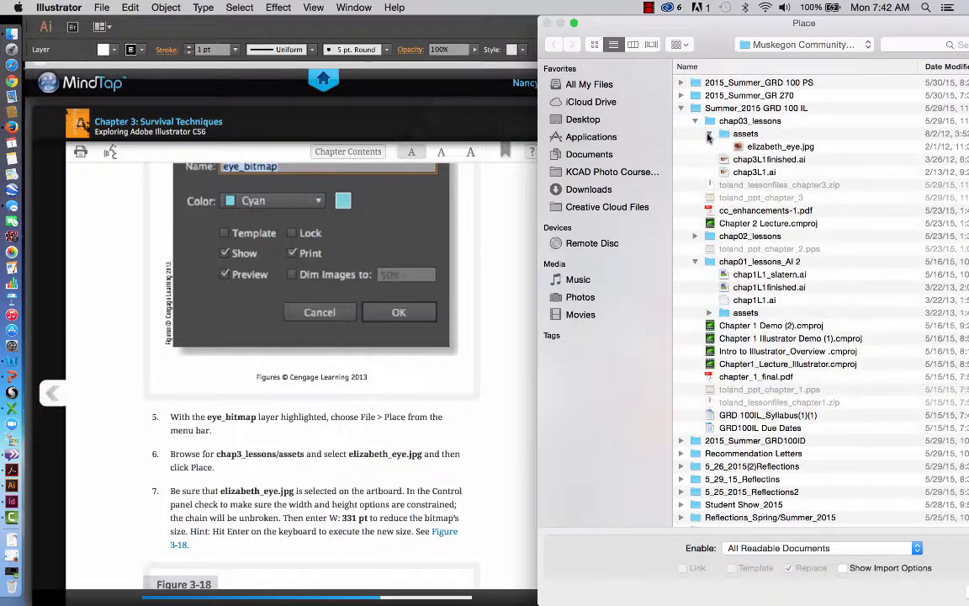
left_click(770, 150)
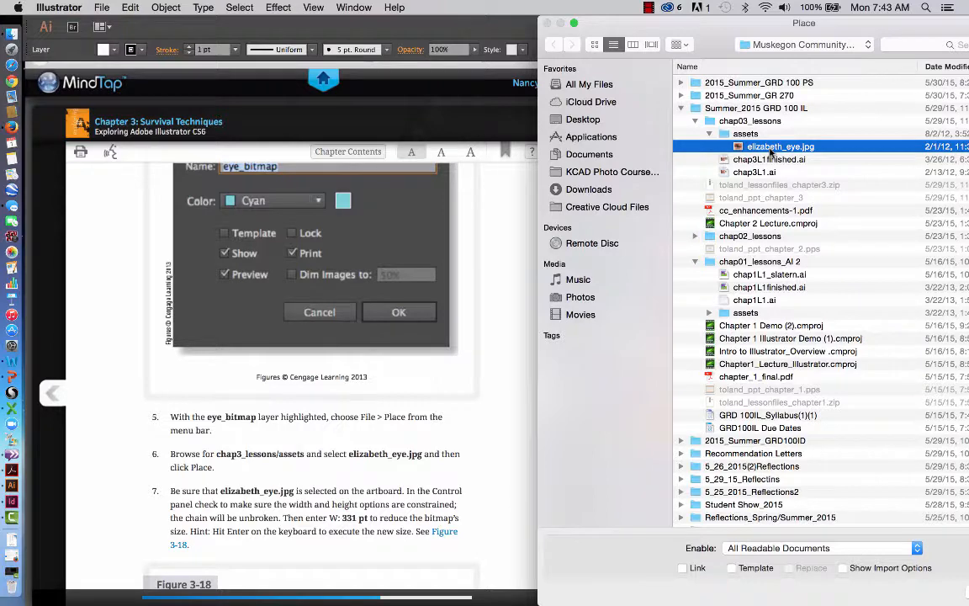
left_click_drag(717, 23, 538, 23)
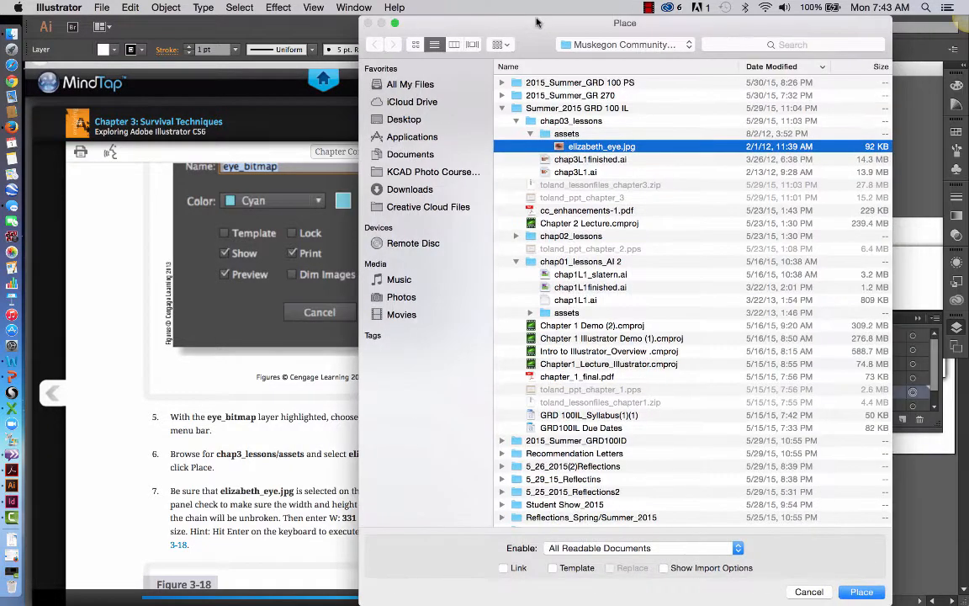
left_click(861, 592)
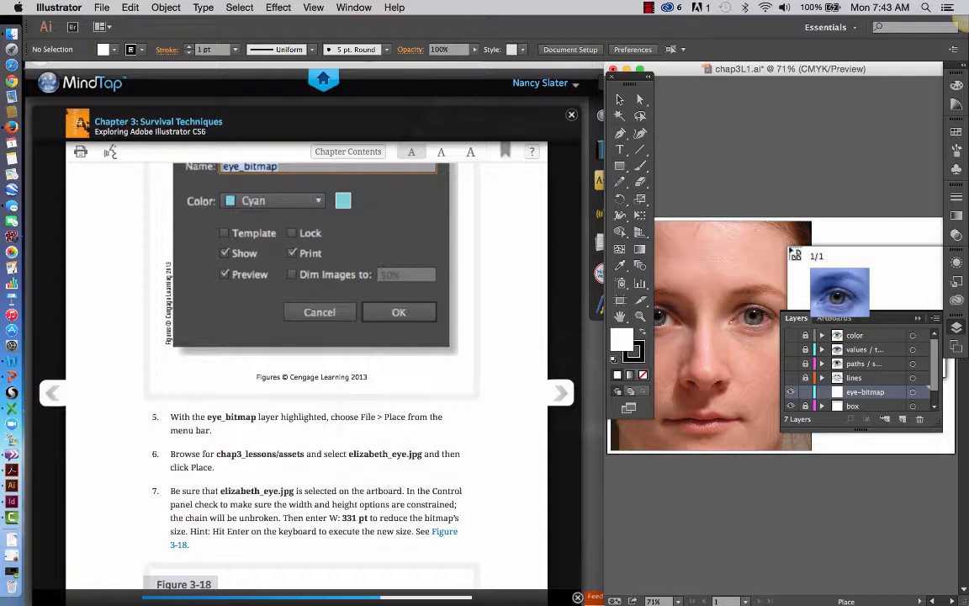
left_click(790, 249)
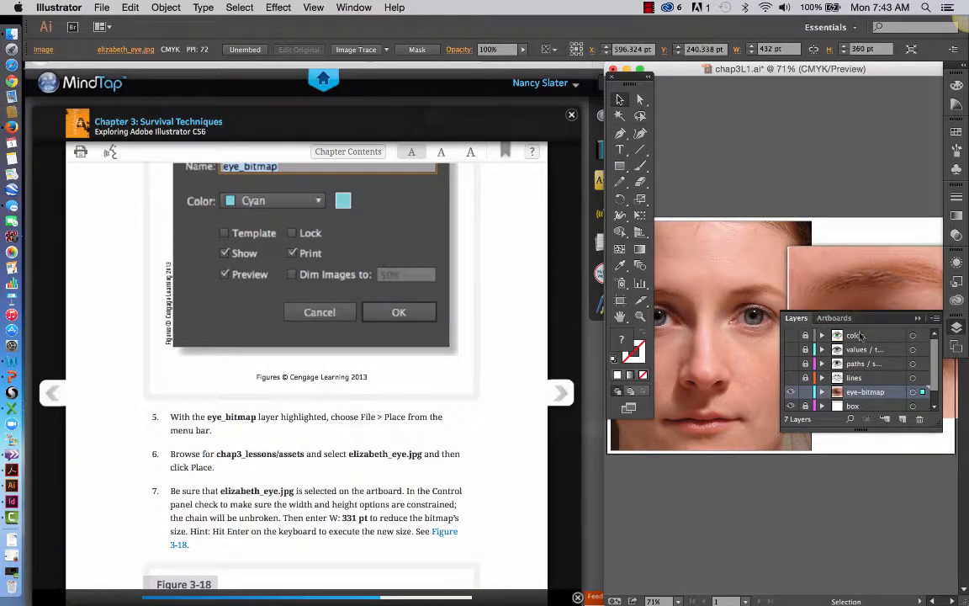
Collapse the Layers panel to uncover the placed eye image on the artboard.
left_click(918, 319)
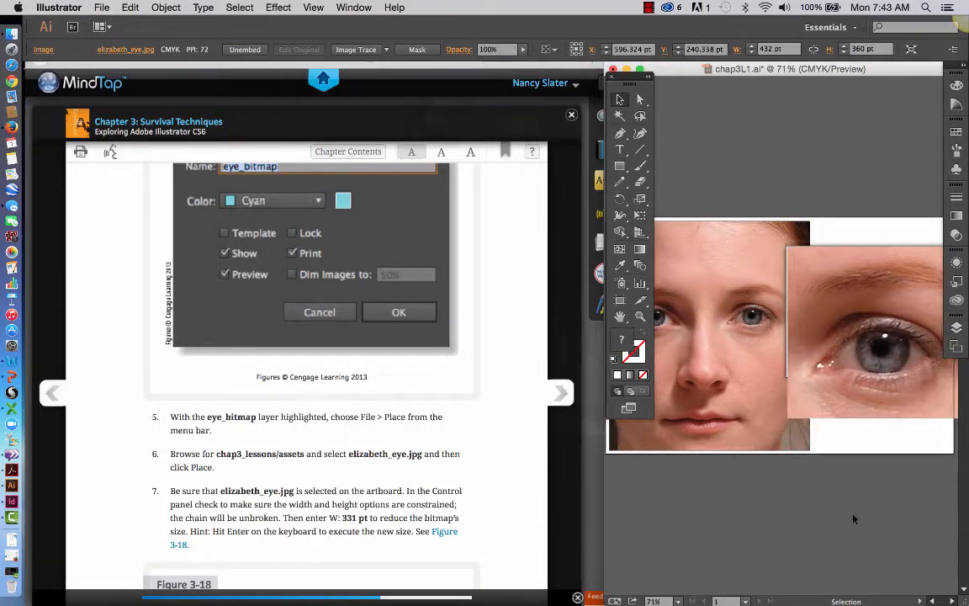
scroll(852, 519, "right", 3)
scroll(852, 519, "right", 1)
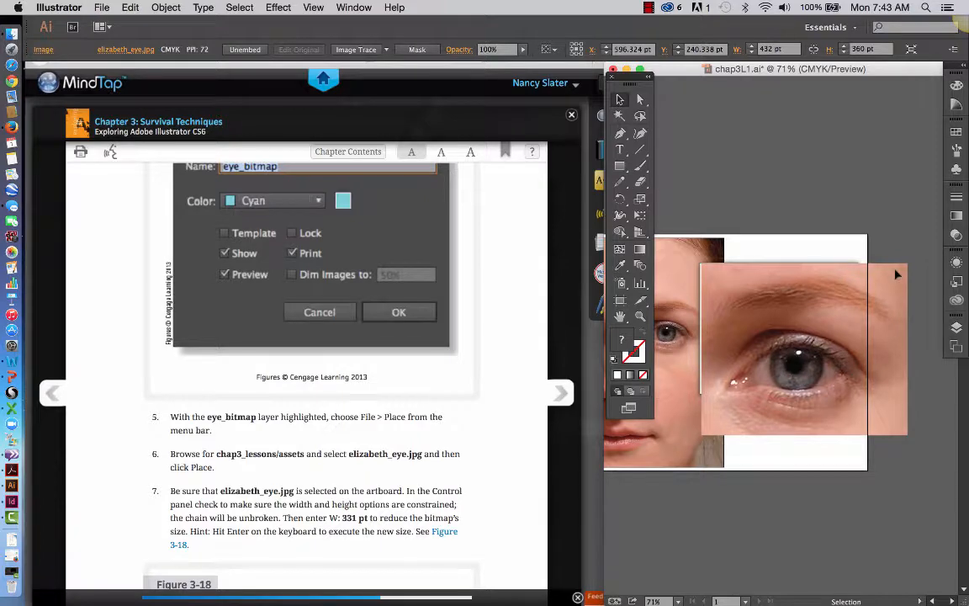
Show the bounding box around the placed eye image, and deselect the image.
left_click(317, 8)
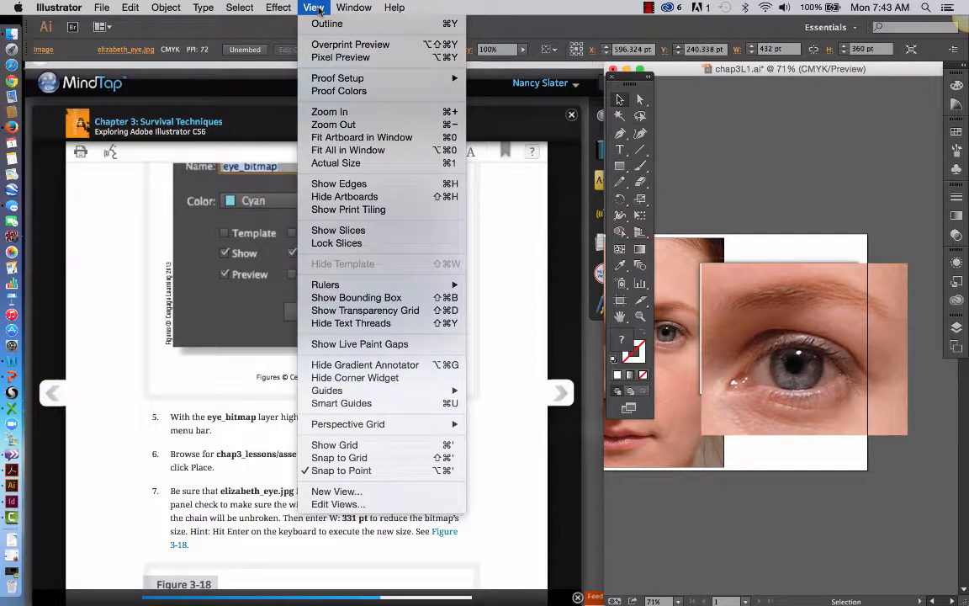
left_click(356, 299)
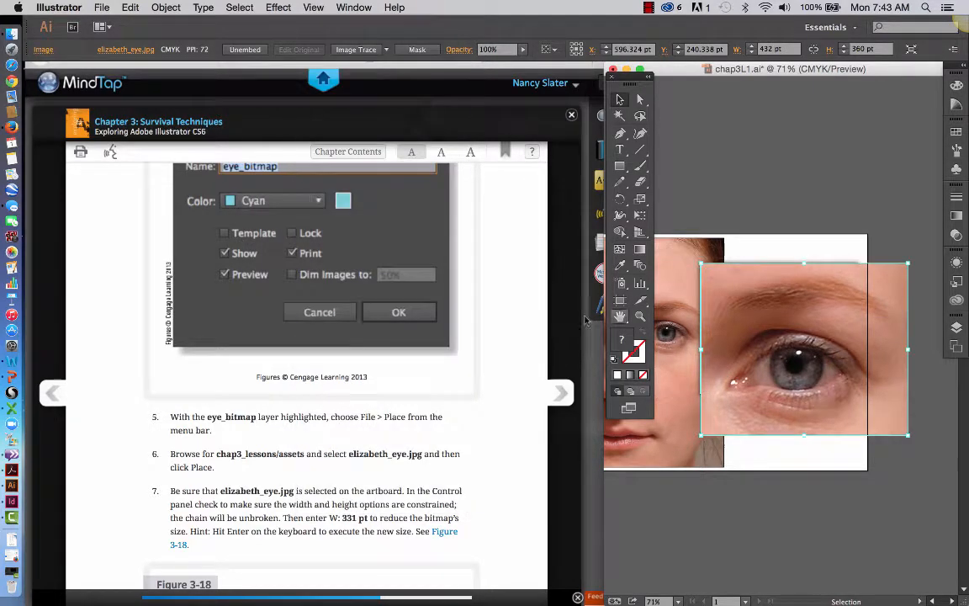
left_click(714, 228)
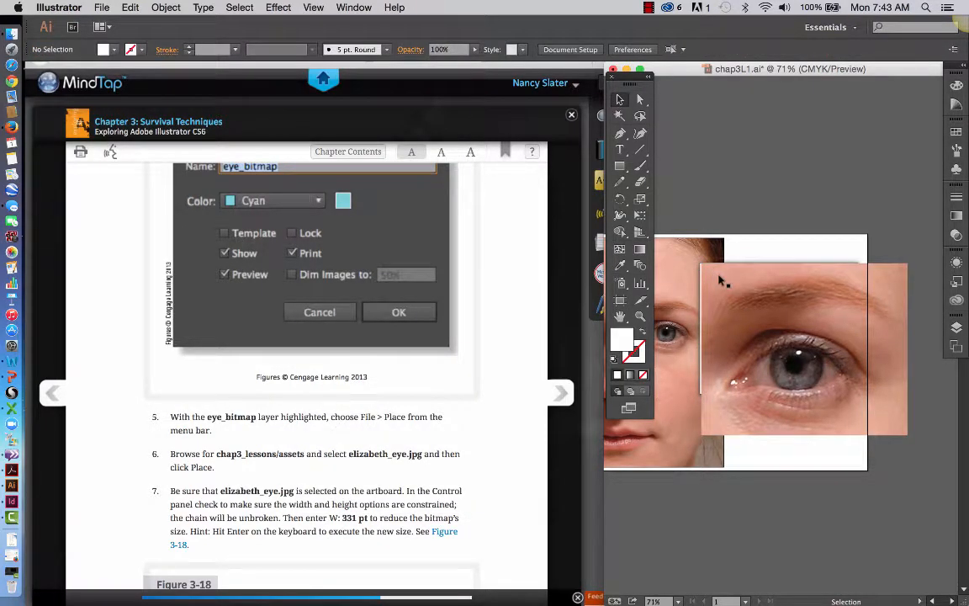
Undo the placement of the eye image and redo it.
key("super+z")
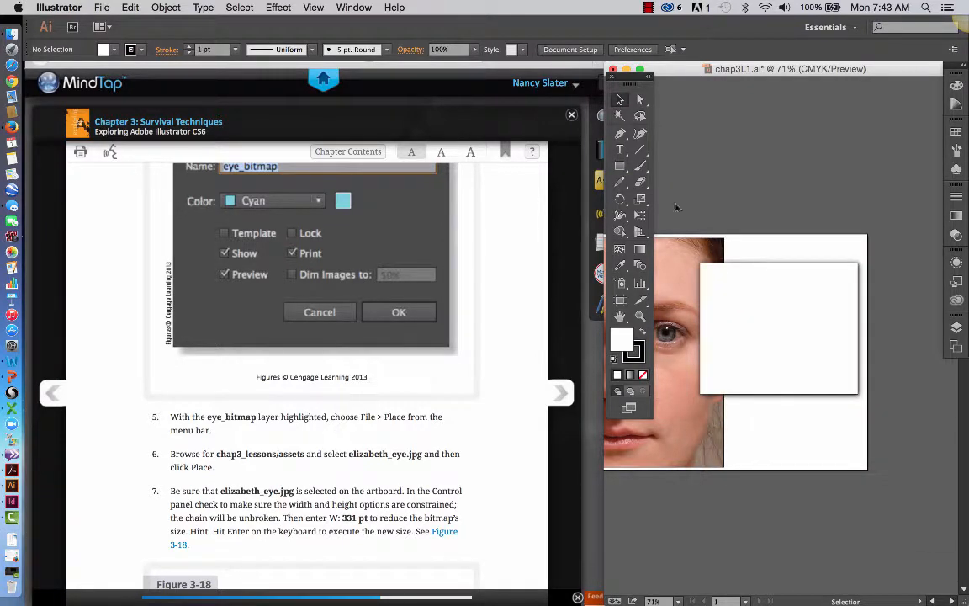
left_click(130, 7)
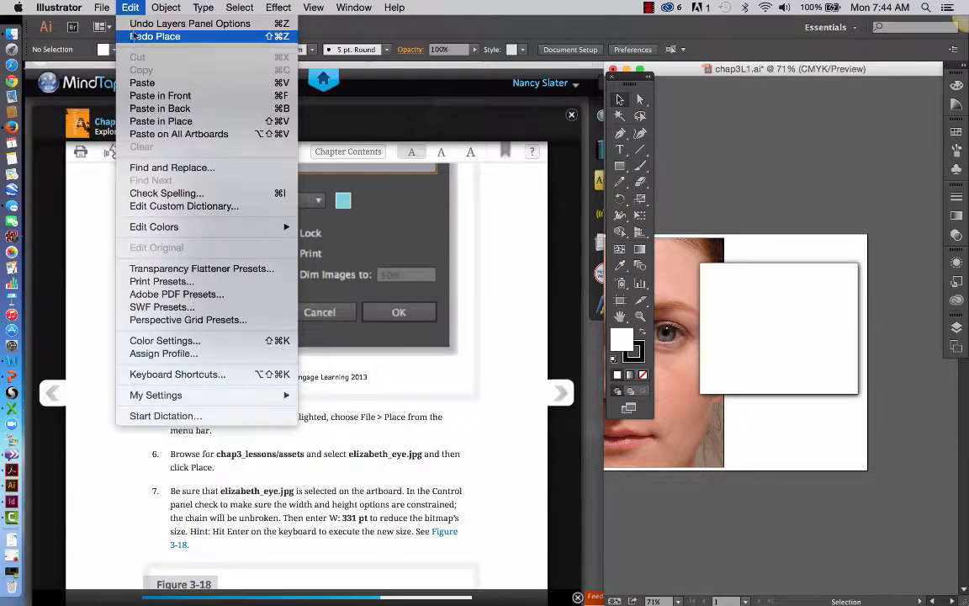
left_click(140, 39)
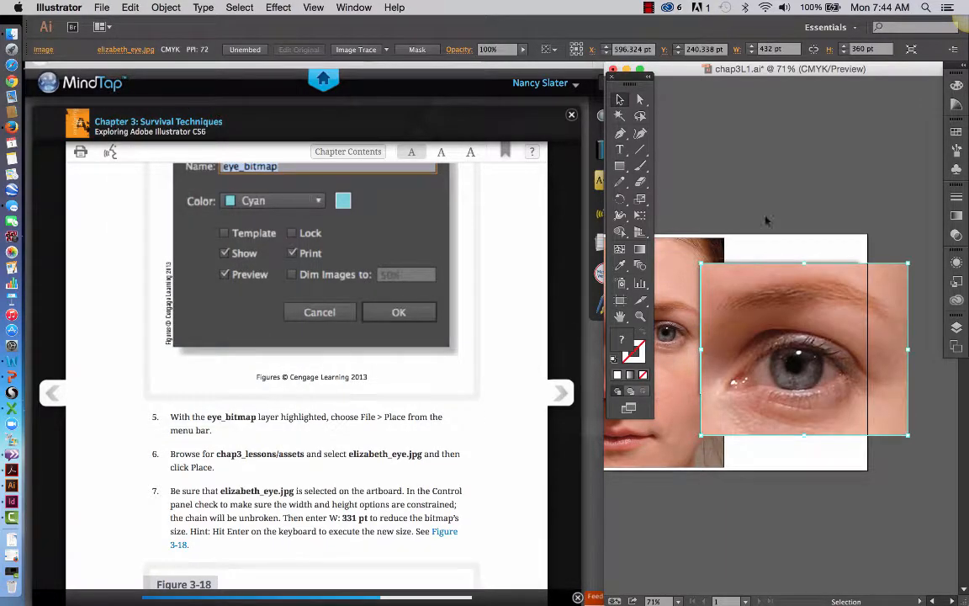
Deselect the eye image and check the bounding box entry among the view options.
left_click(656, 192)
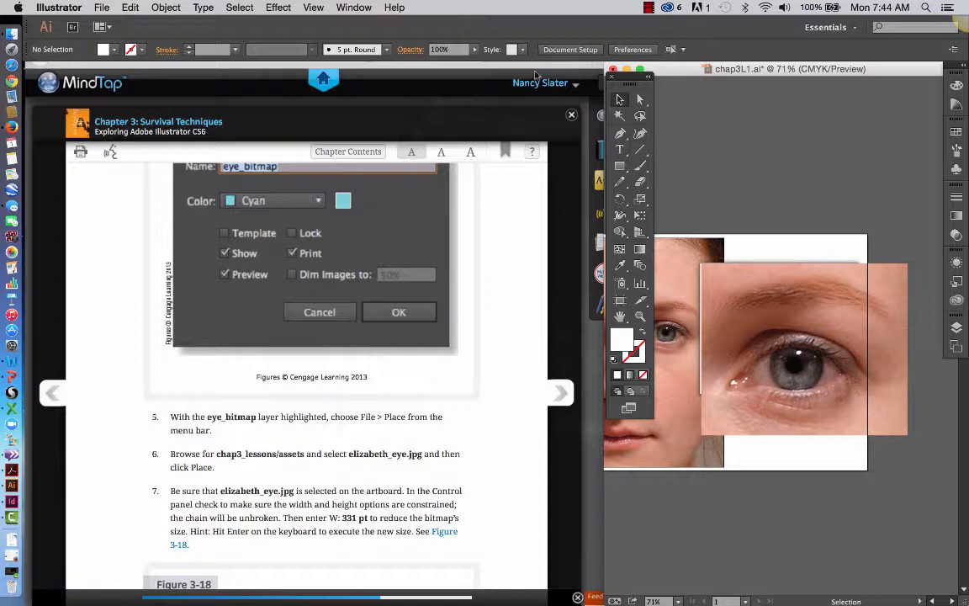
left_click(314, 9)
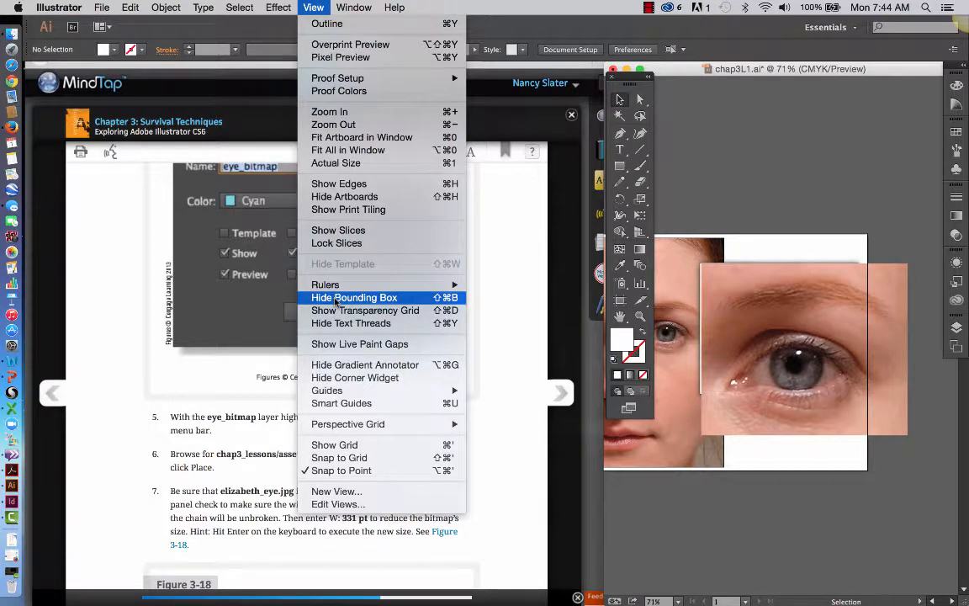
left_click(677, 165)
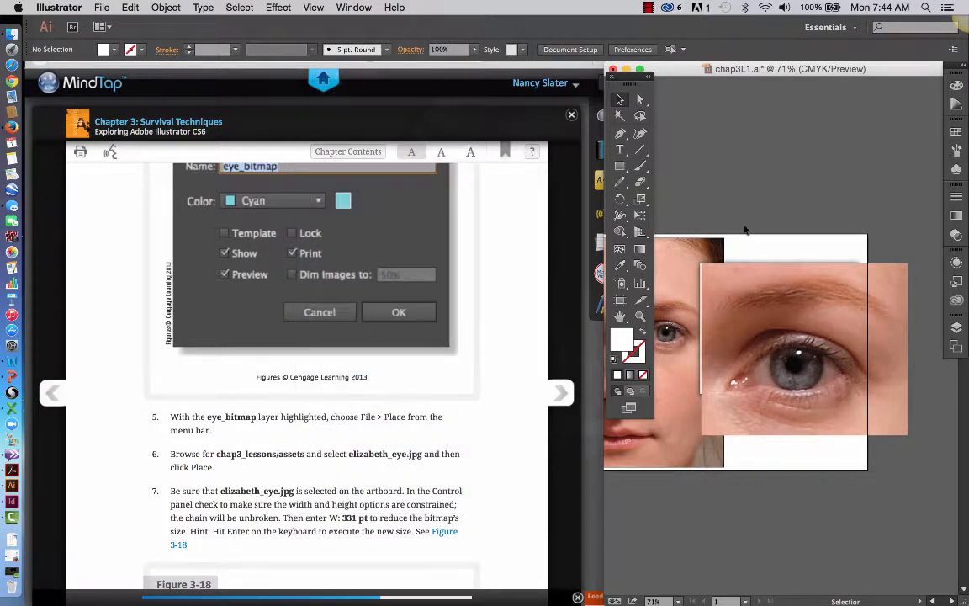
Following step 7 of the textbook, select the eye image, constrain its width and height proportions, and set its width to 331 pt.
left_click(745, 286)
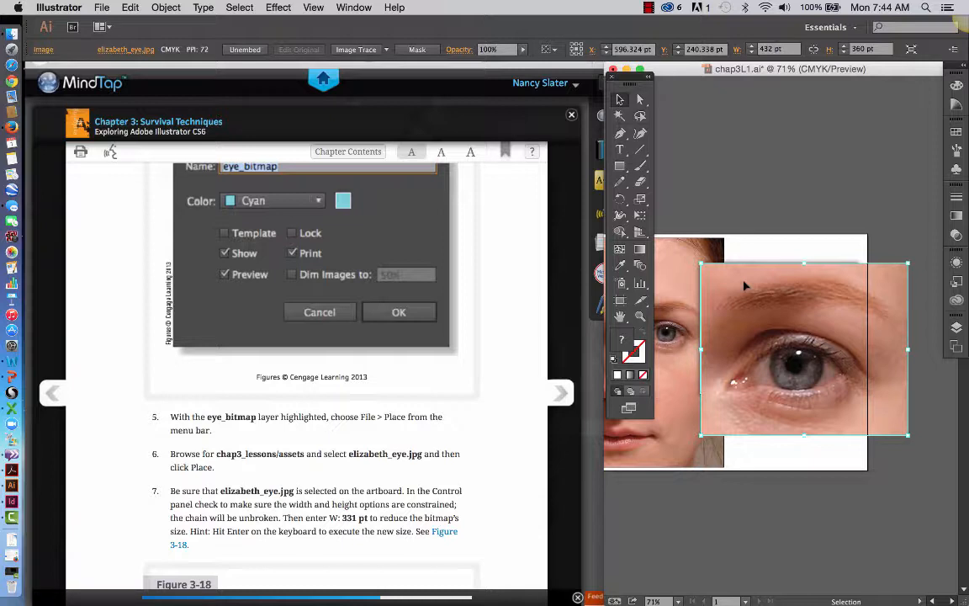
left_click(814, 50)
left_click(815, 53)
left_click_drag(784, 52, 753, 52)
type("331")
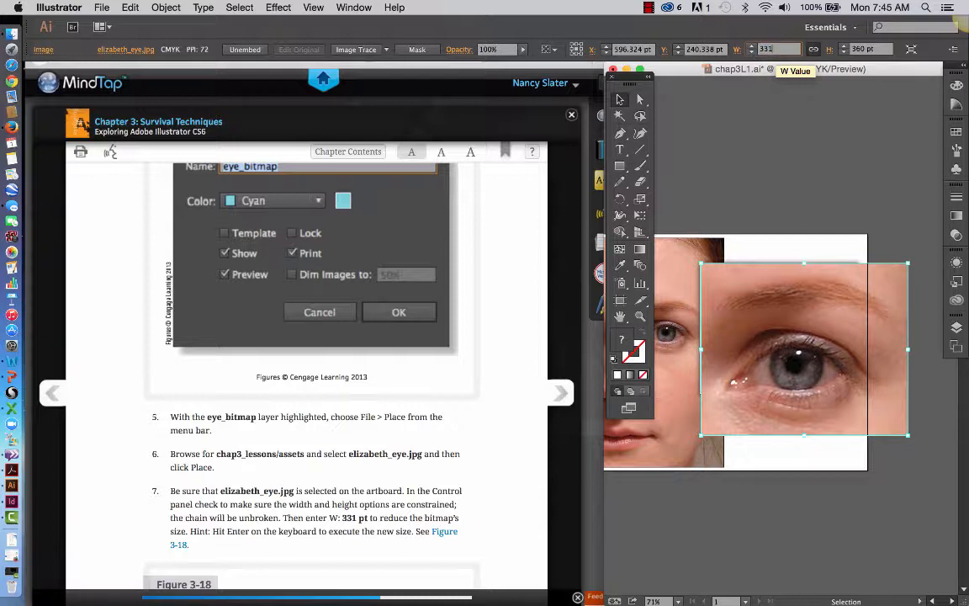
key("Return")
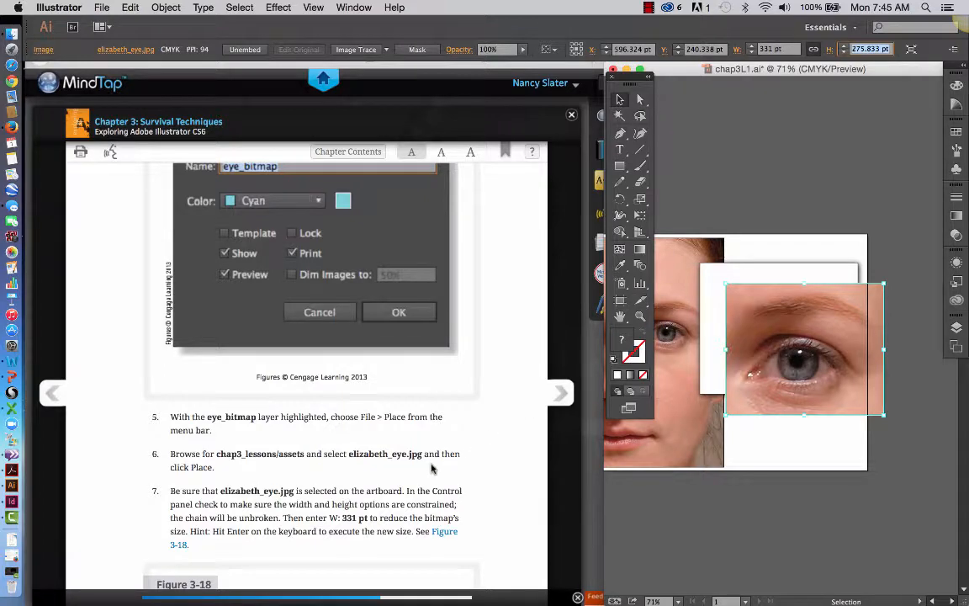
Check the textbook's Figure 3-18 on proportional sizing, and undo the eye image's width change.
scroll(432, 469, "down", 5)
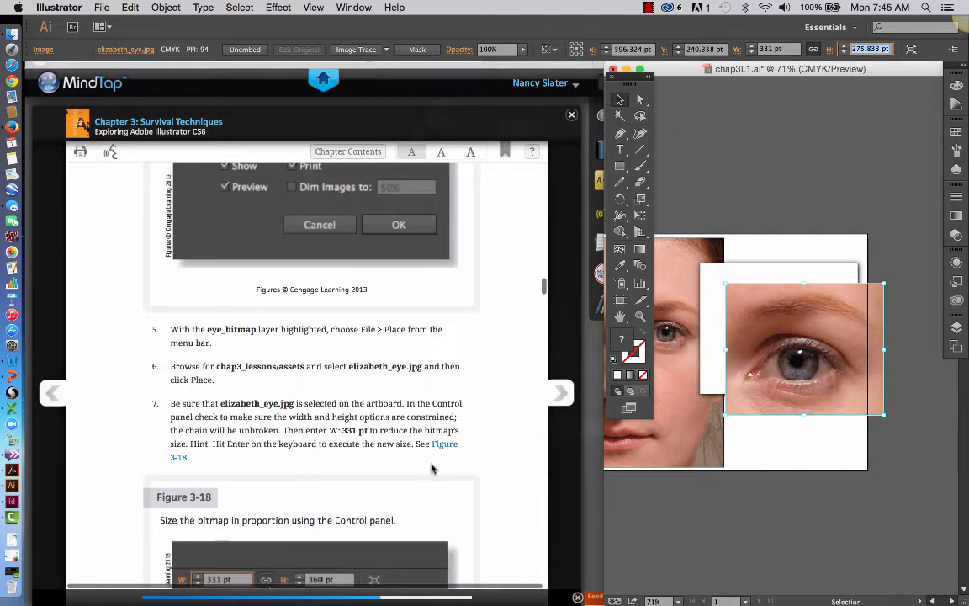
scroll(431, 469, "down", 5)
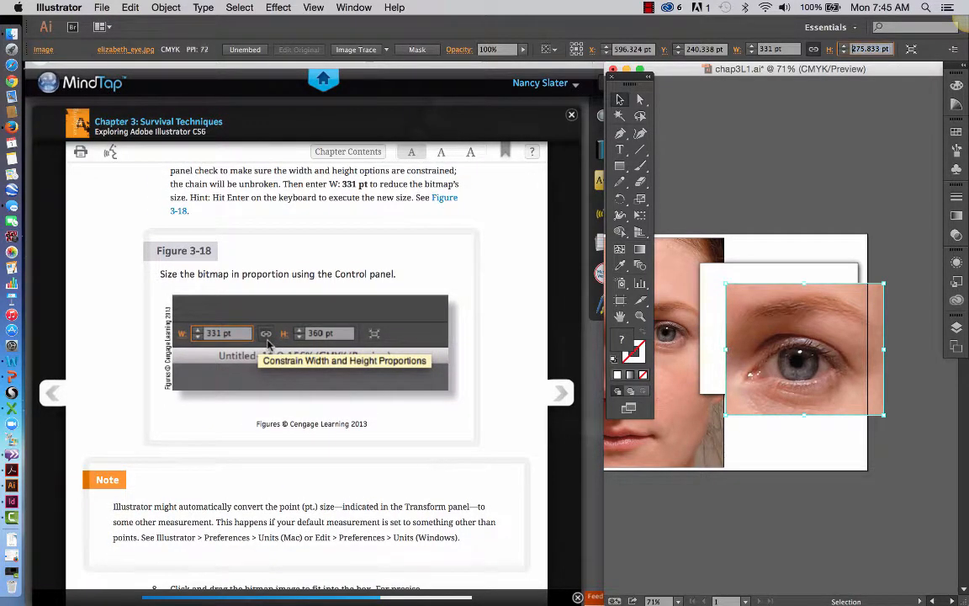
key("super+z")
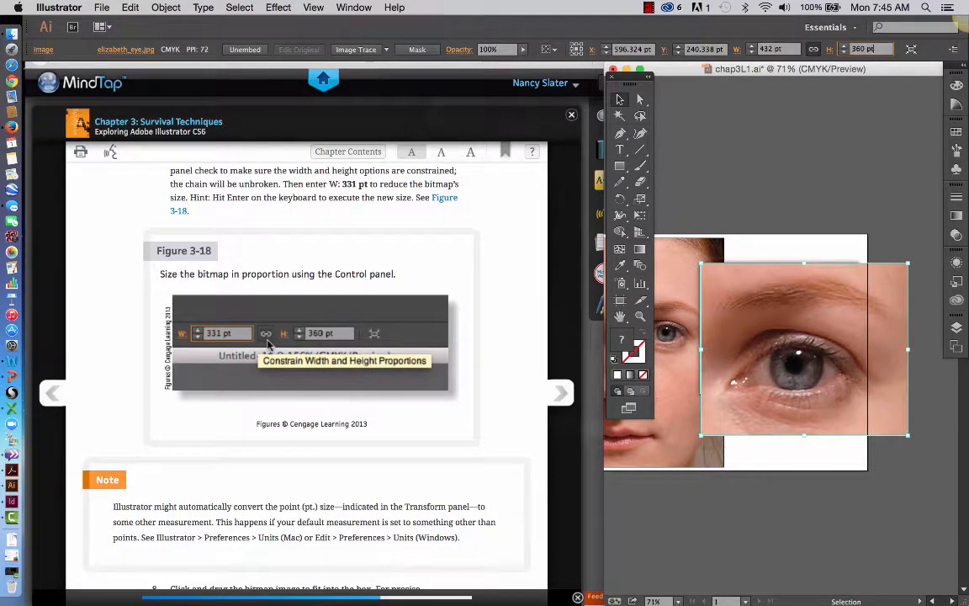
Resize the eye image in proportion to 331 pt wide again, and undo the resize with the width and height constraint released.
left_click(783, 48)
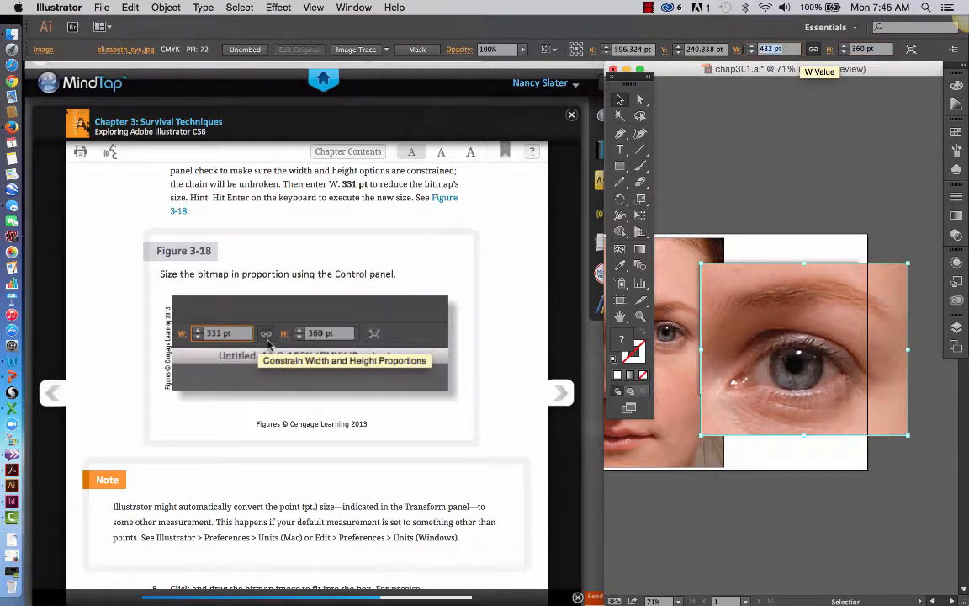
type("331")
left_click(814, 49)
key("Return")
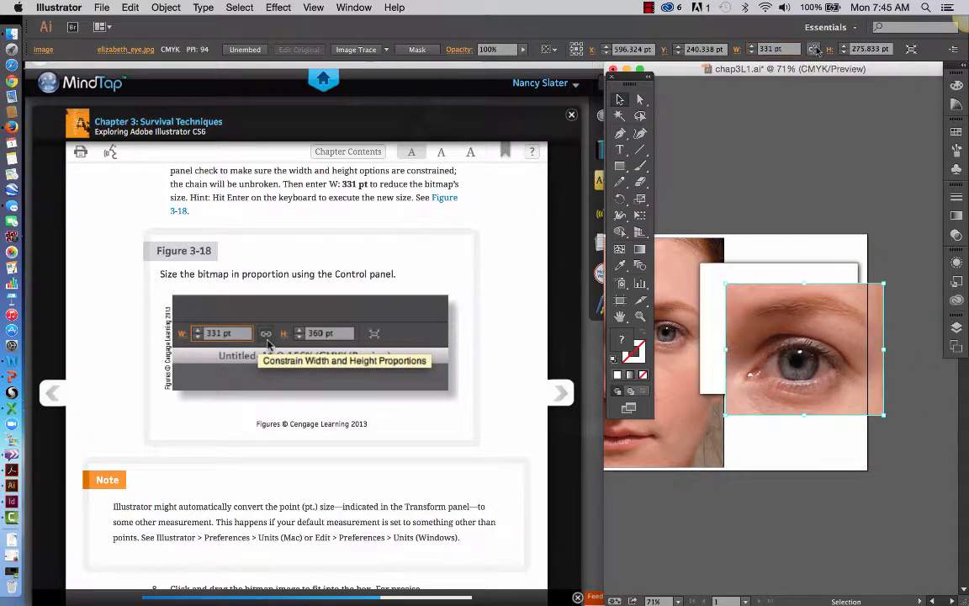
left_click(813, 184)
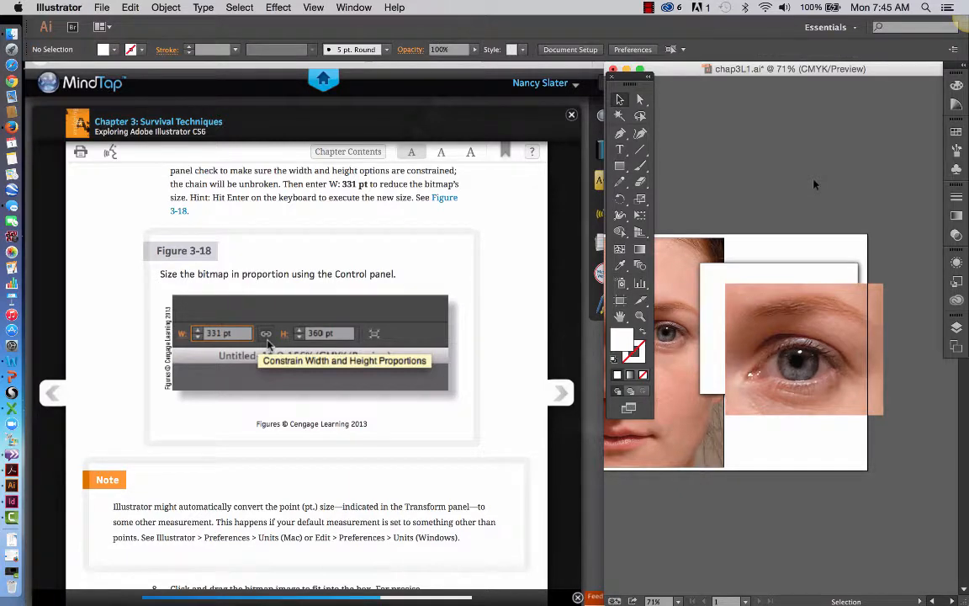
key("ctrl+z")
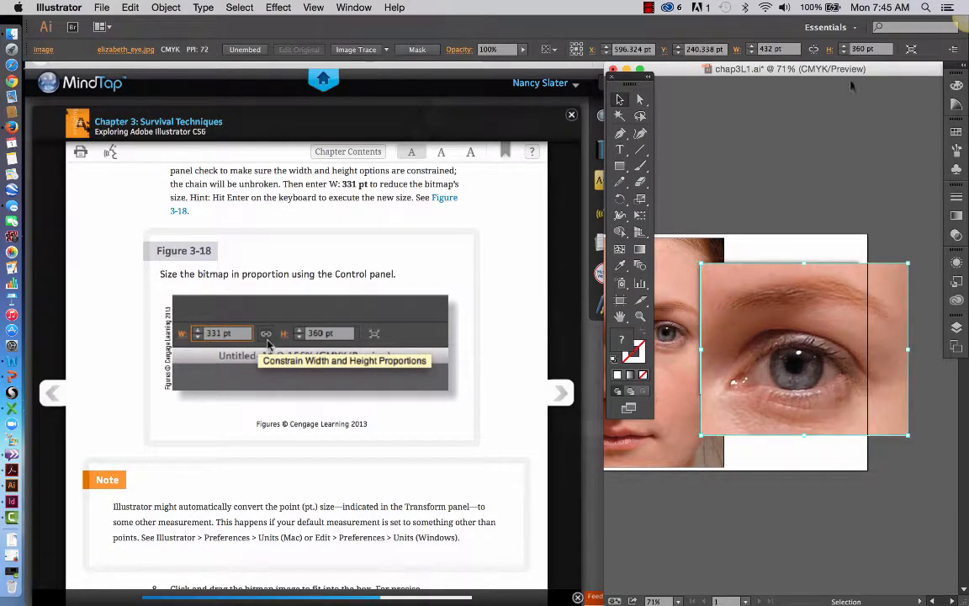
Try twice to set the eye image's width to 331 pt without constraining its height, undoing each attempt.
left_click(792, 49)
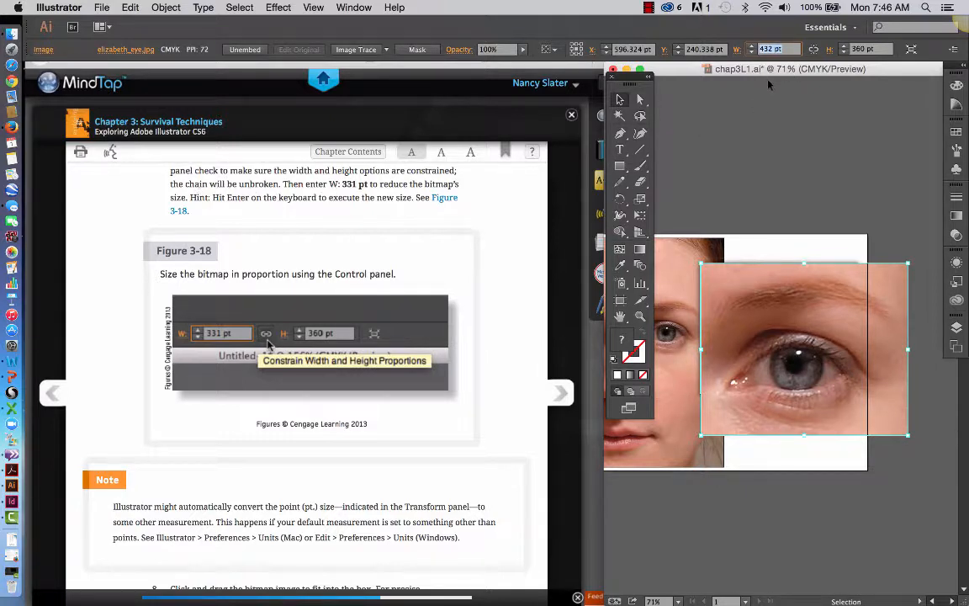
type("331")
key("Tab")
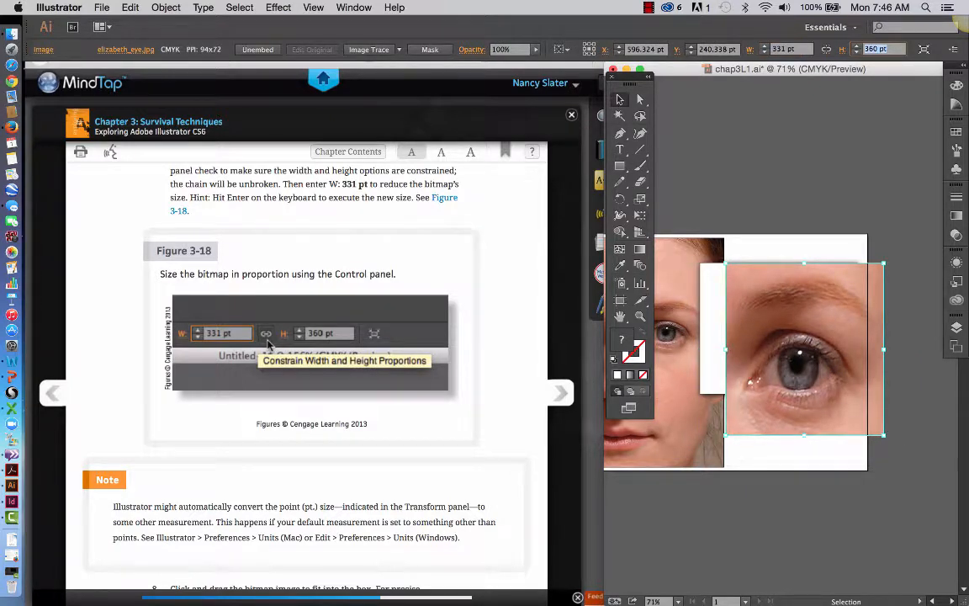
key("ctrl+z")
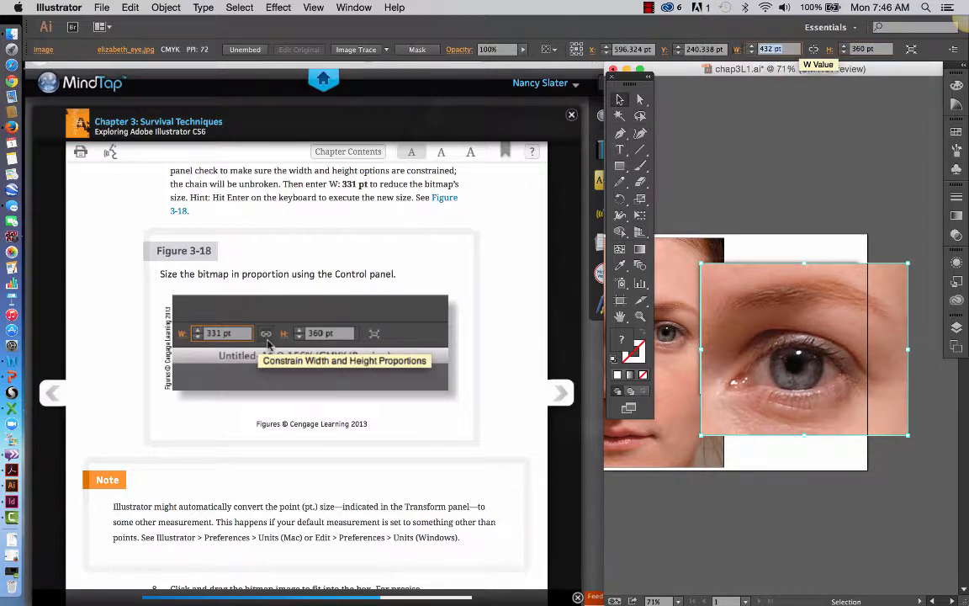
type("331")
key("Tab")
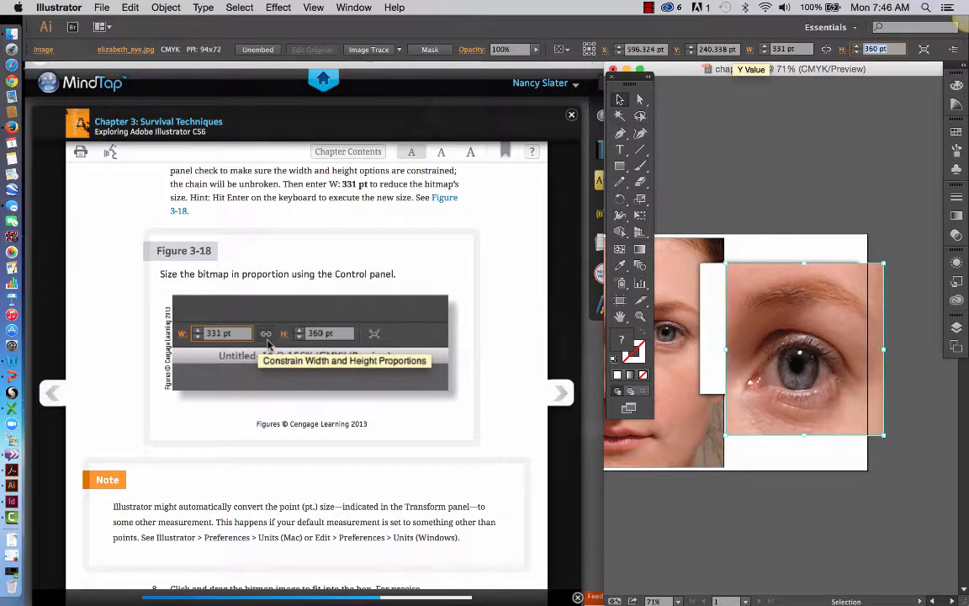
key("super+z")
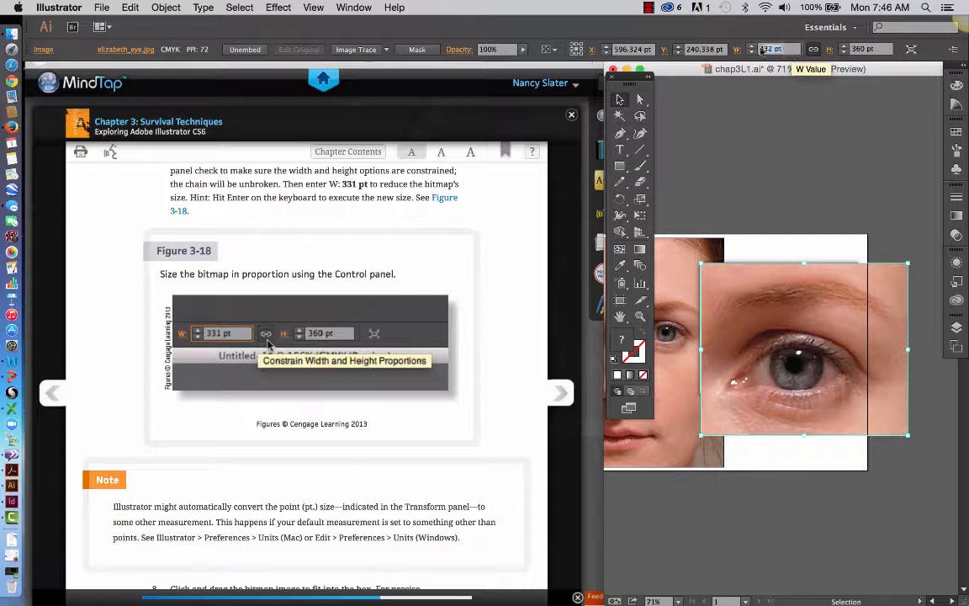
Set the eye image's width to 331 pt with its width and height constrained, checking against step 7 of the textbook.
left_click(771, 49)
type("331")
key("Return")
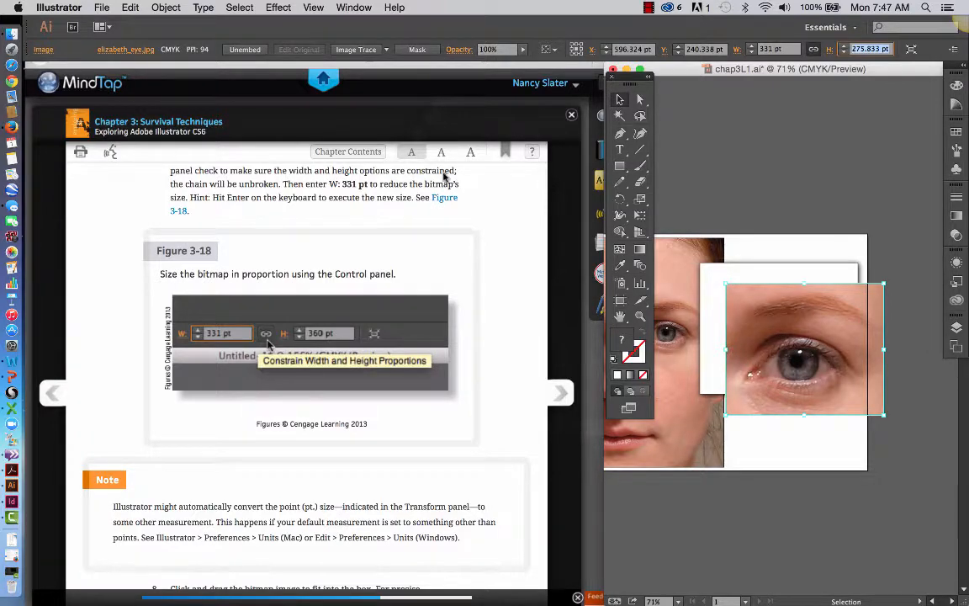
scroll(446, 174, "up", 2)
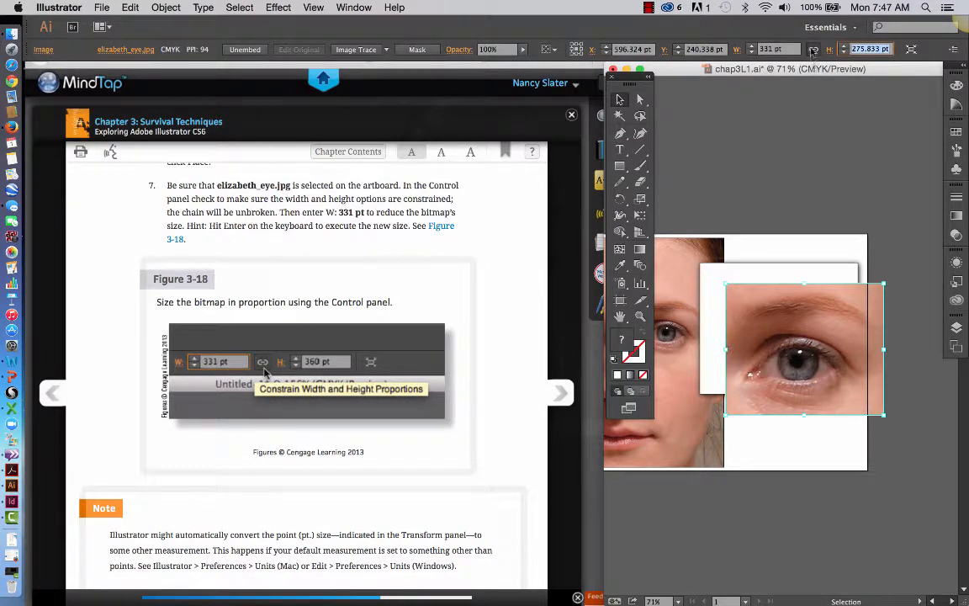
left_click(813, 50)
Move the resized eye image onto the white box and nudge it slightly left to fit the box.
left_click_drag(781, 312, 757, 289)
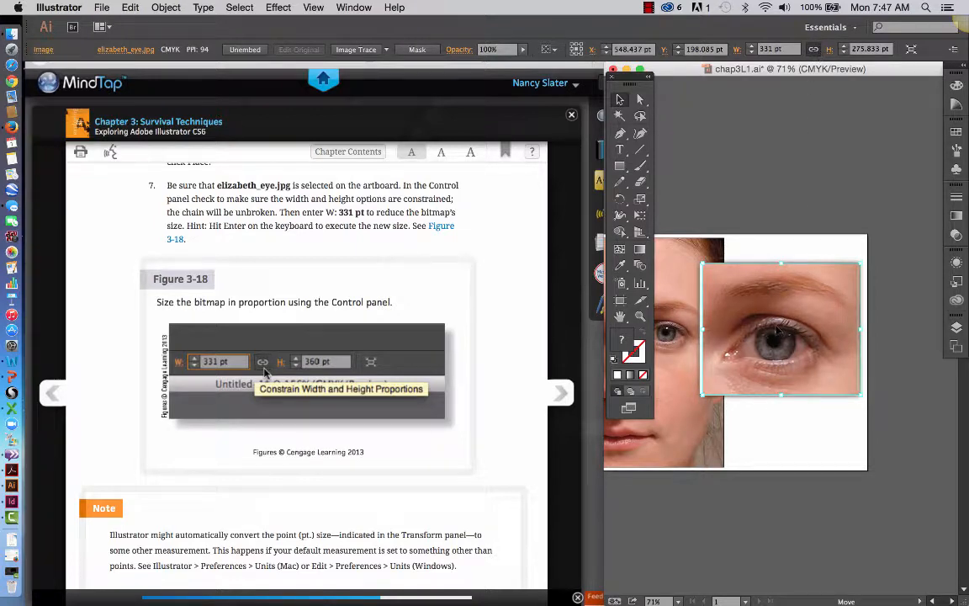
left_click_drag(777, 330, 777, 331)
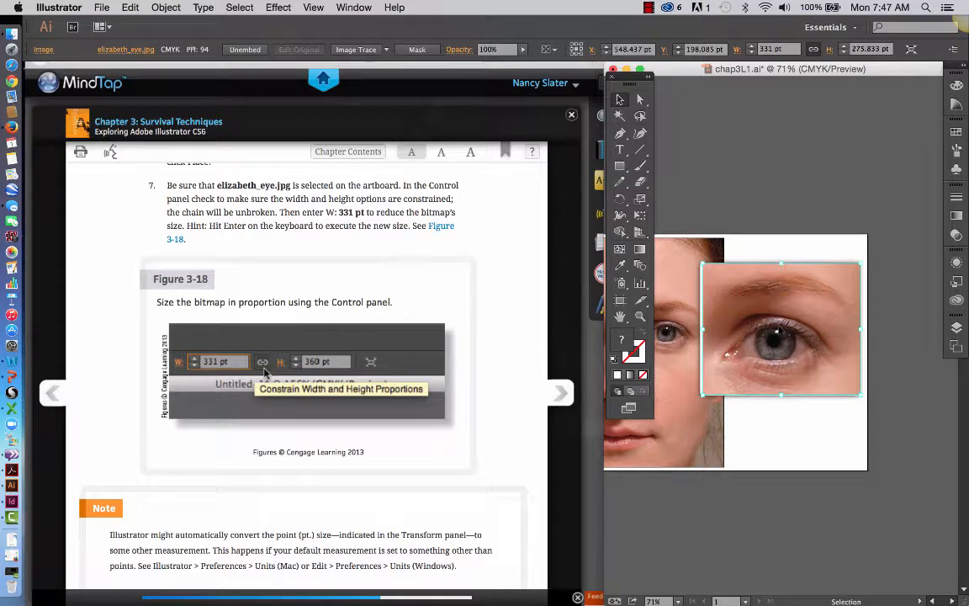
key("Left")
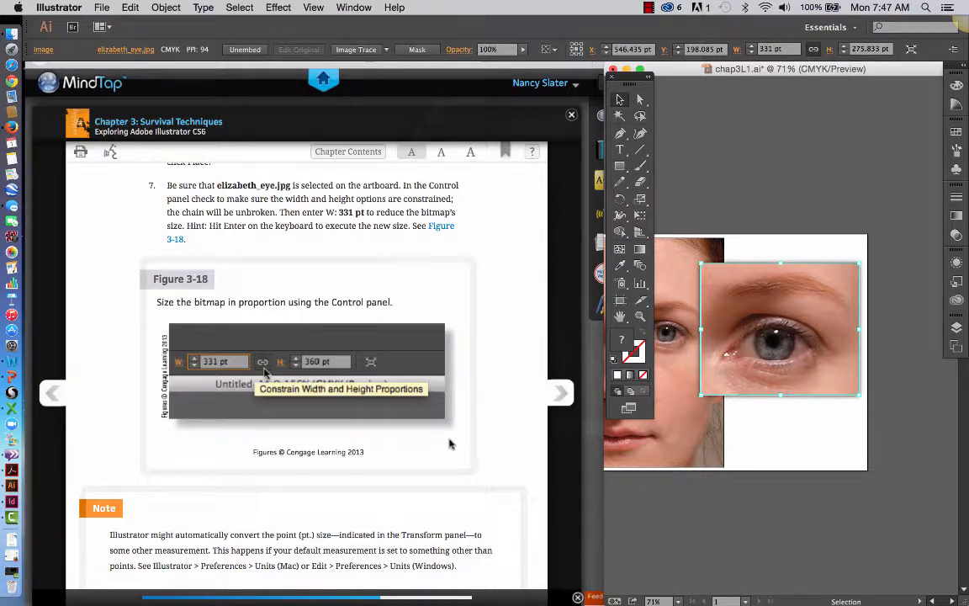
Read the textbook's note on measurement units and step 8 on positioning the eye bitmap, with Figure 3-19.
scroll(450, 444, "down", 5)
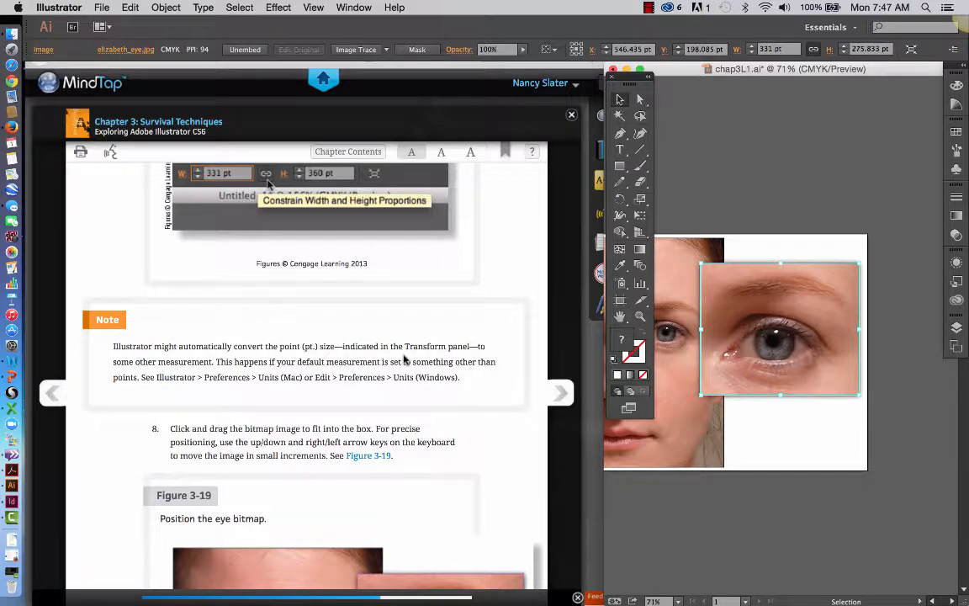
scroll(404, 360, "down", 1)
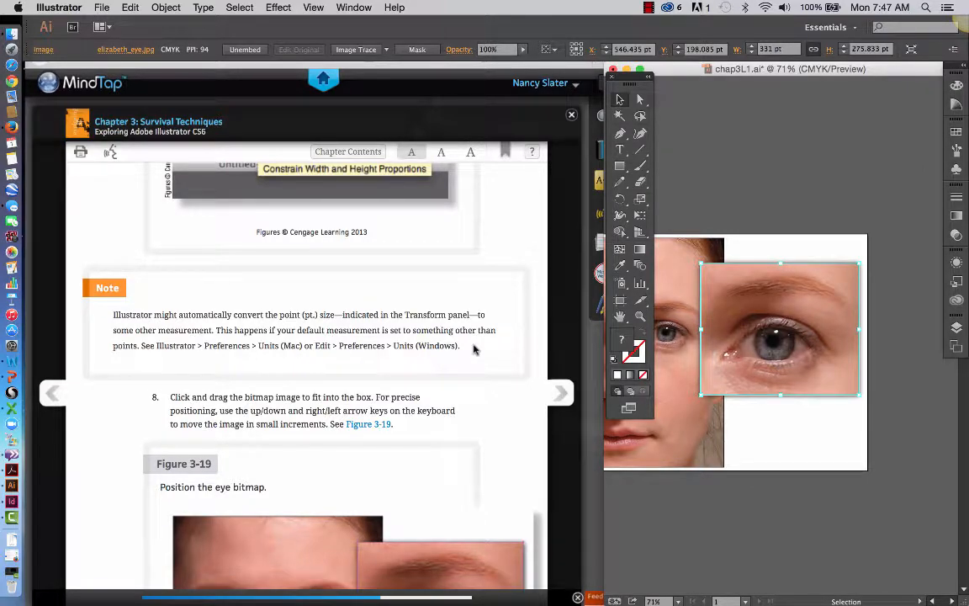
scroll(480, 360, "down", 1)
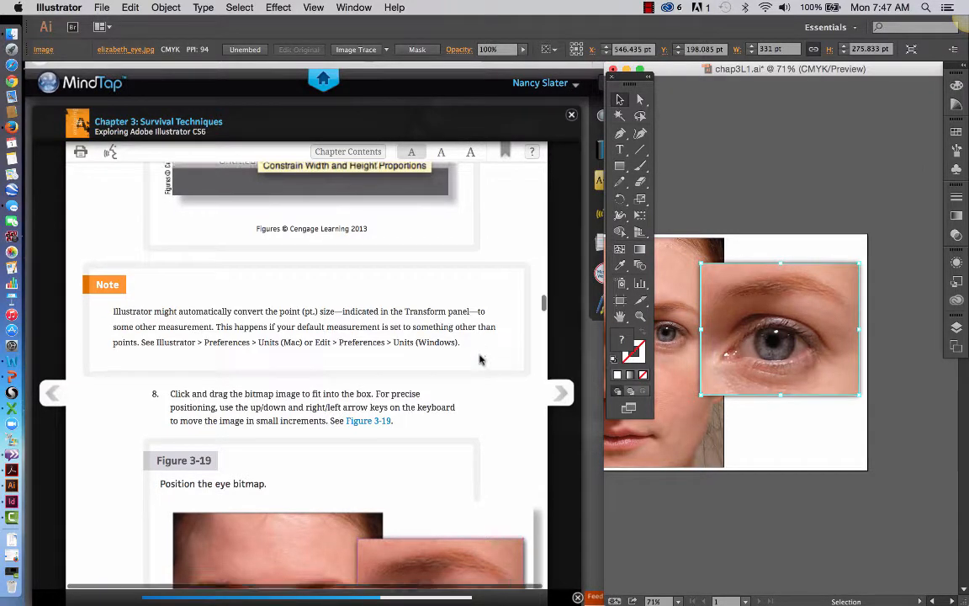
scroll(480, 360, "down", 1)
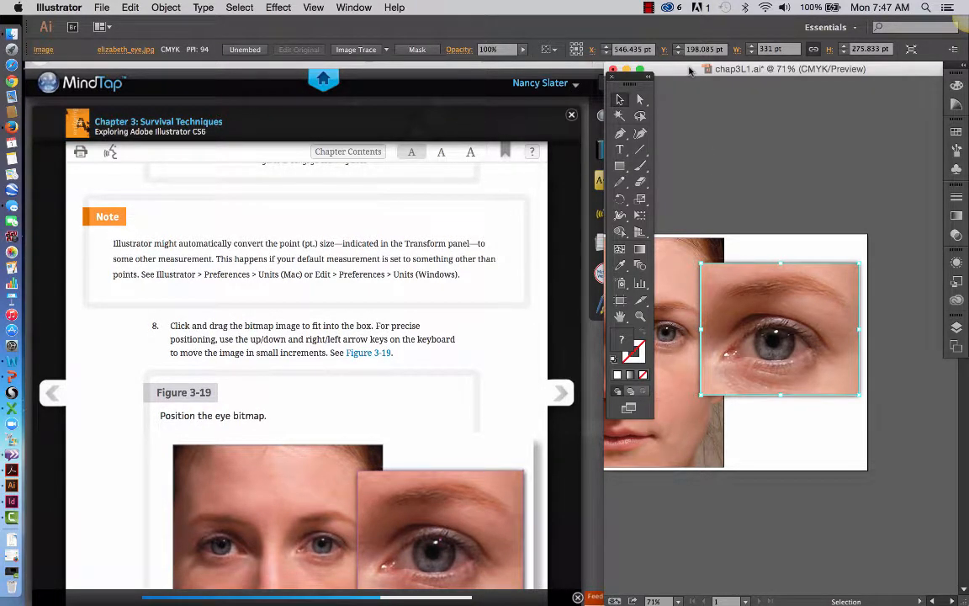
Show the document rulers and keep their measurement unit set to Points.
left_click(322, 9)
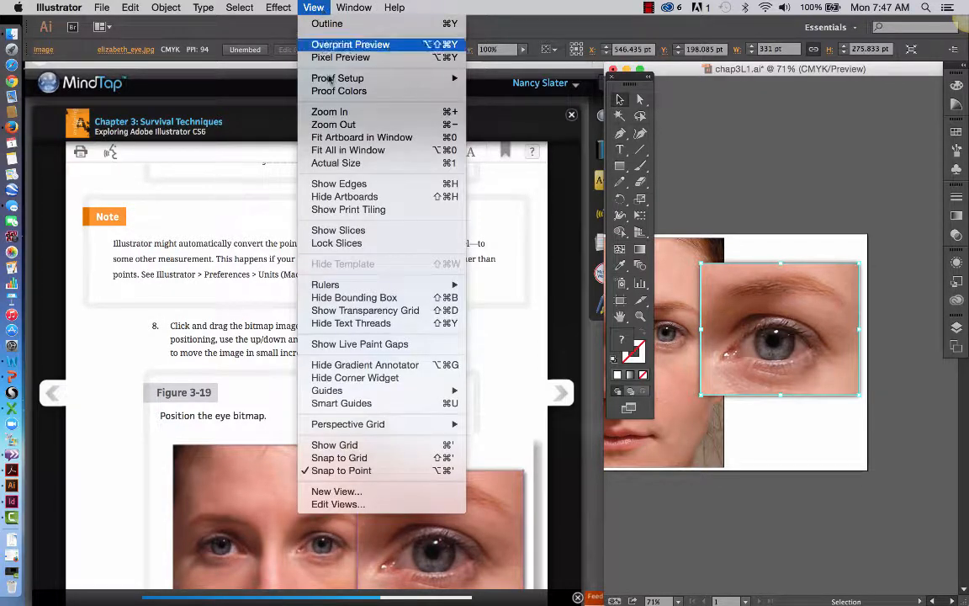
mouse_move(437, 284)
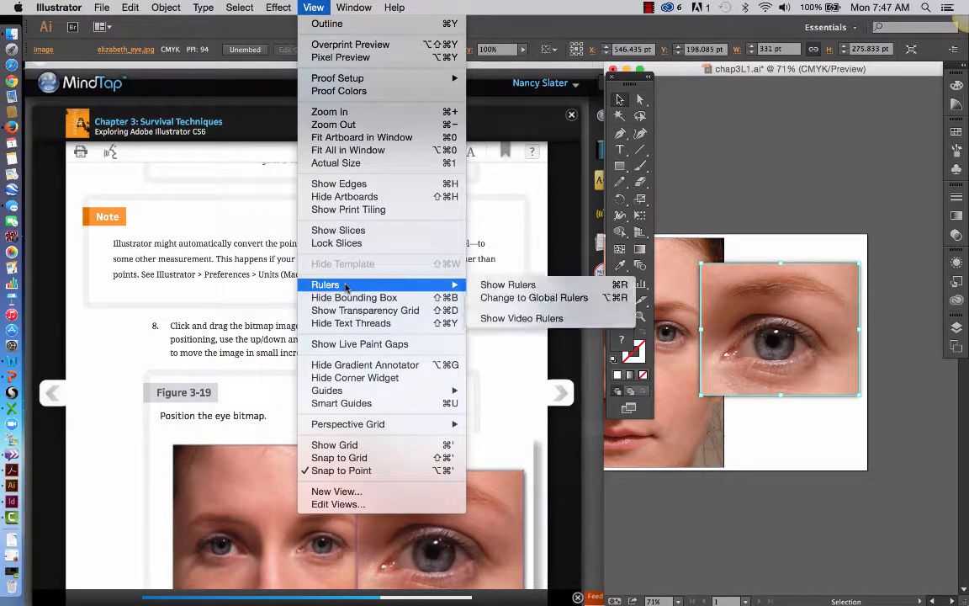
left_click(504, 285)
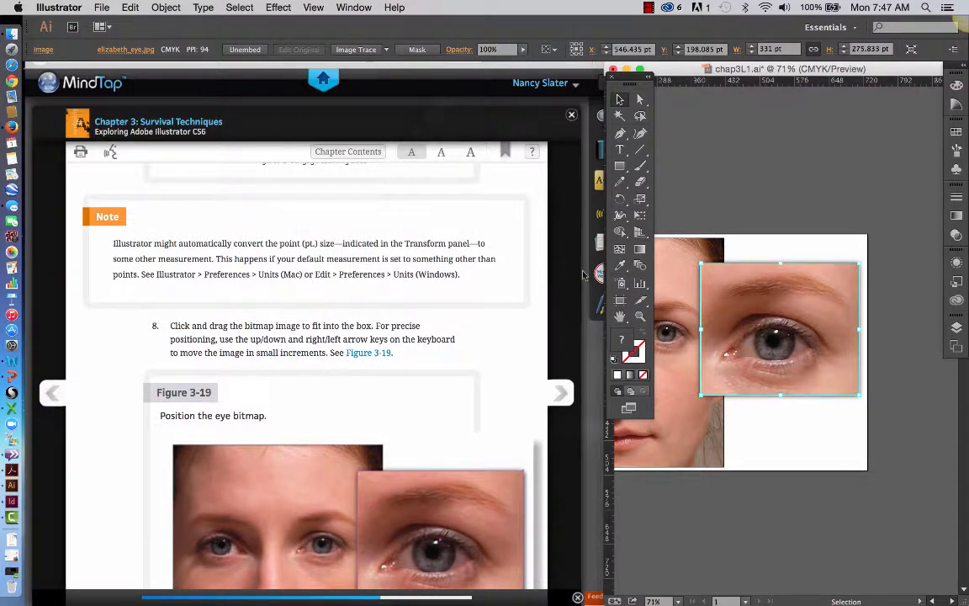
right_click(766, 82)
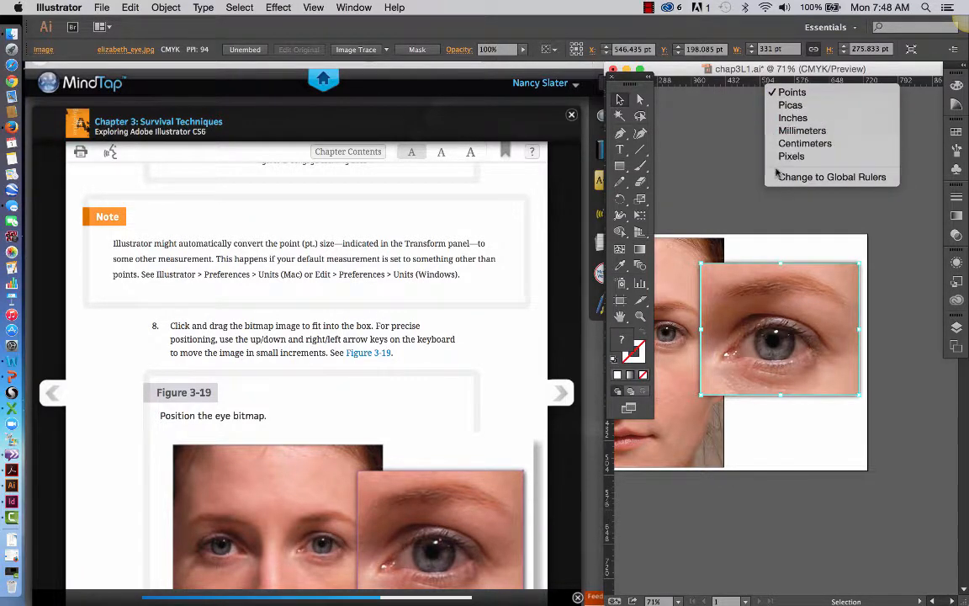
left_click(787, 97)
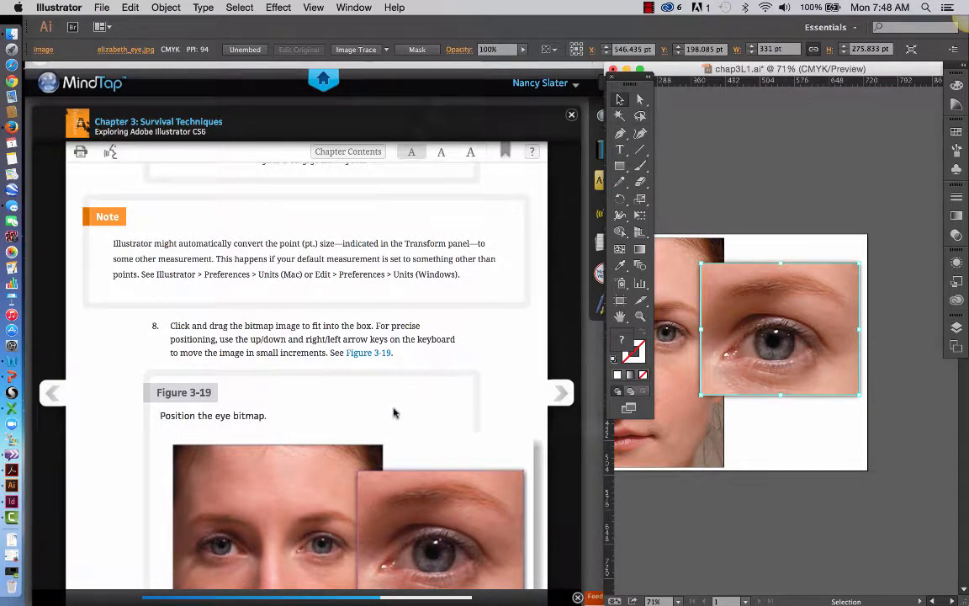
Nudge the eye image about 3 pt left to fit the box as in Figure 3-19, and deselect it.
scroll(393, 412, "down", 2)
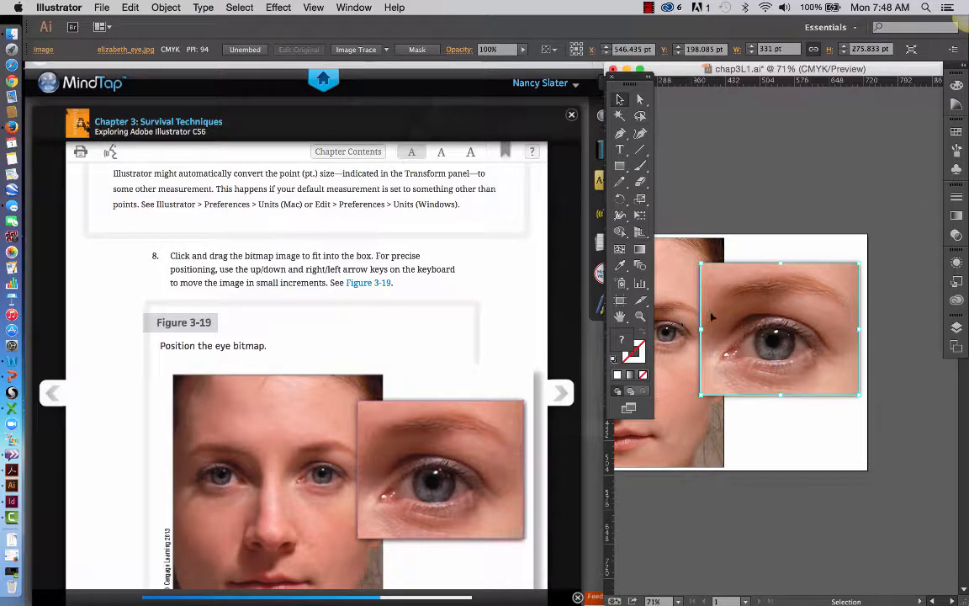
left_click(743, 200)
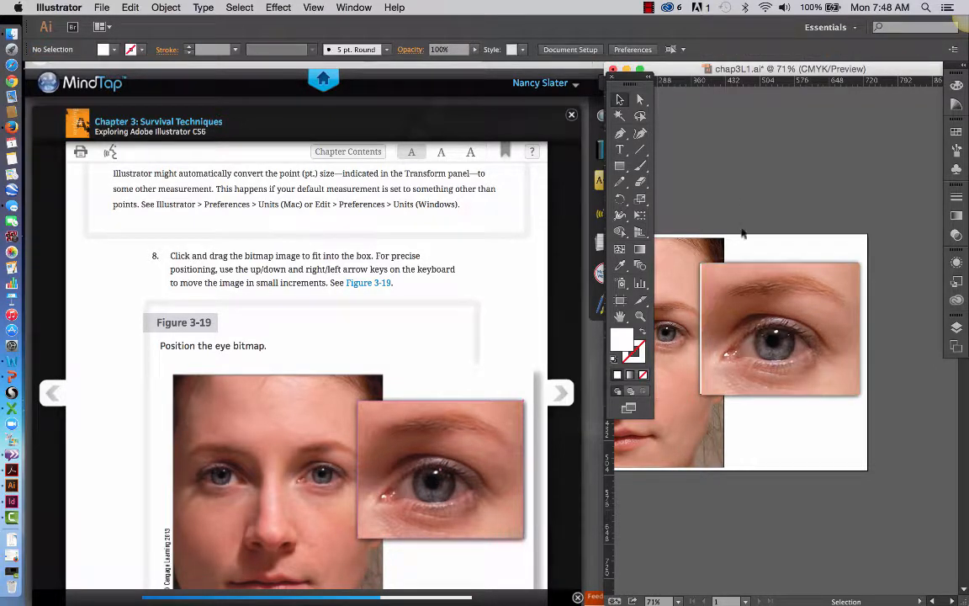
left_click(745, 324)
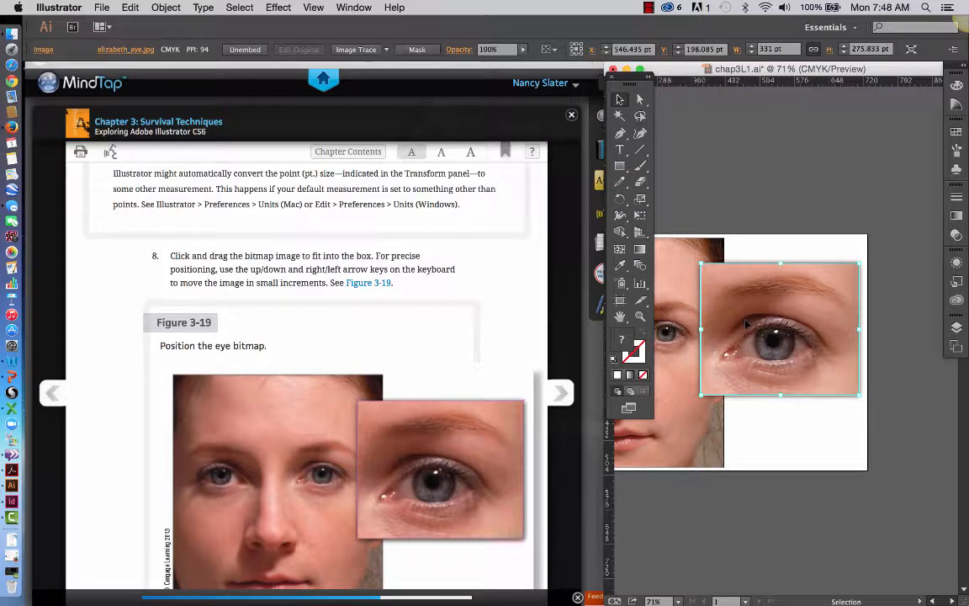
key("Left")
key("Left")
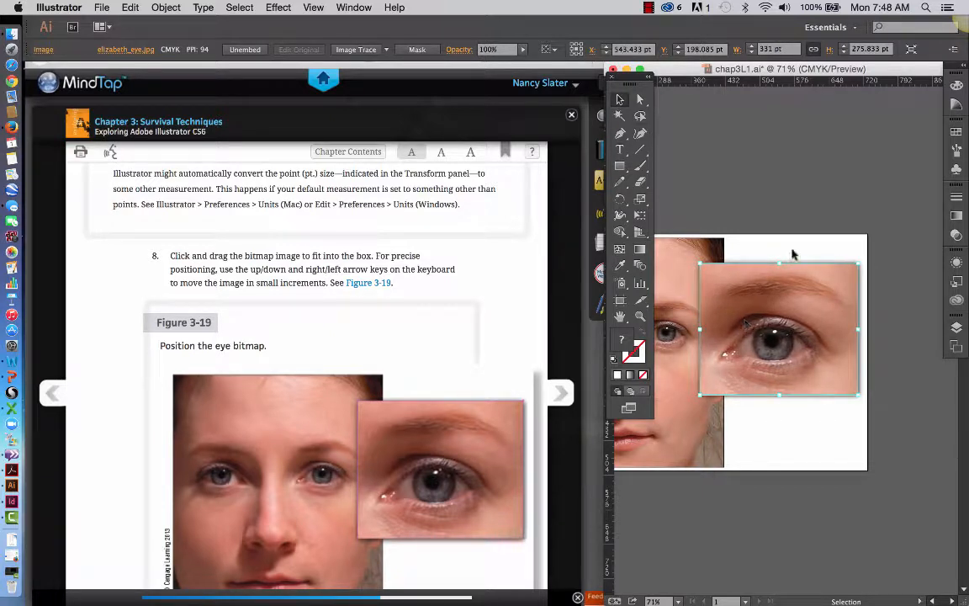
left_click(805, 211)
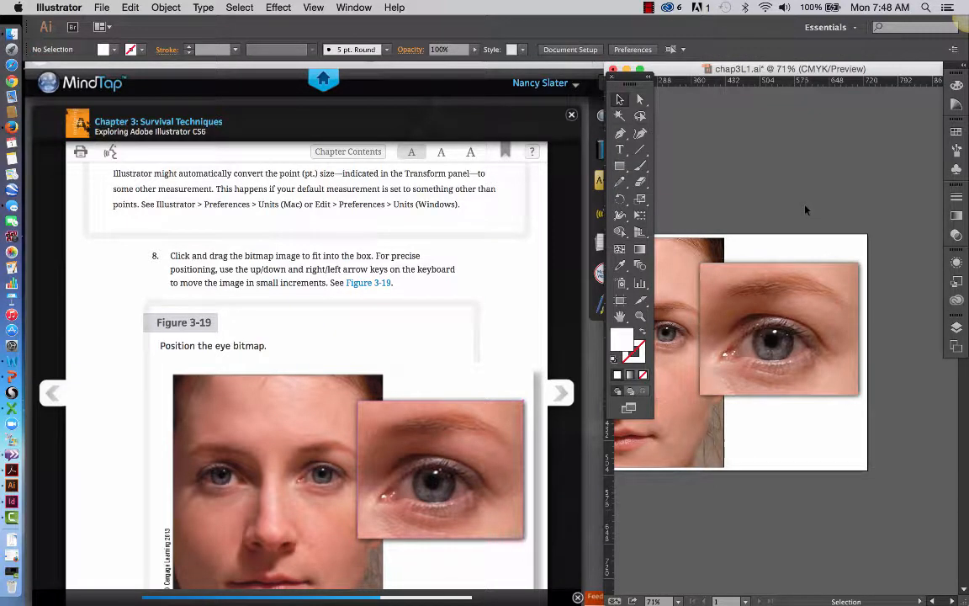
Read textbook steps 9 and 10 on embedding the image and the Fisheye warp, selecting the eye image to check its embed option.
scroll(479, 372, "down", 6)
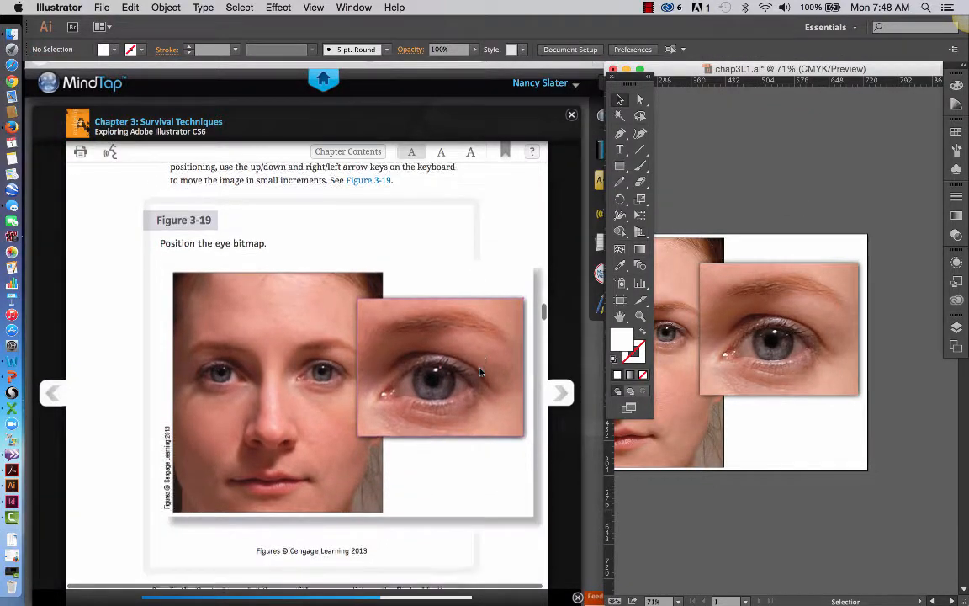
scroll(479, 372, "down", 1)
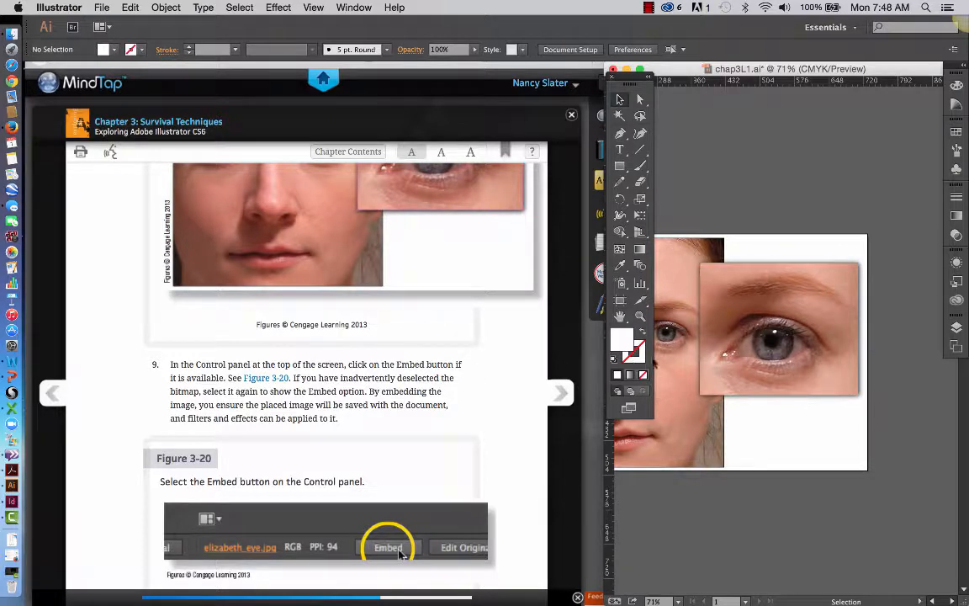
left_click(744, 319)
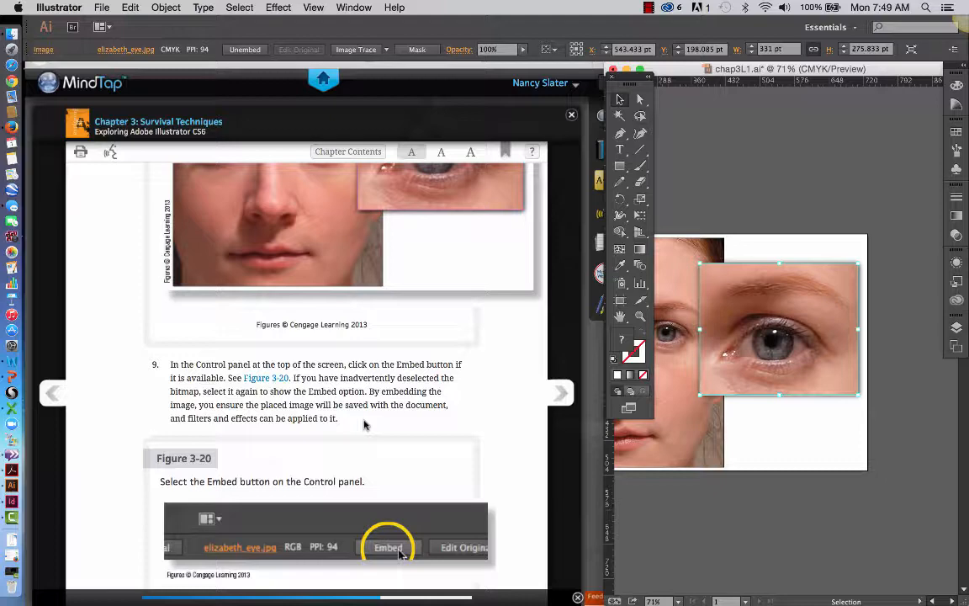
scroll(358, 467, "down", 8)
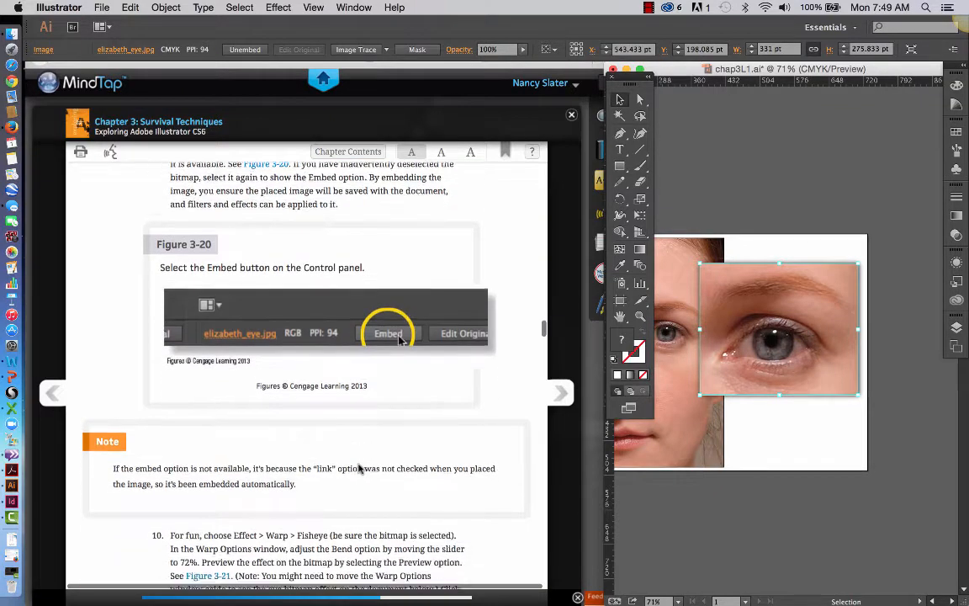
scroll(357, 467, "down", 2)
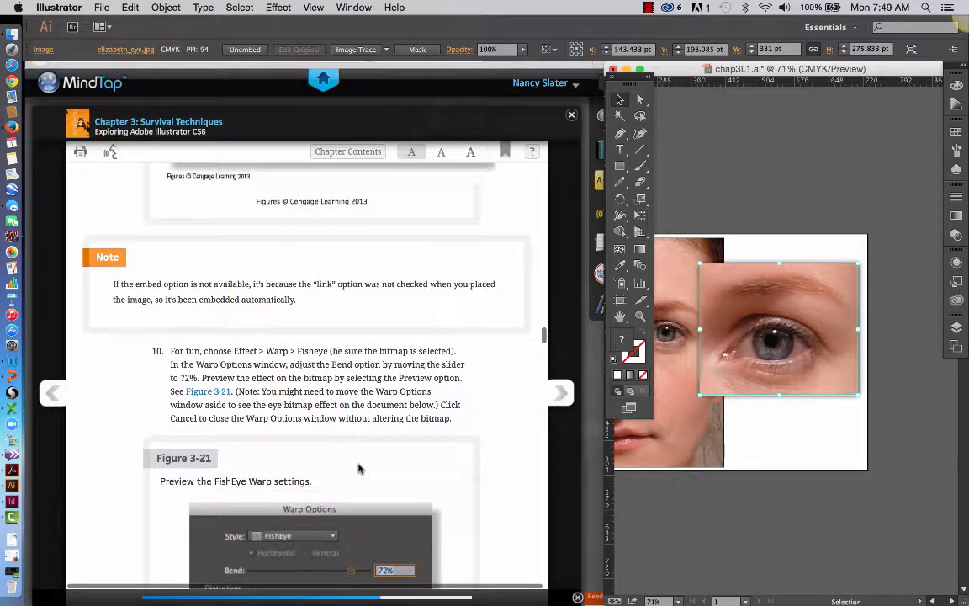
scroll(492, 439, "down", 1)
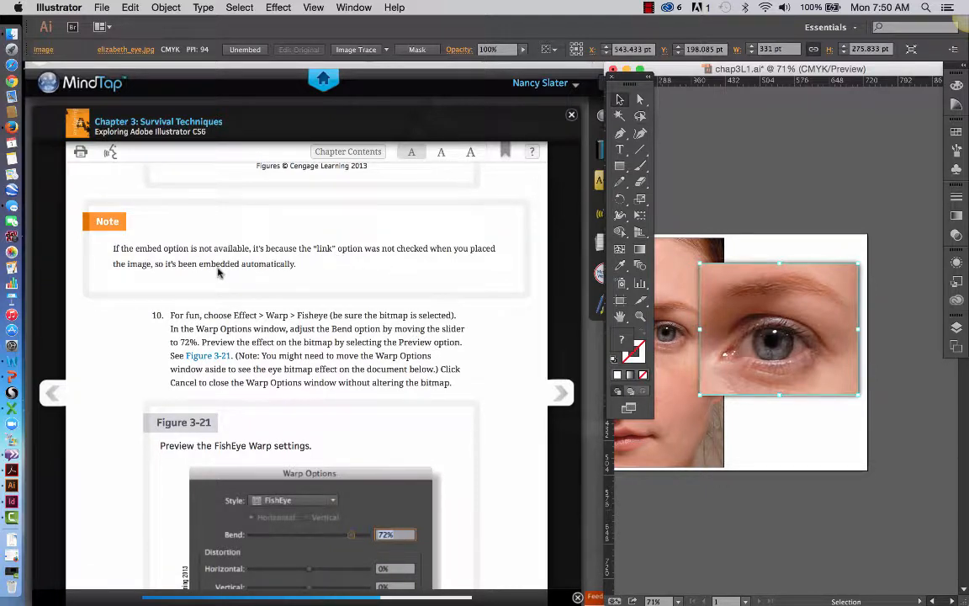
scroll(451, 286, "down", 2)
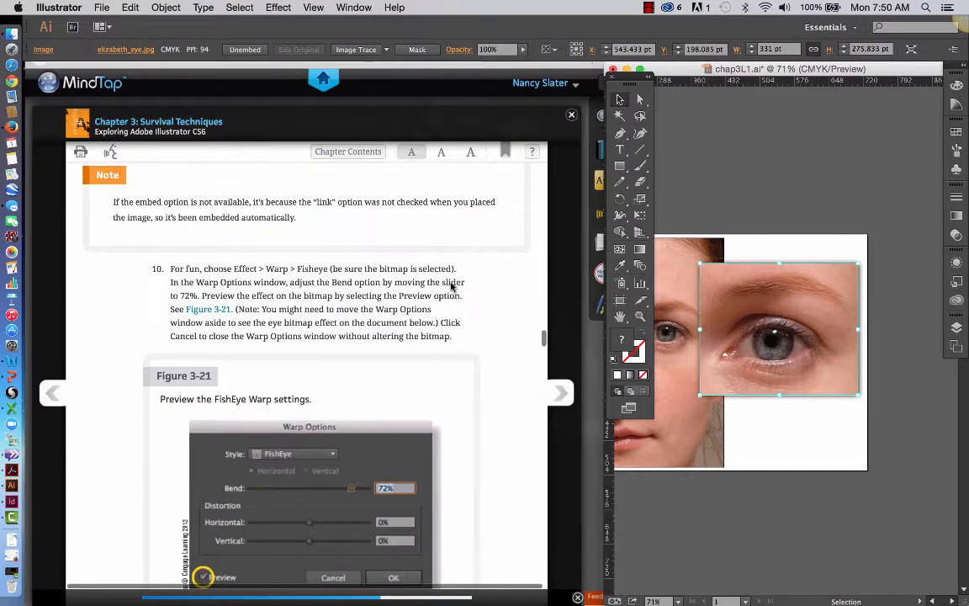
scroll(451, 286, "down", 2)
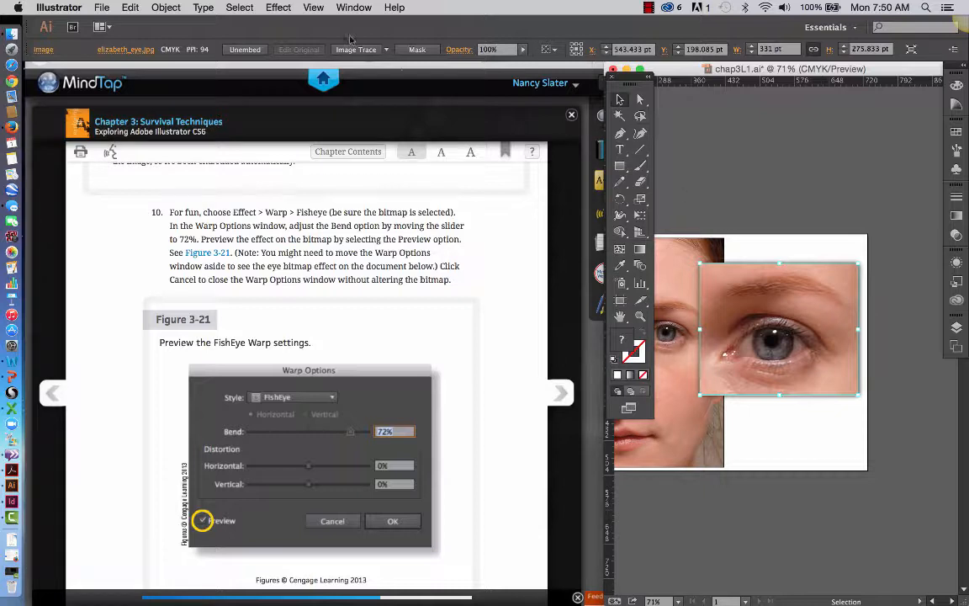
Preview a Fisheye warp with a 72% bend on the eye image, and cancel it without altering the bitmap.
left_click(278, 8)
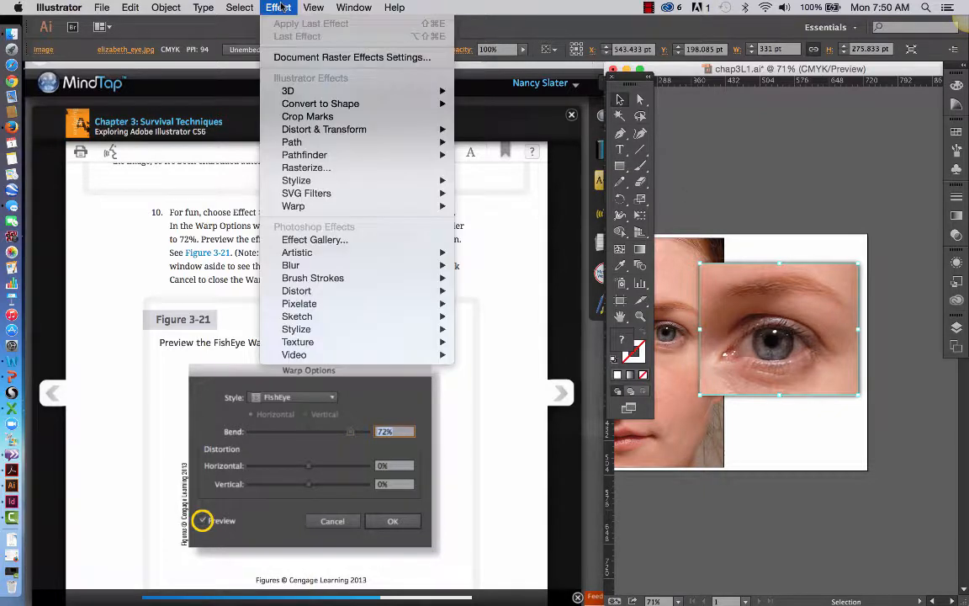
mouse_move(319, 210)
left_click(266, 7)
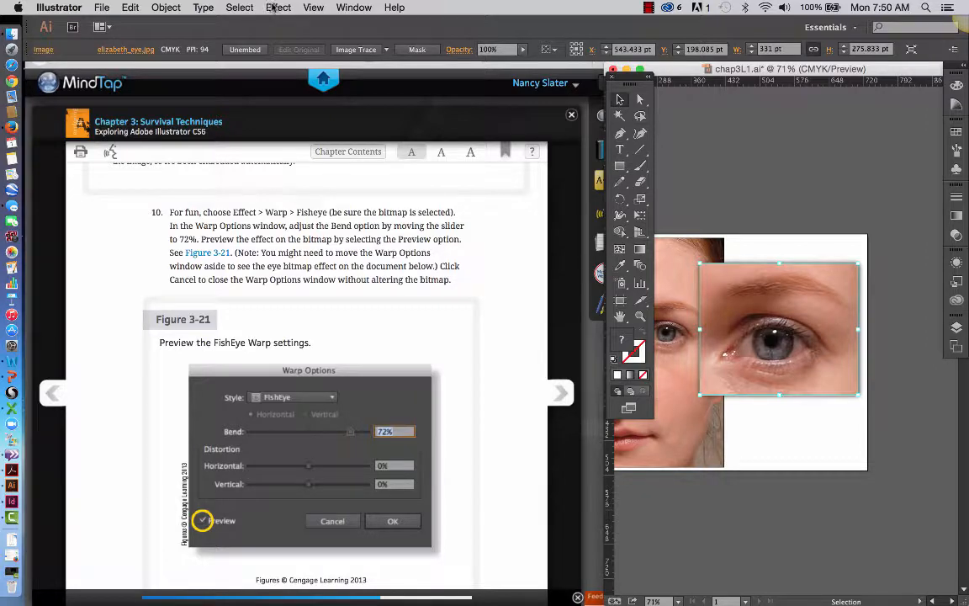
left_click(274, 6)
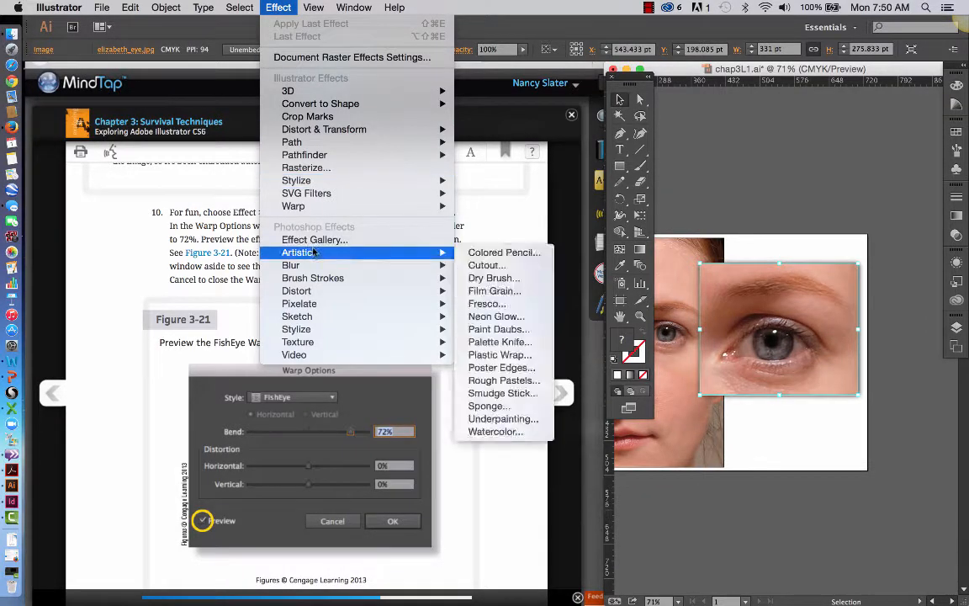
mouse_move(314, 211)
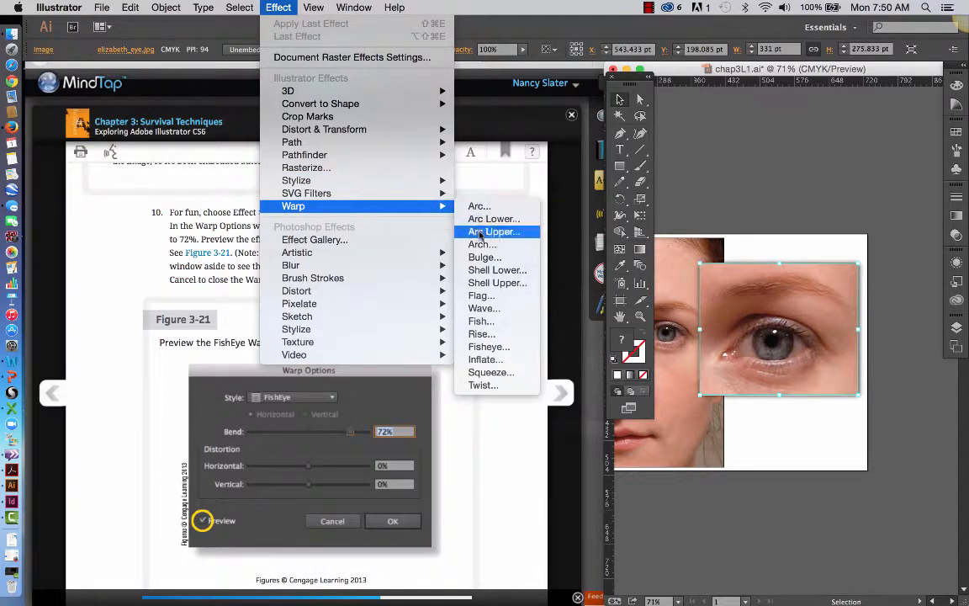
left_click(495, 350)
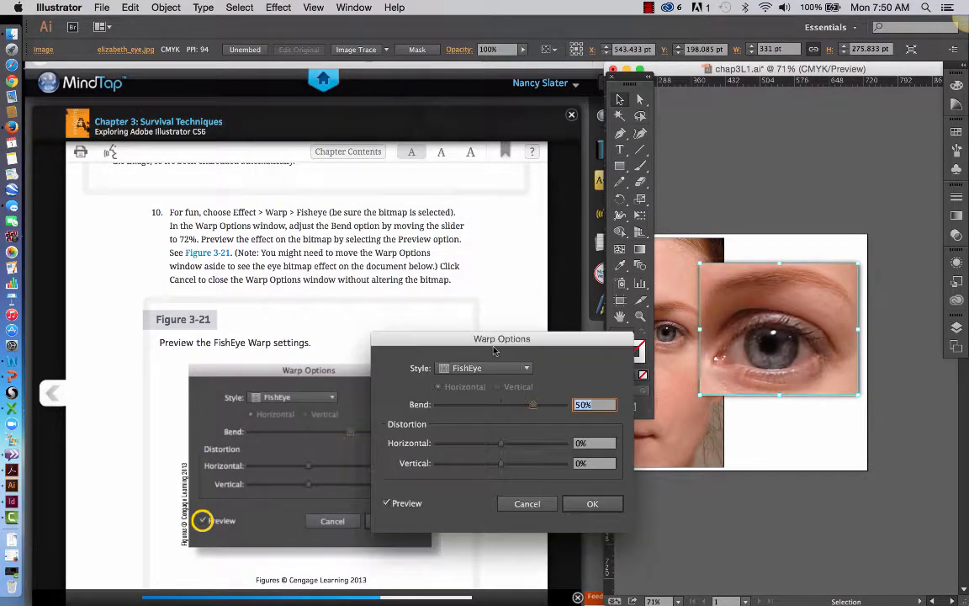
left_click_drag(473, 343, 734, 76)
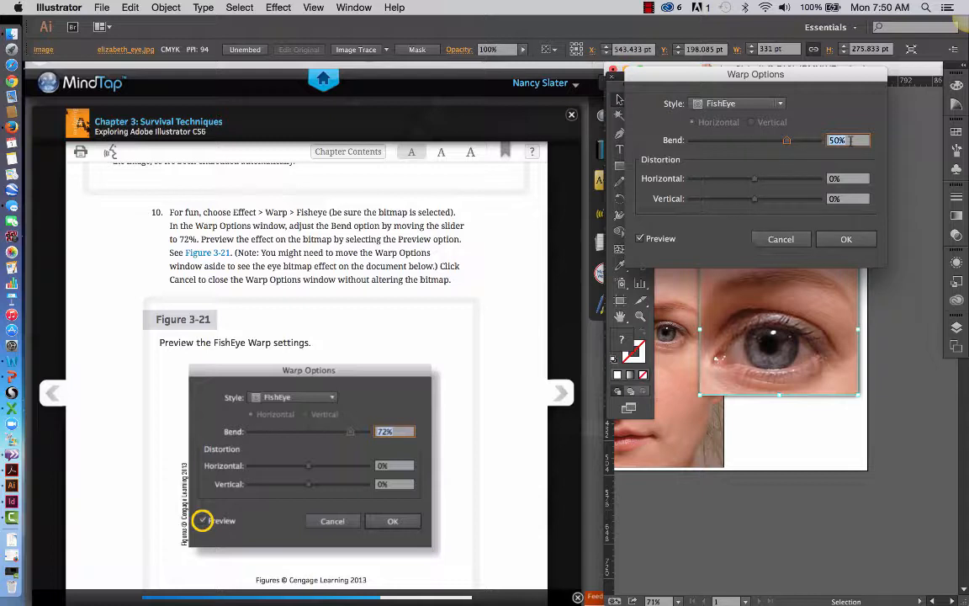
type("72")
key("Tab")
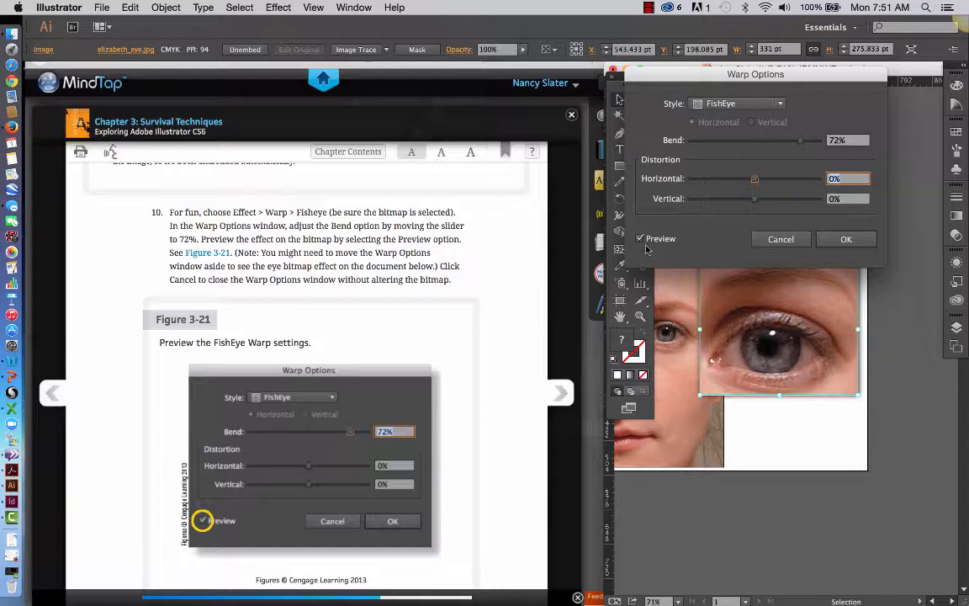
left_click(771, 239)
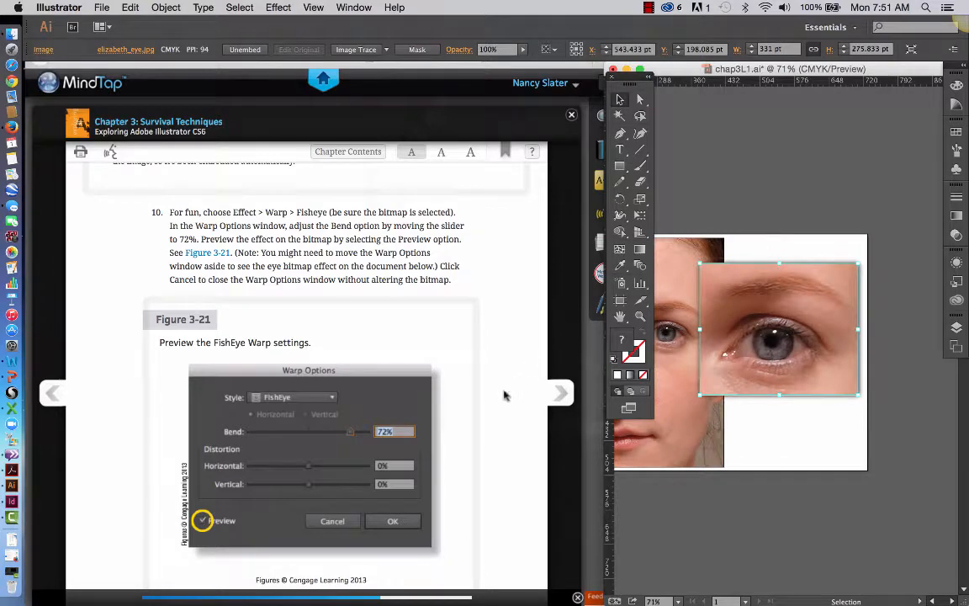
Turn the eye-bitmap layer into a template with images dimmed to 50%, following step 11 of the textbook.
scroll(505, 396, "down", 3)
scroll(504, 395, "down", 5)
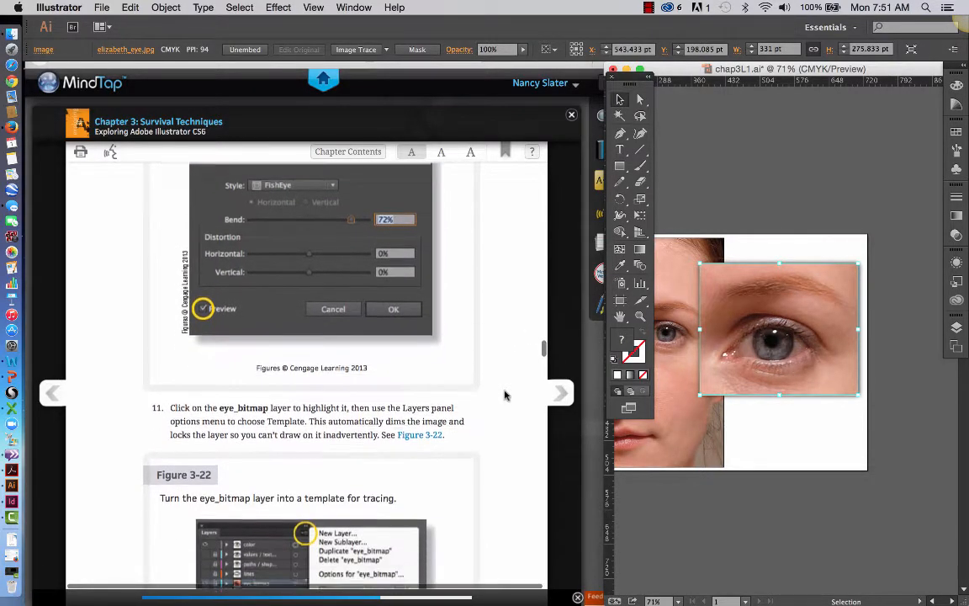
scroll(505, 395, "down", 2)
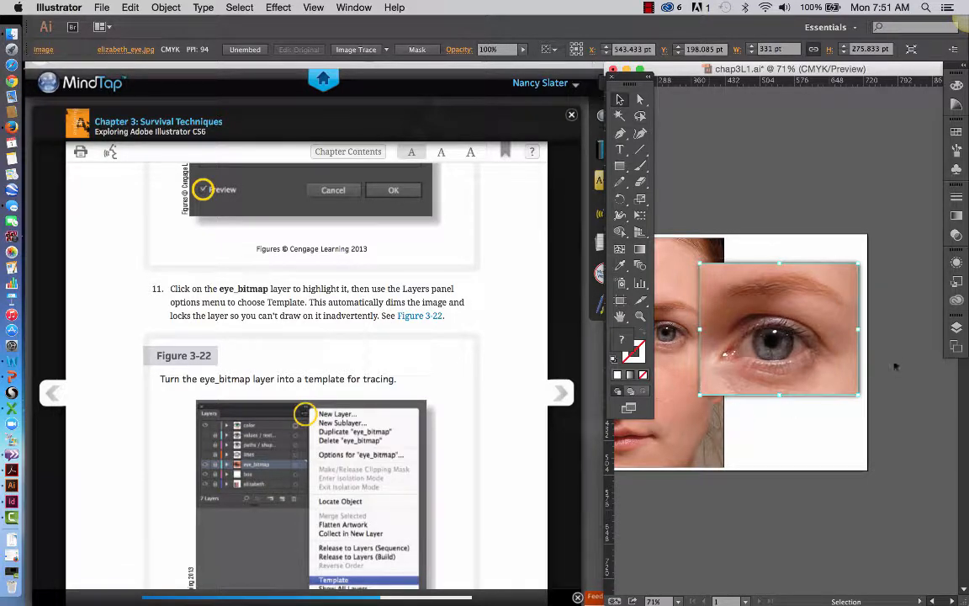
left_click(956, 333)
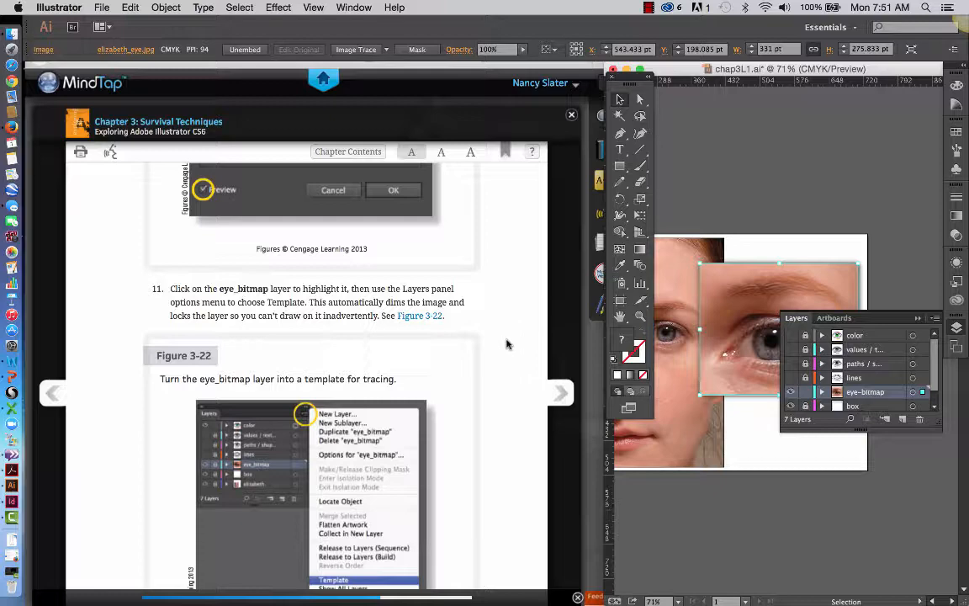
scroll(507, 343, "down", 3)
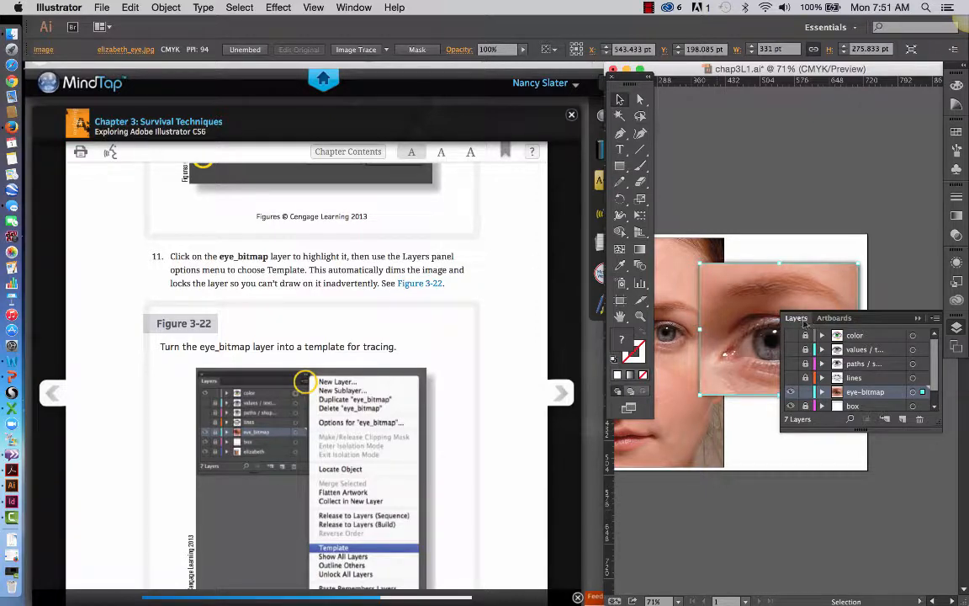
left_click(932, 319)
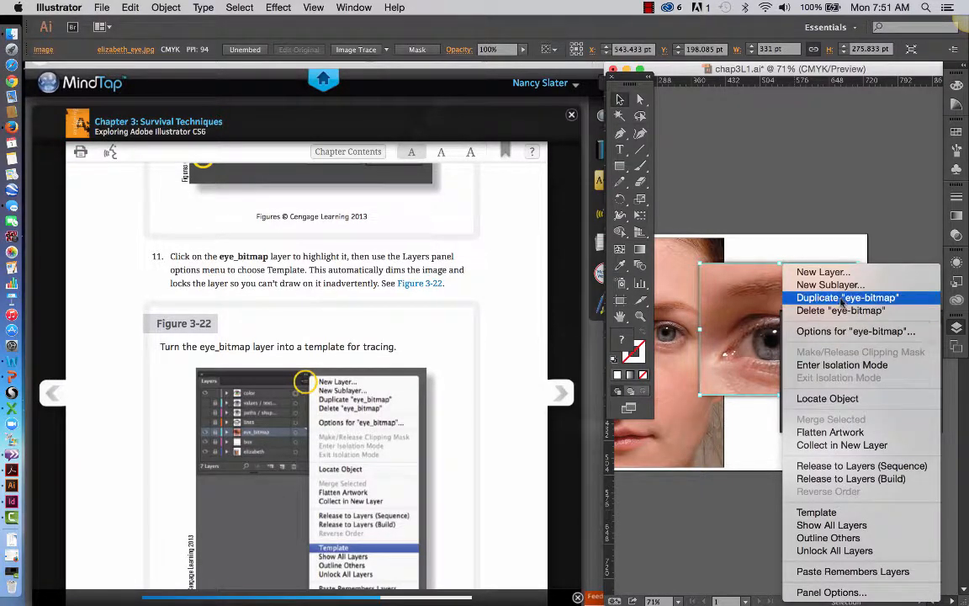
left_click(841, 330)
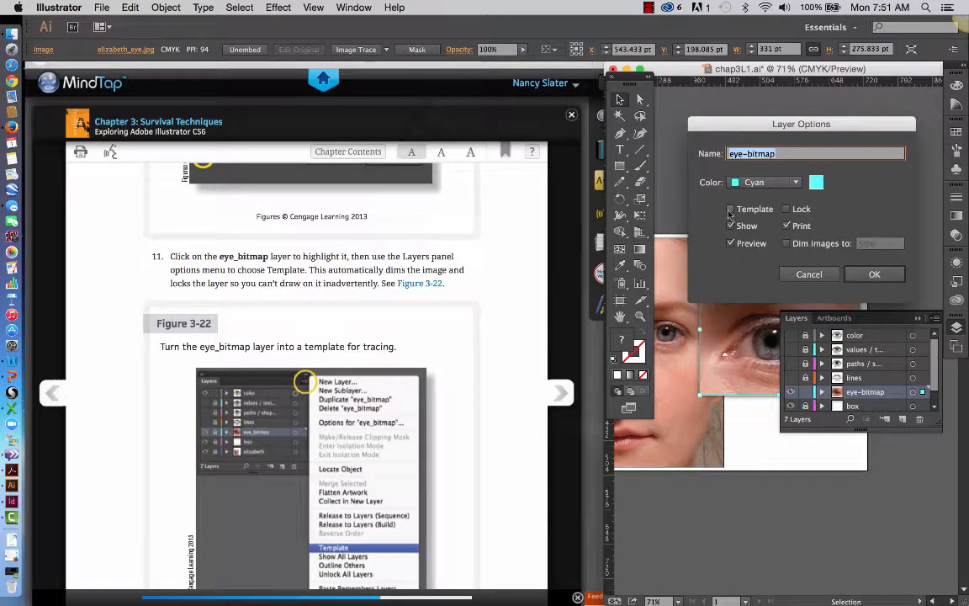
left_click(730, 210)
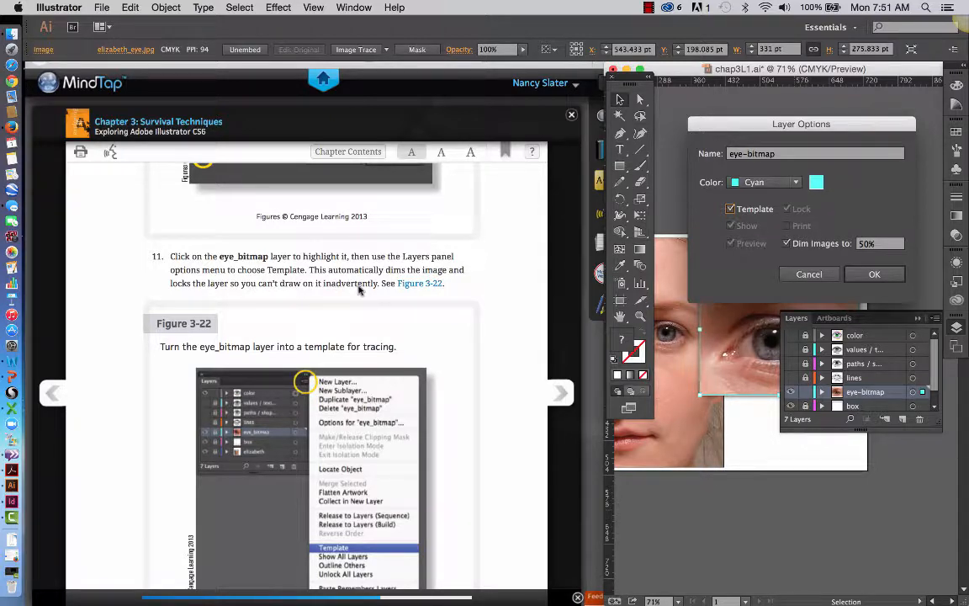
left_click(869, 273)
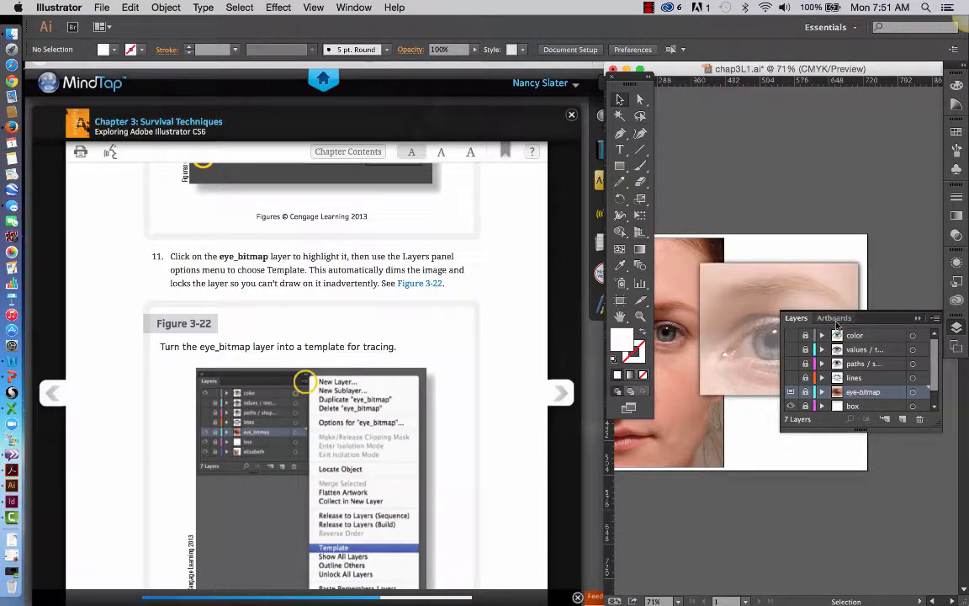
scroll(620, 417, "down", 4)
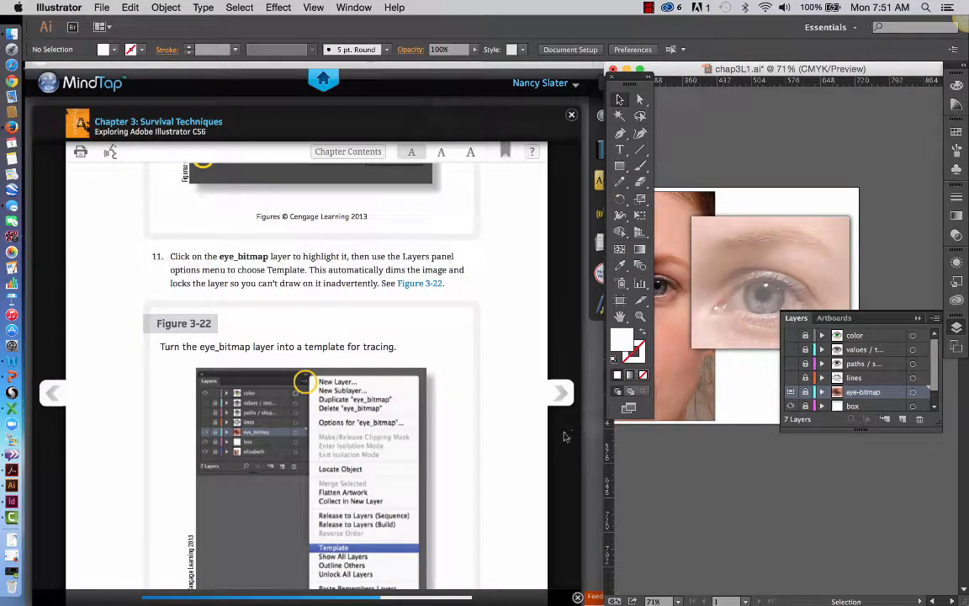
Following step 12, save the document under a new name, chap3L1_ plus the student's name, in chap03_lessons with the default Illustrator options.
scroll(526, 443, "down", 3)
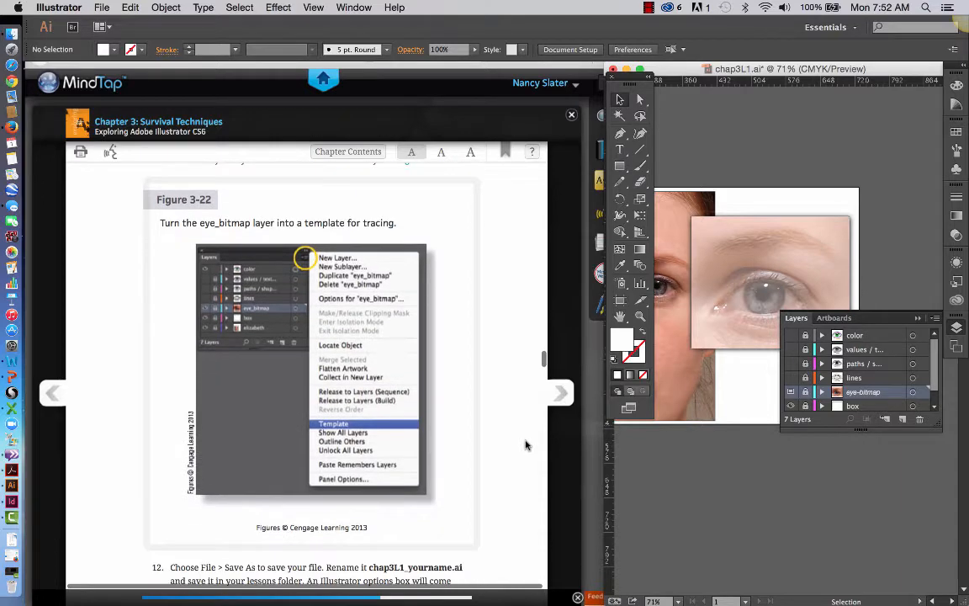
scroll(410, 423, "down", 3)
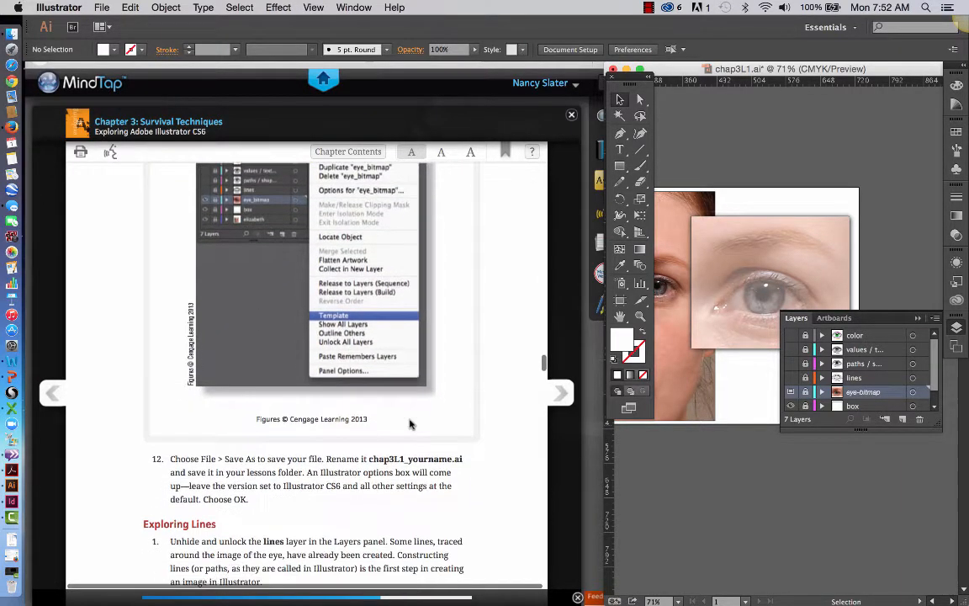
scroll(409, 424, "down", 3)
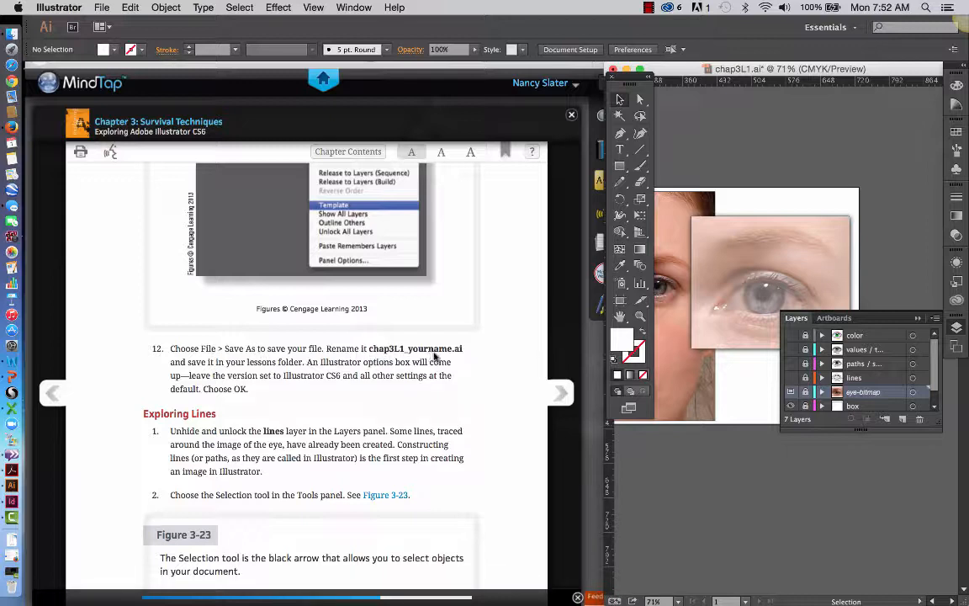
scroll(354, 389, "down", 1)
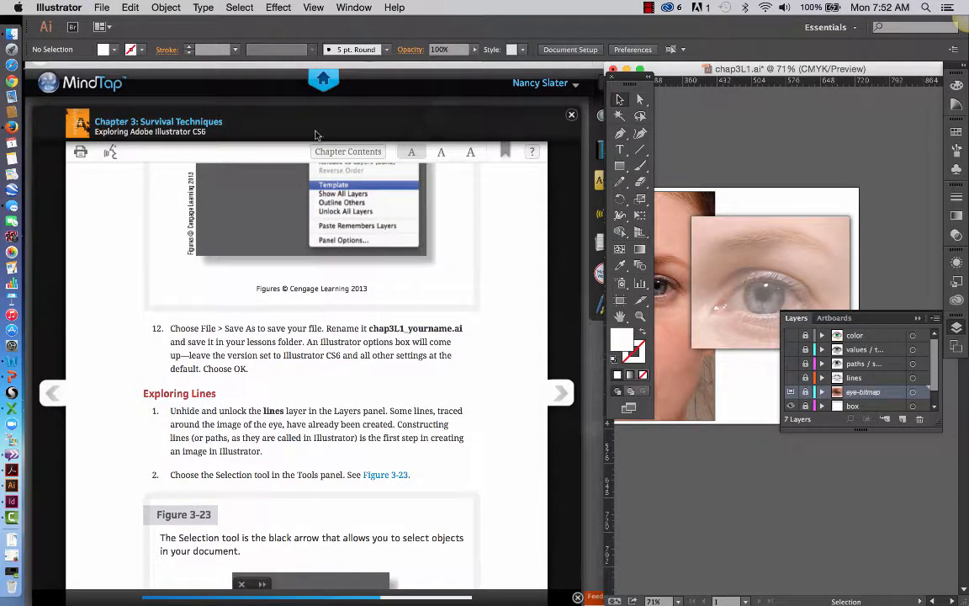
left_click(103, 7)
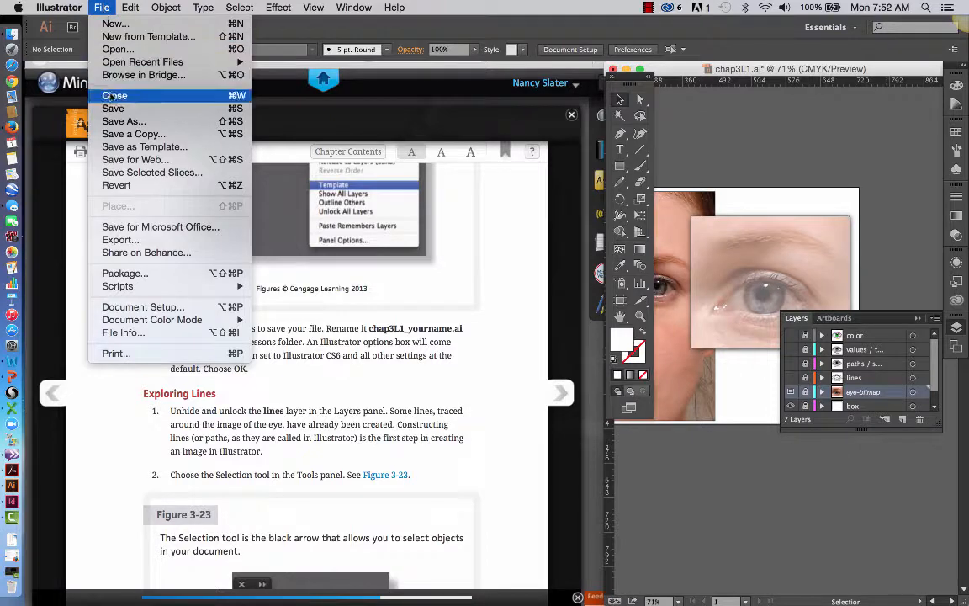
left_click(116, 123)
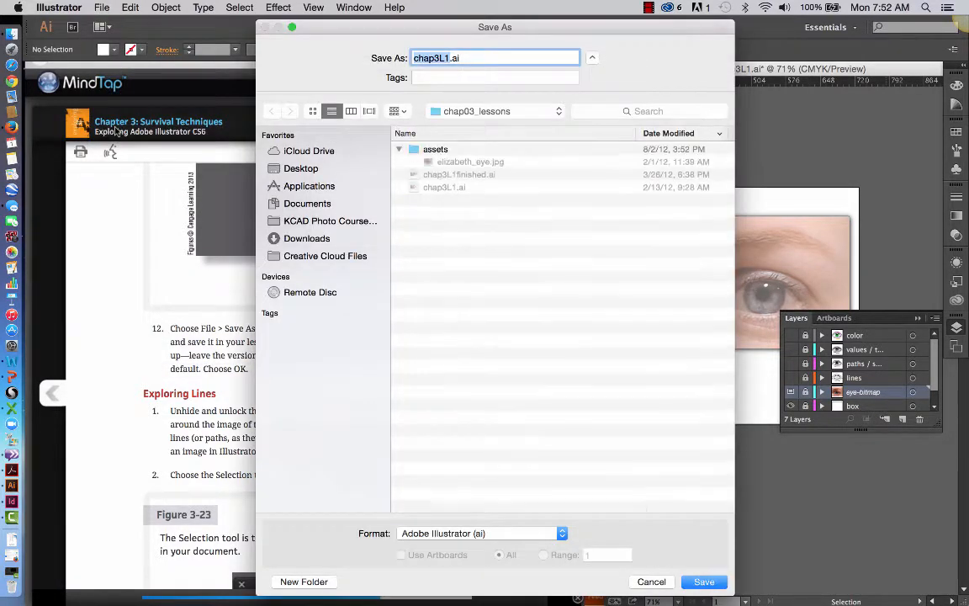
left_click(445, 58)
type("_slatern")
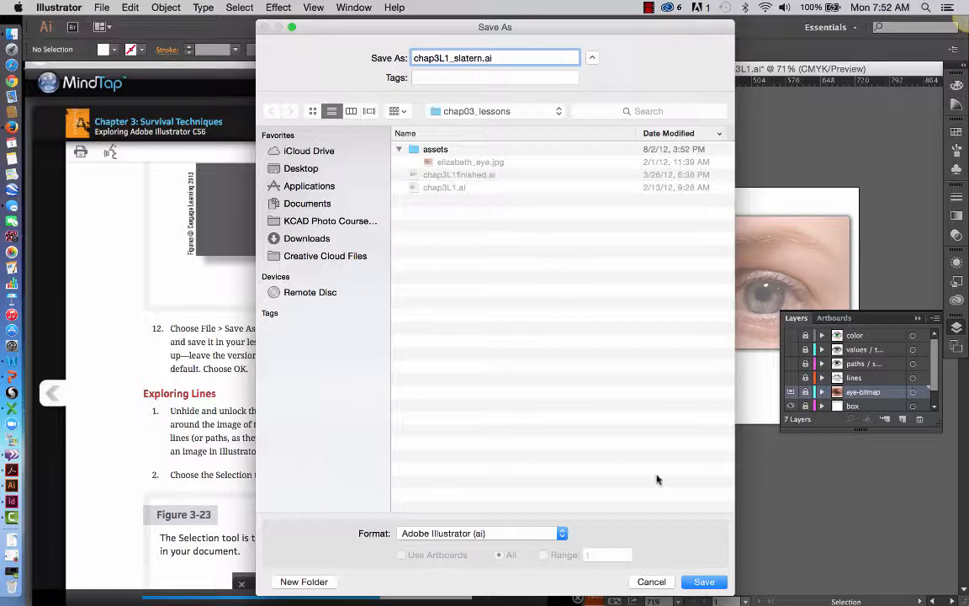
left_click(704, 581)
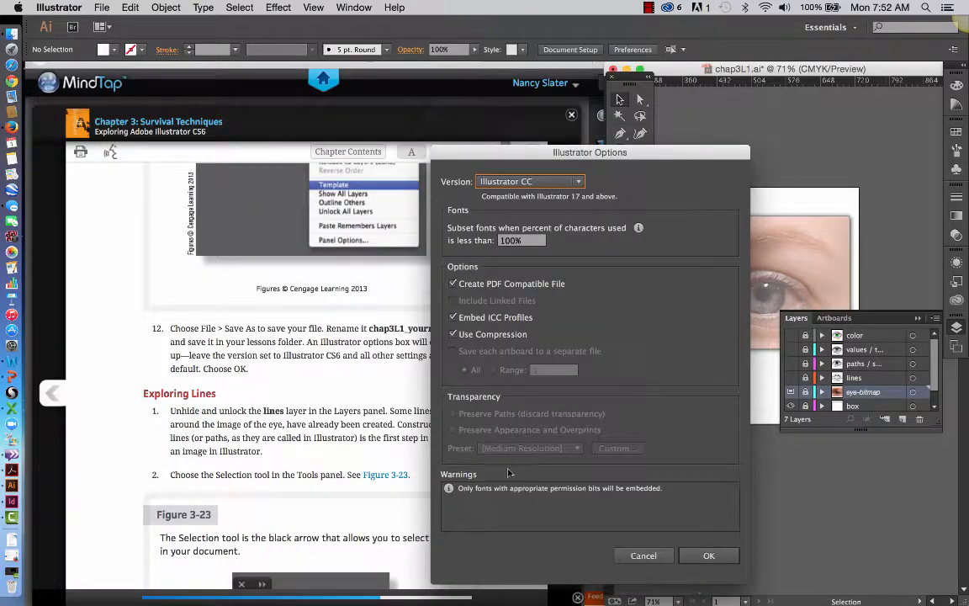
left_click(699, 559)
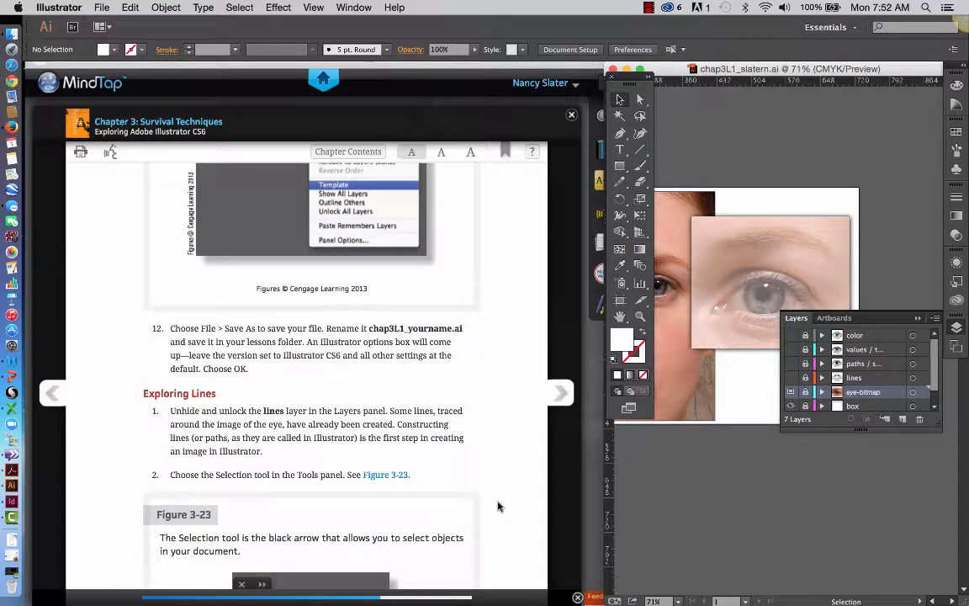
Unhide and unlock the lines layer, following step 1 of Exploring Lines.
scroll(429, 429, "down", 3)
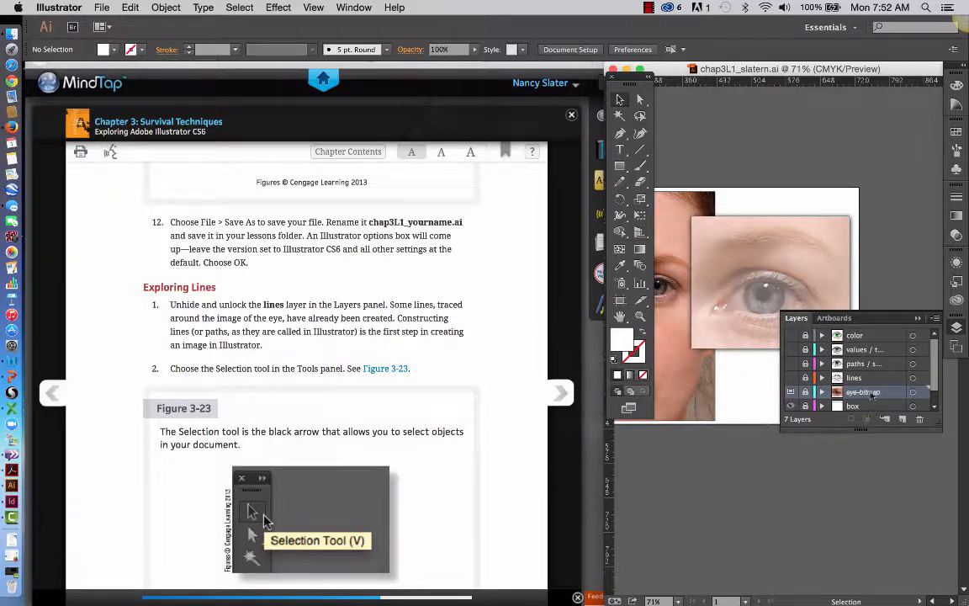
left_click(829, 378)
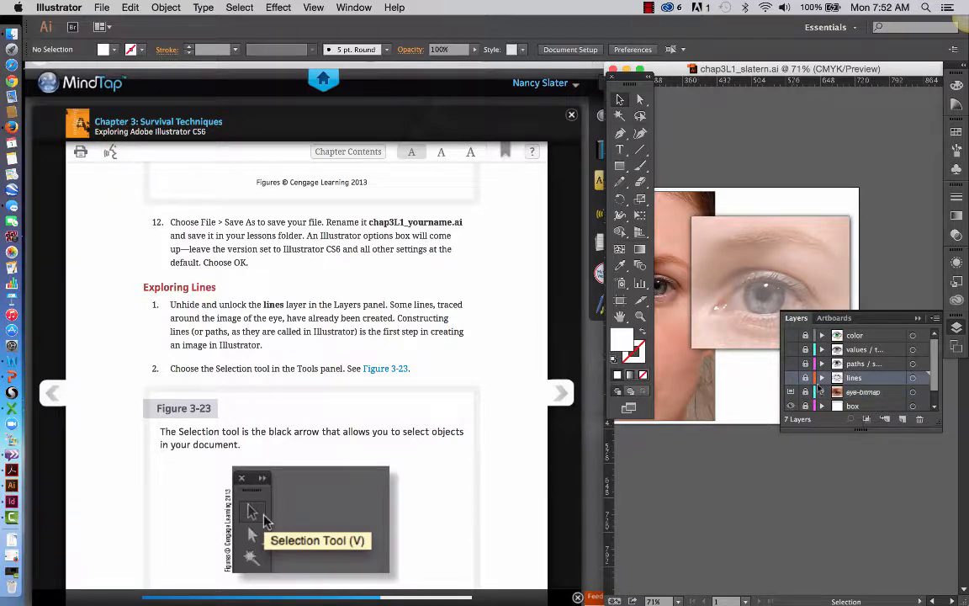
left_click(791, 377)
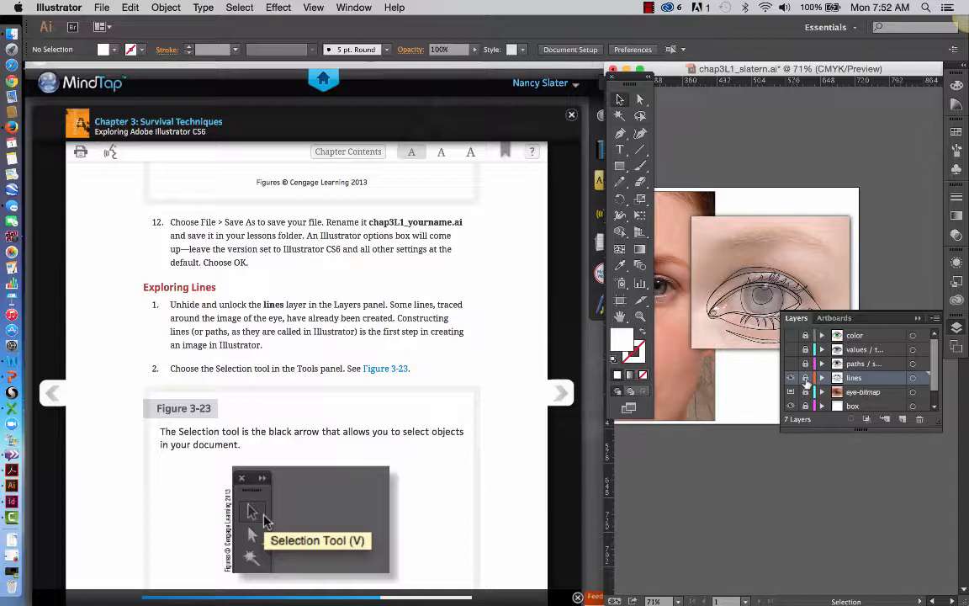
left_click(806, 384)
Read Exploring Lines steps 2 and 3, and try the Selection tool on the upper eyelid crease and the outer eye outline.
scroll(407, 404, "down", 2)
scroll(407, 404, "down", 1)
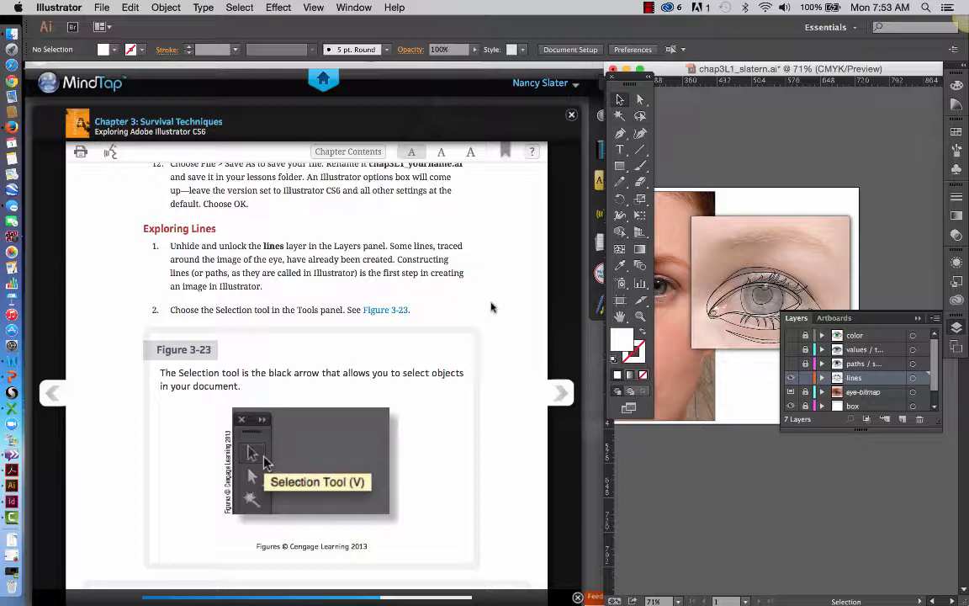
scroll(492, 311, "down", 1)
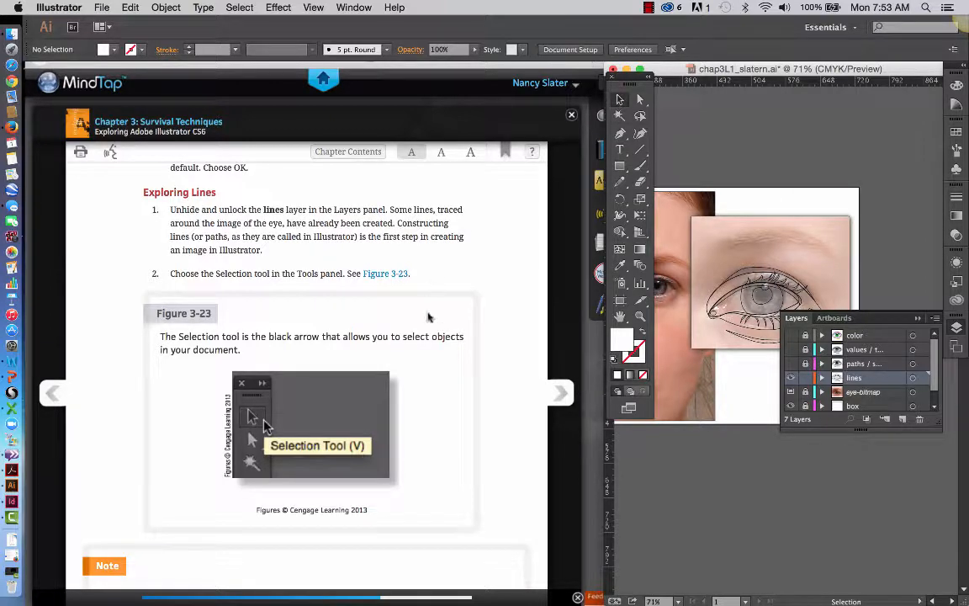
scroll(429, 328, "down", 2)
scroll(429, 328, "down", 5)
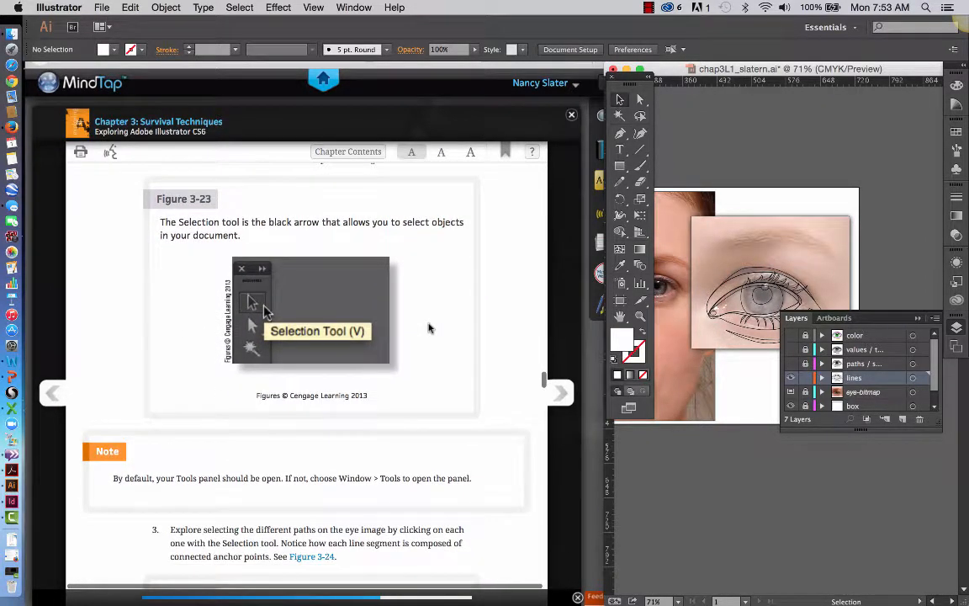
scroll(429, 328, "down", 5)
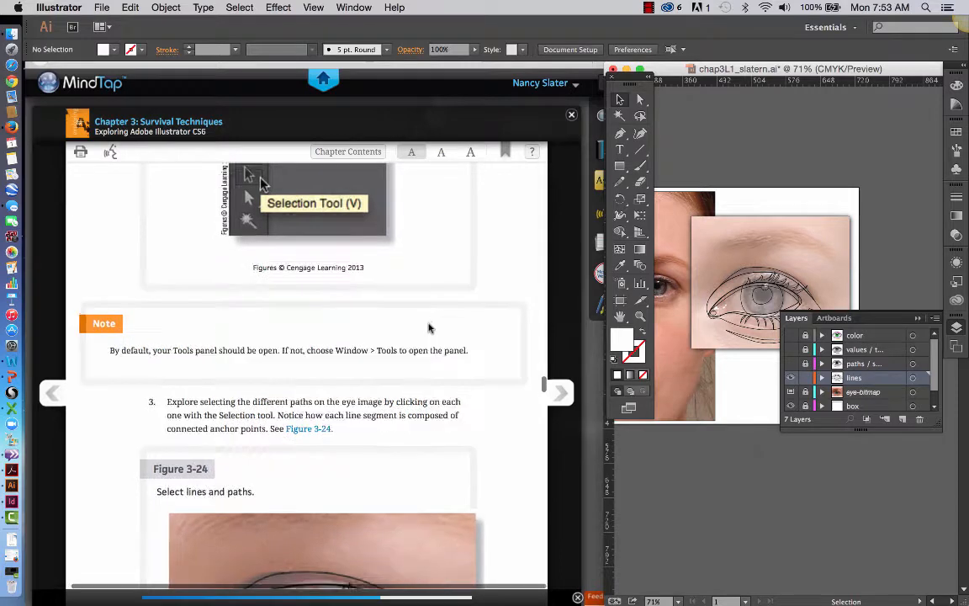
scroll(429, 328, "down", 2)
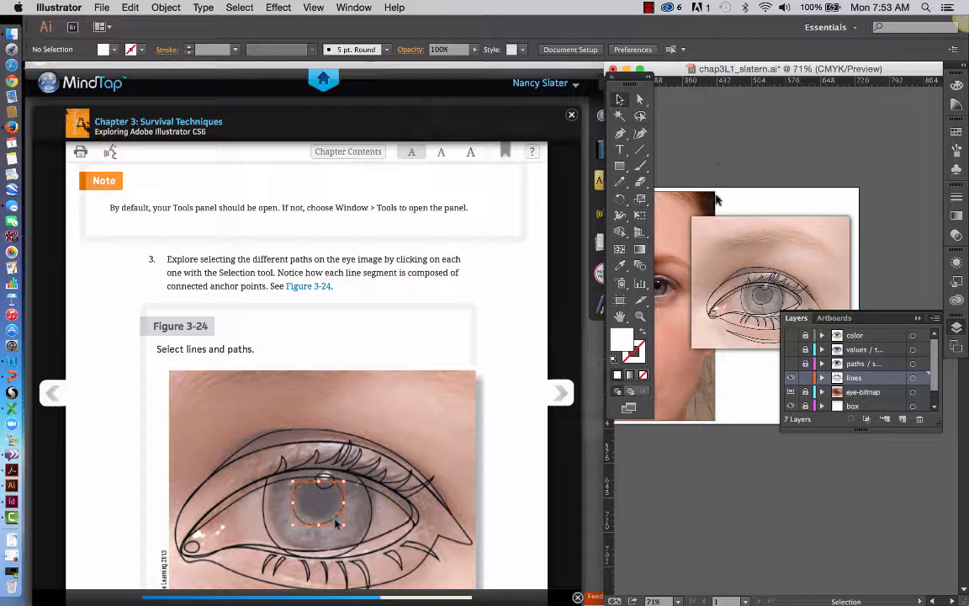
left_click(722, 288)
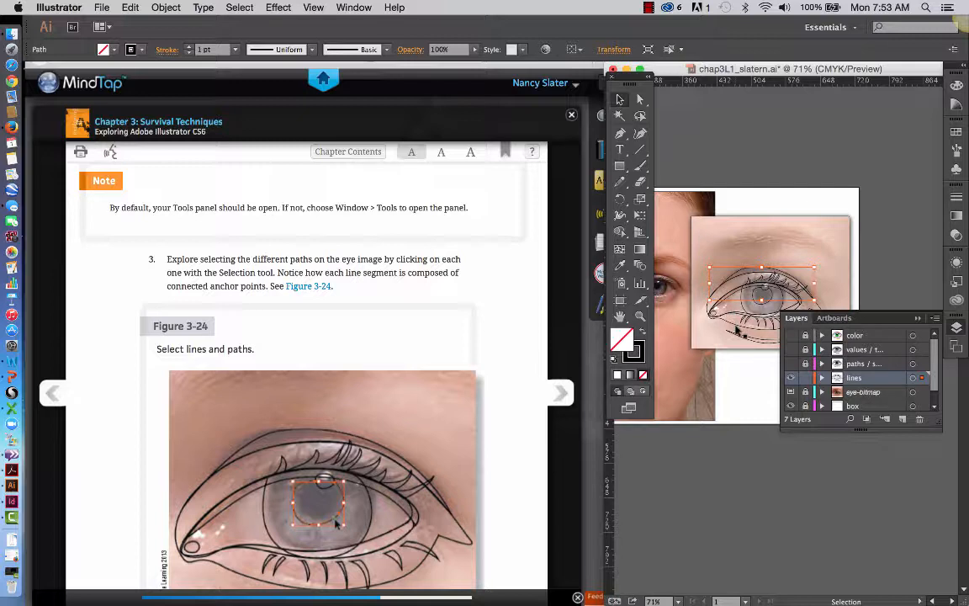
left_click(735, 326)
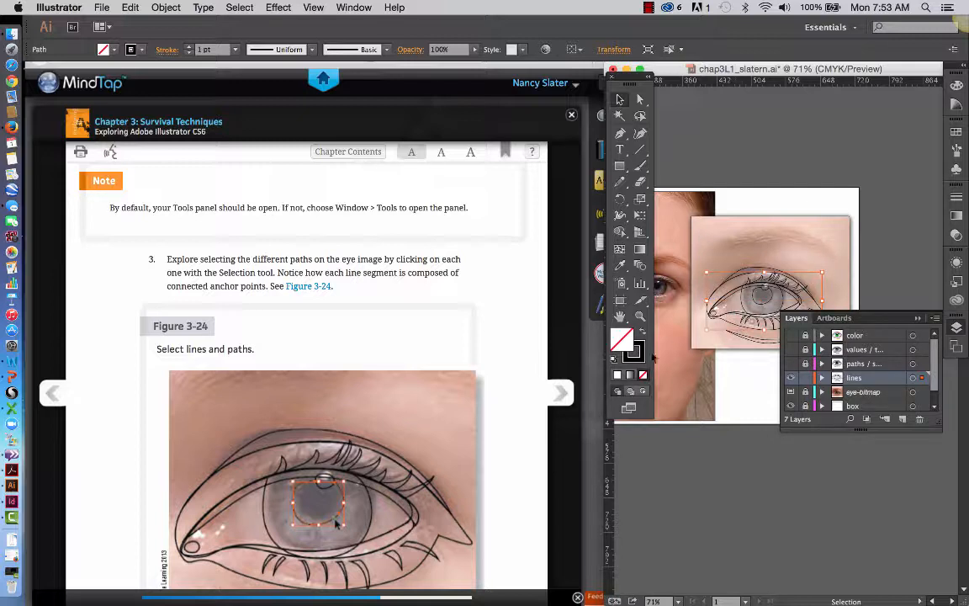
Explore the eye drawing's paths up close by selecting the outer eye outline, the under-eye crease, the pupil and the iris in turn.
left_click(918, 318)
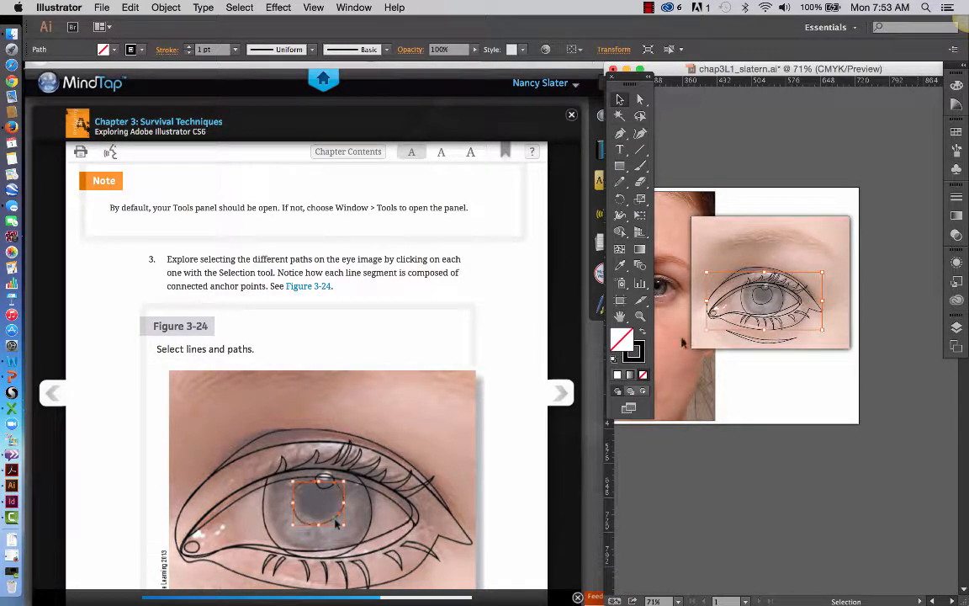
left_click(639, 317)
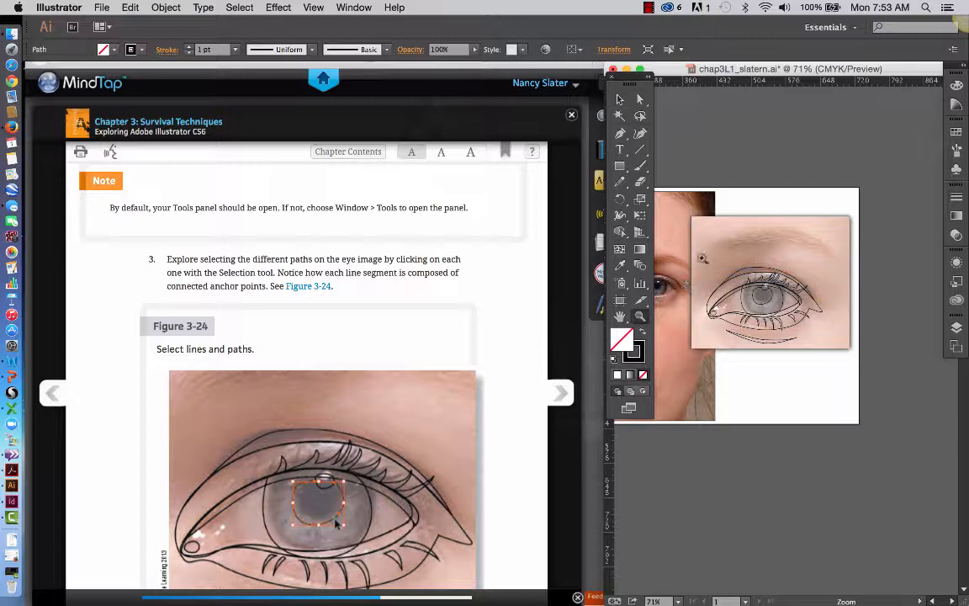
left_click_drag(739, 277, 847, 368)
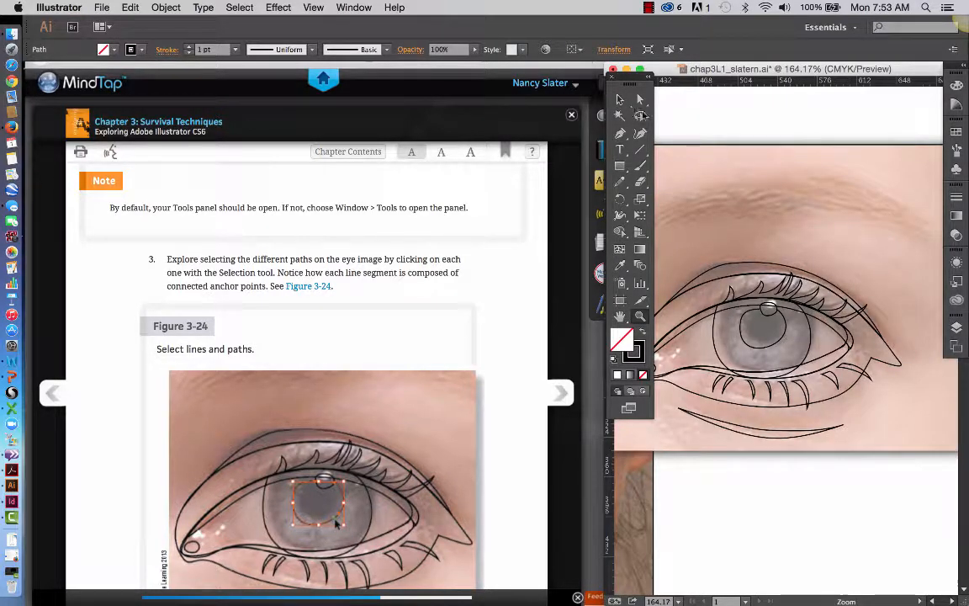
left_click(621, 100)
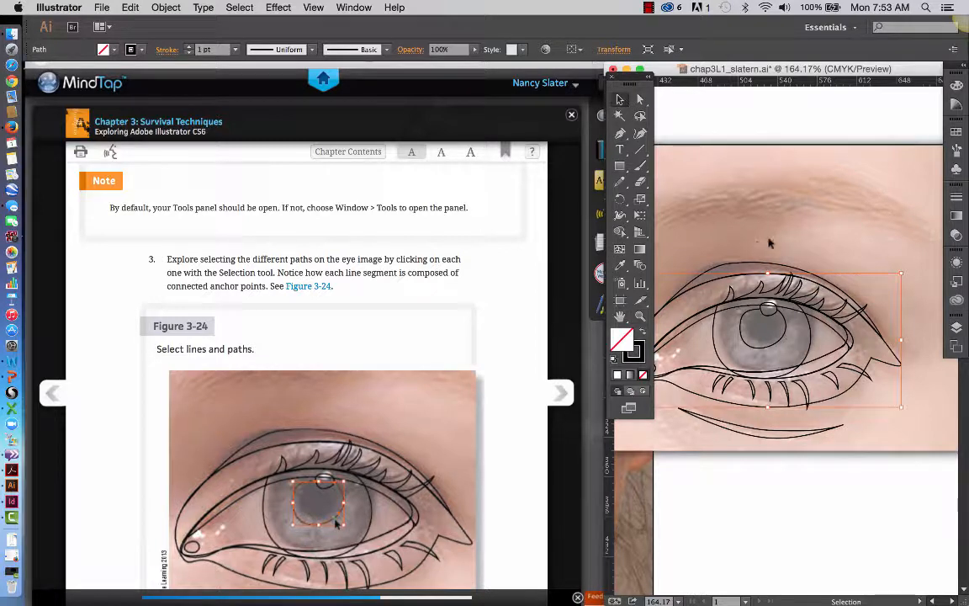
left_click(715, 214)
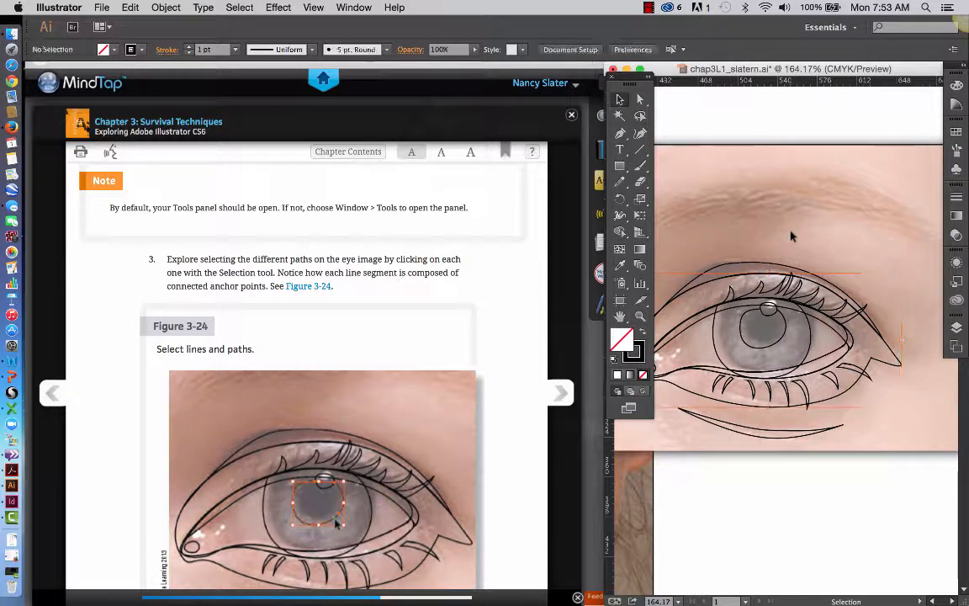
left_click(898, 368)
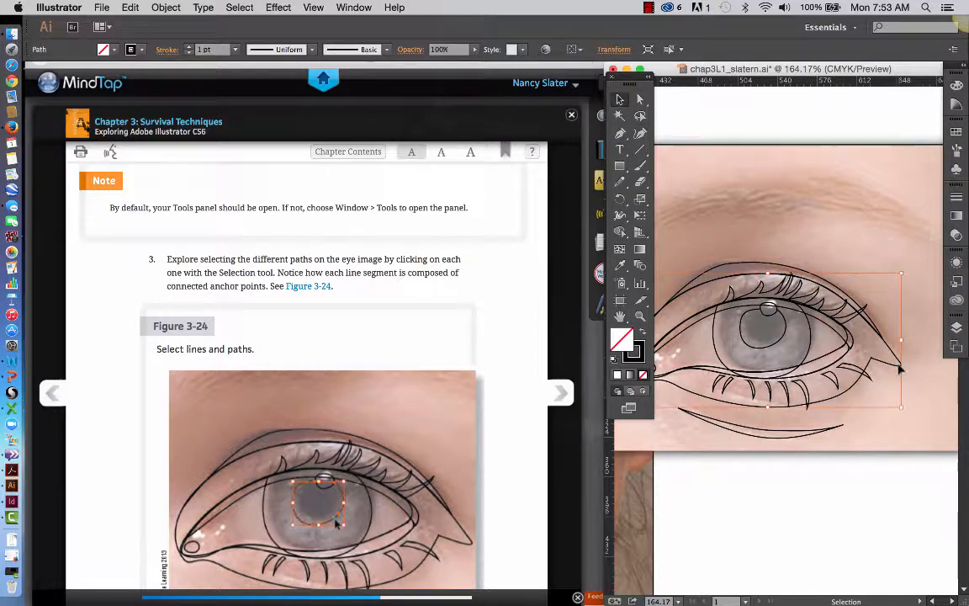
left_click(820, 433)
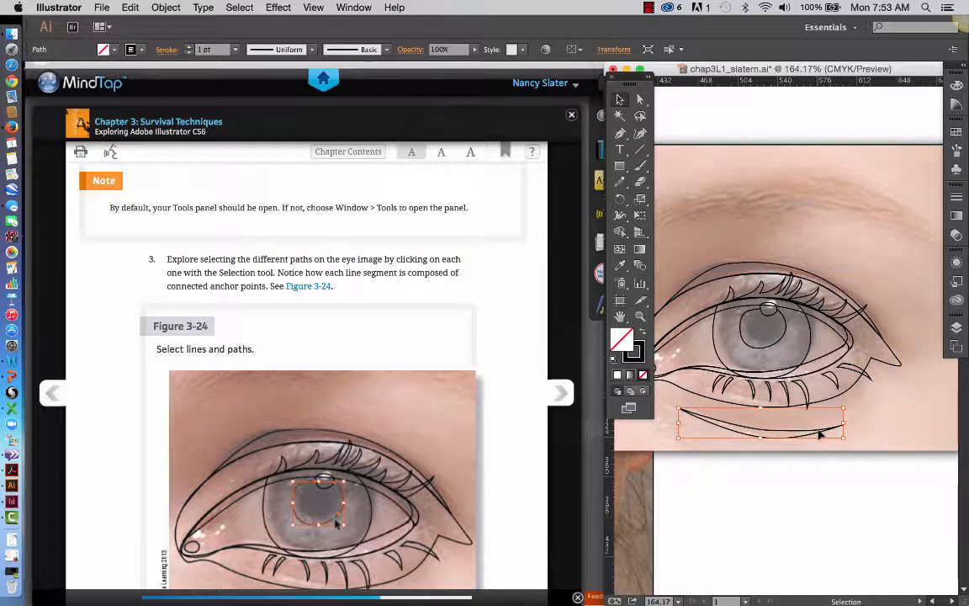
left_click(780, 341)
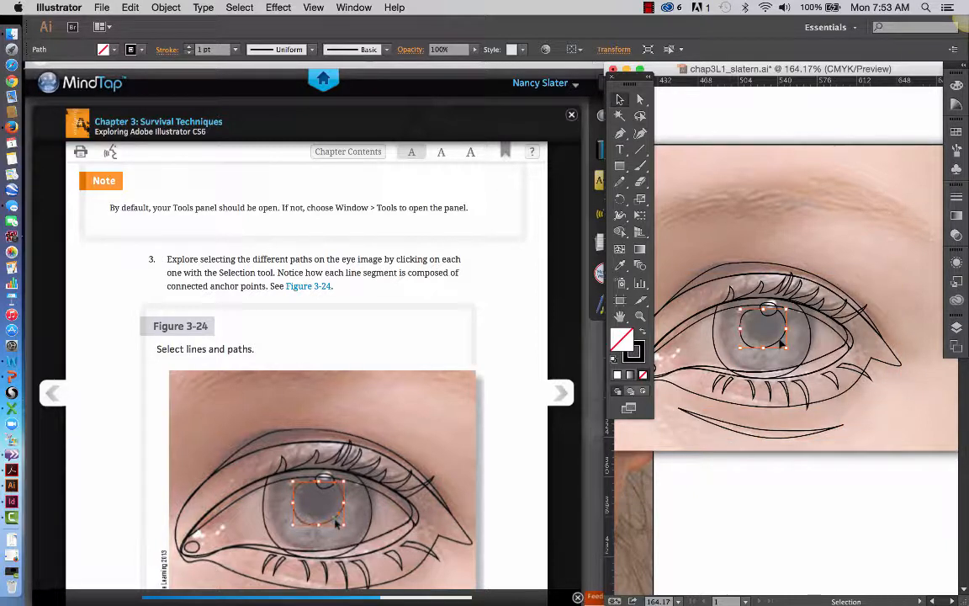
left_click(812, 339)
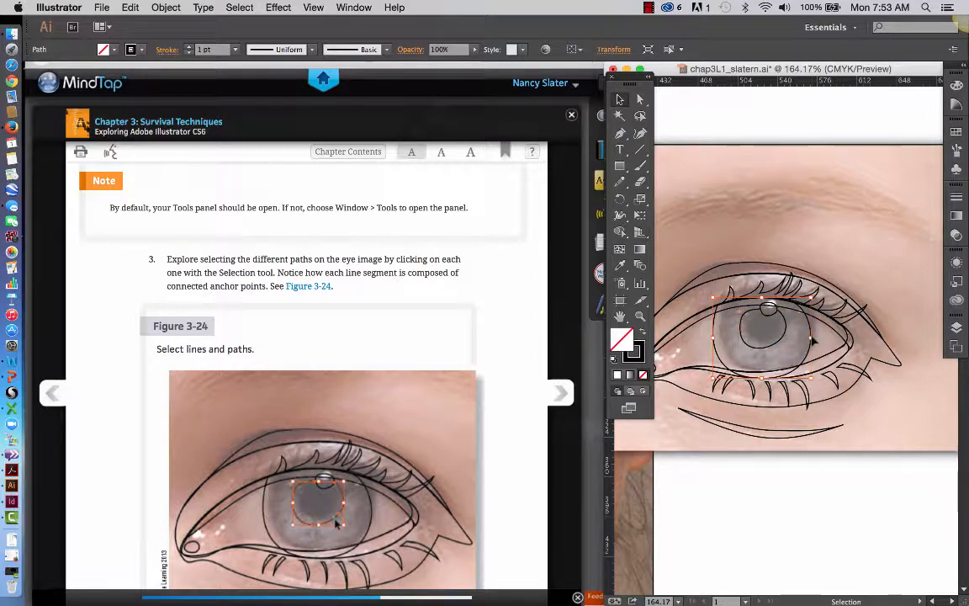
Following step 4, expand the lines layer and look through its list of path sublayers.
scroll(304, 374, "down", 3)
scroll(341, 421, "down", 5)
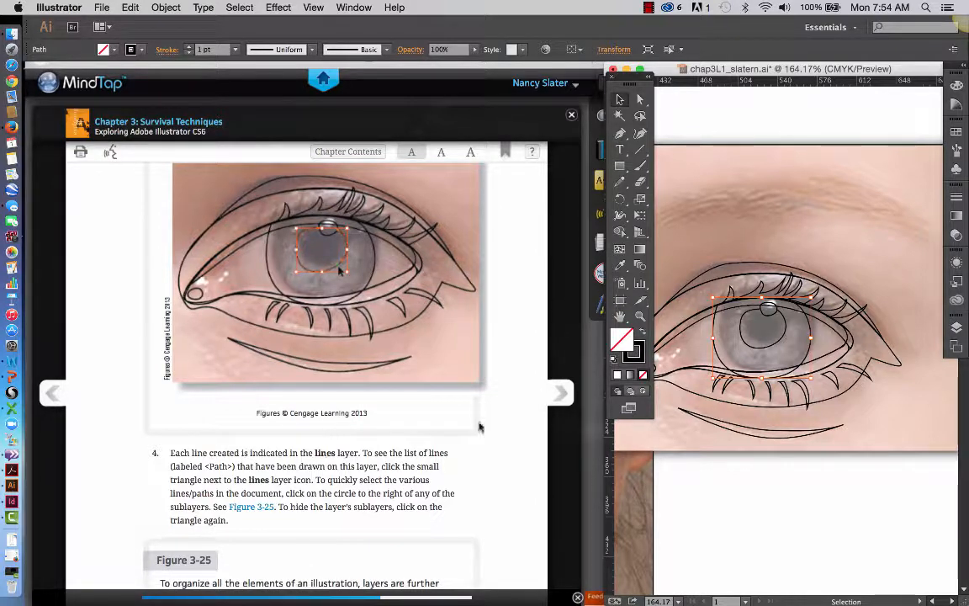
left_click(957, 327)
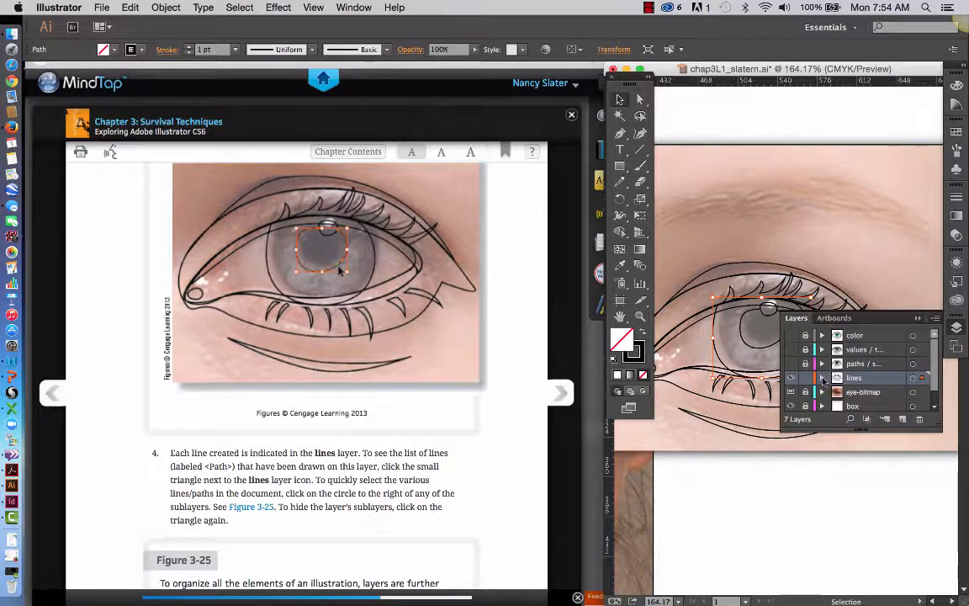
left_click(823, 378)
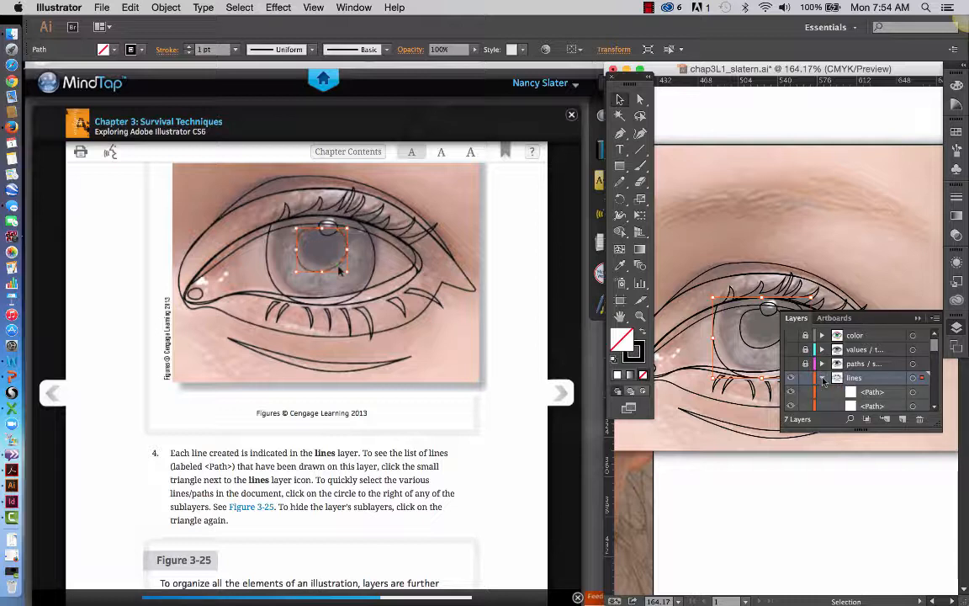
scroll(883, 396, "down", 4)
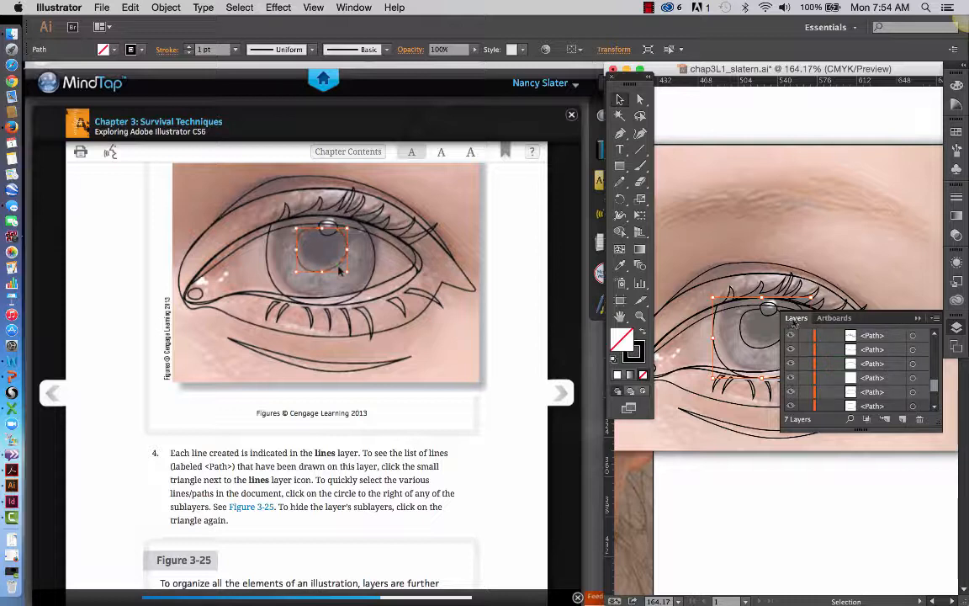
Float the layer list clear of the drawn eye, and select the eye-opening path through its sublayer in the lines layer.
left_click_drag(793, 324, 749, 125)
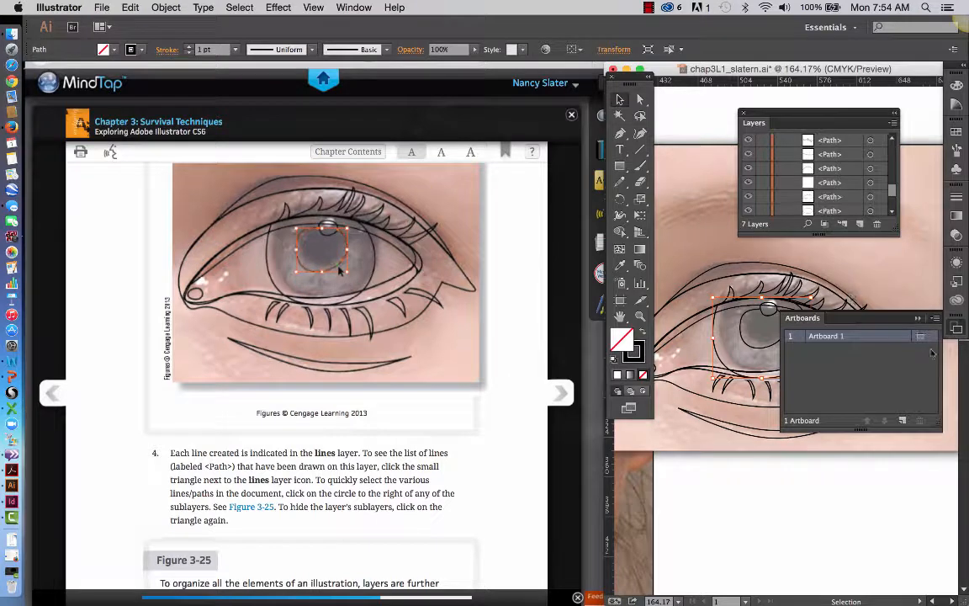
left_click(917, 319)
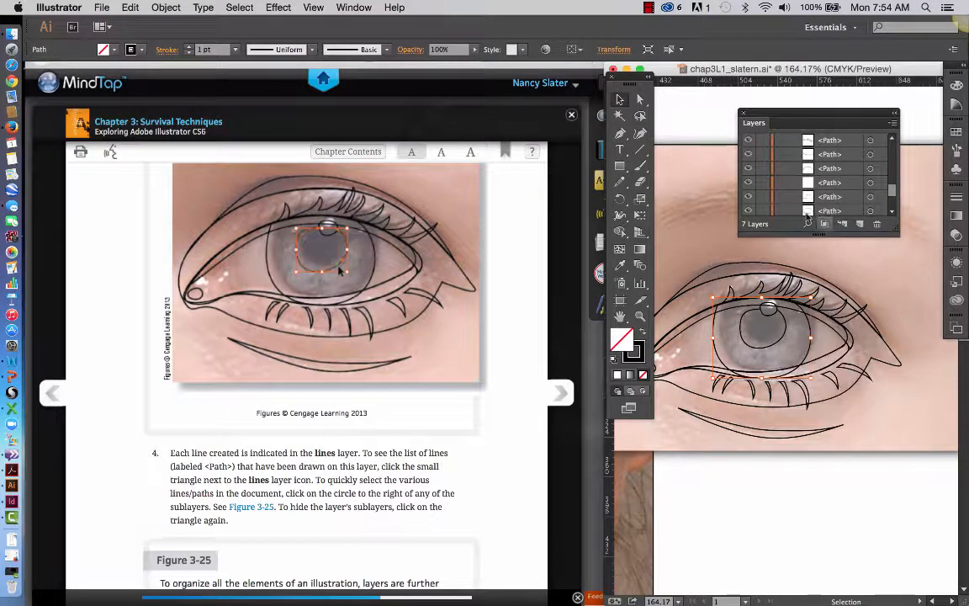
left_click(870, 198)
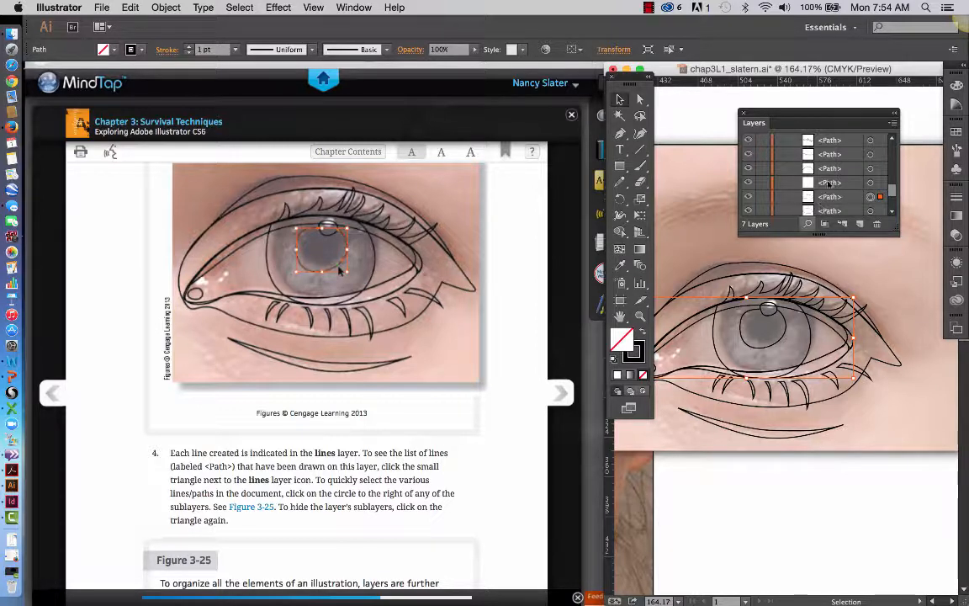
Select the upper eyelid crease and the under-eye crease in turn through their path sublayers in the lines layer.
left_click(869, 169)
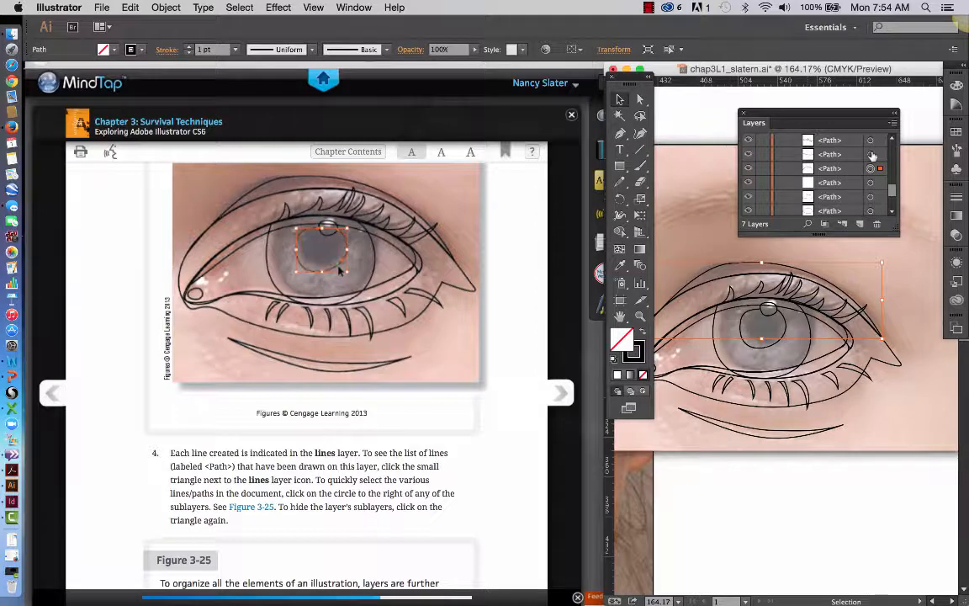
left_click(870, 155)
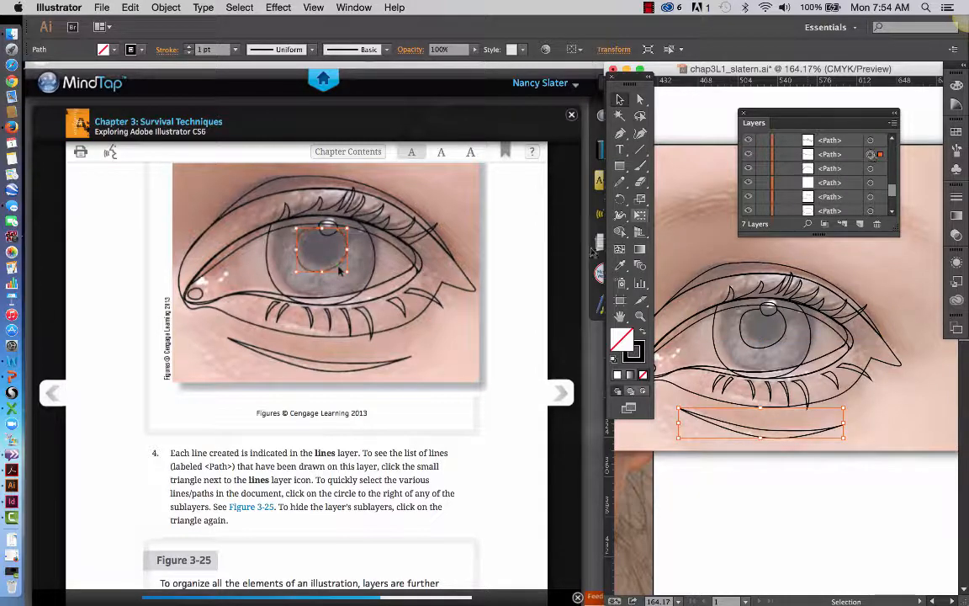
Read on in the lesson past Figure 3-25 to steps 5 through 8 on tracing the eyebrow with the Pencil tool.
scroll(519, 389, "down", 3)
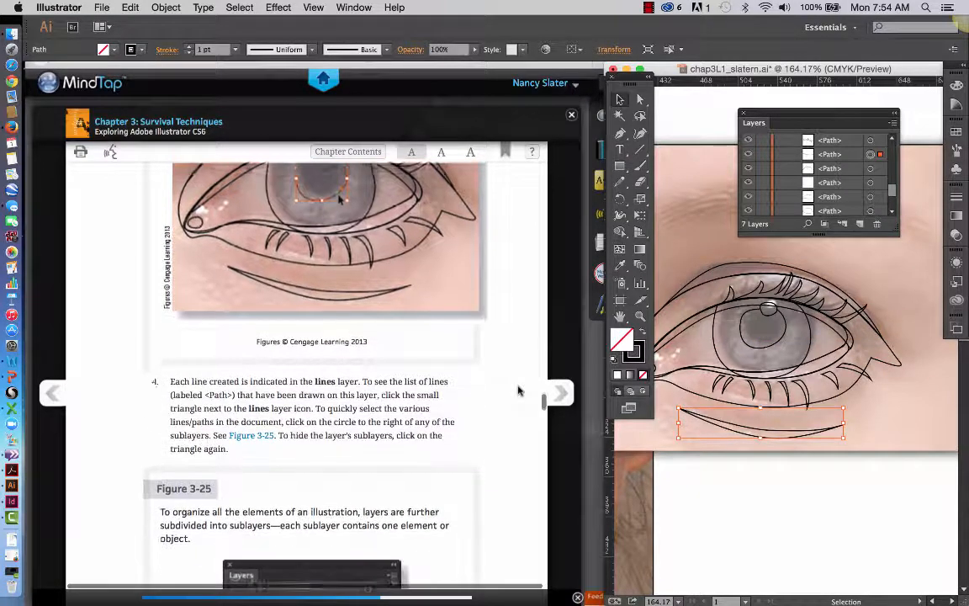
scroll(519, 390, "down", 3)
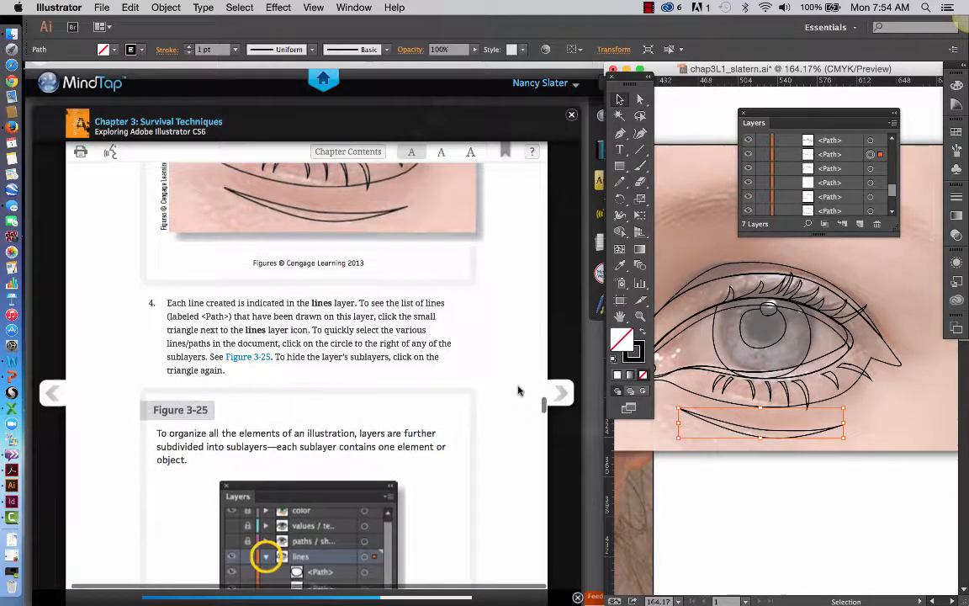
scroll(519, 390, "down", 5)
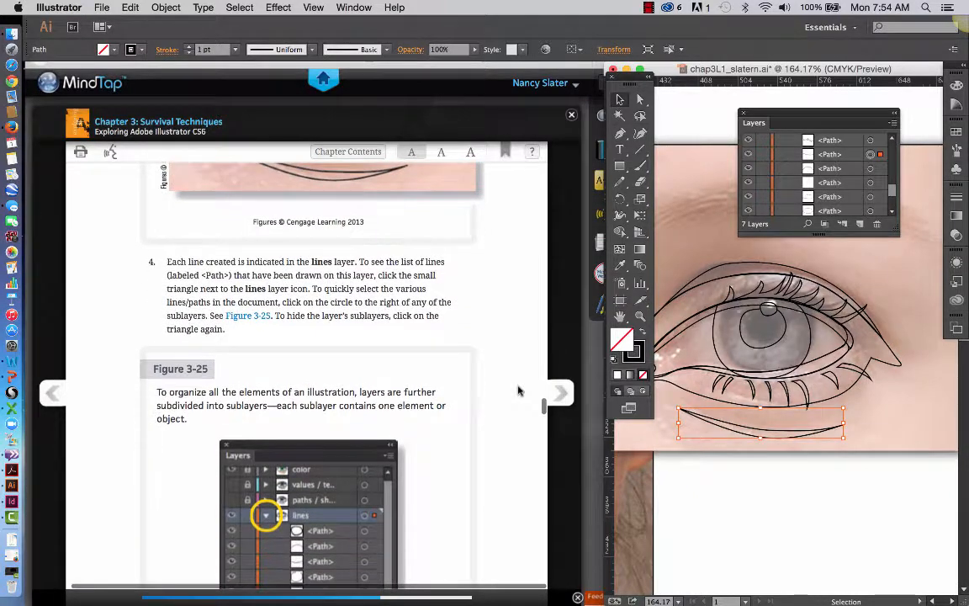
scroll(519, 390, "down", 9)
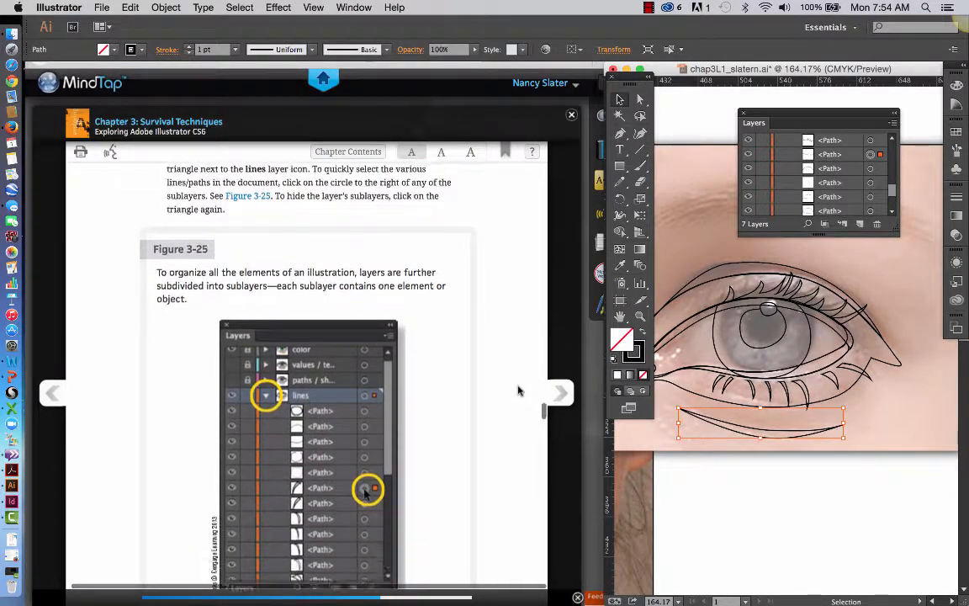
scroll(519, 389, "down", 11)
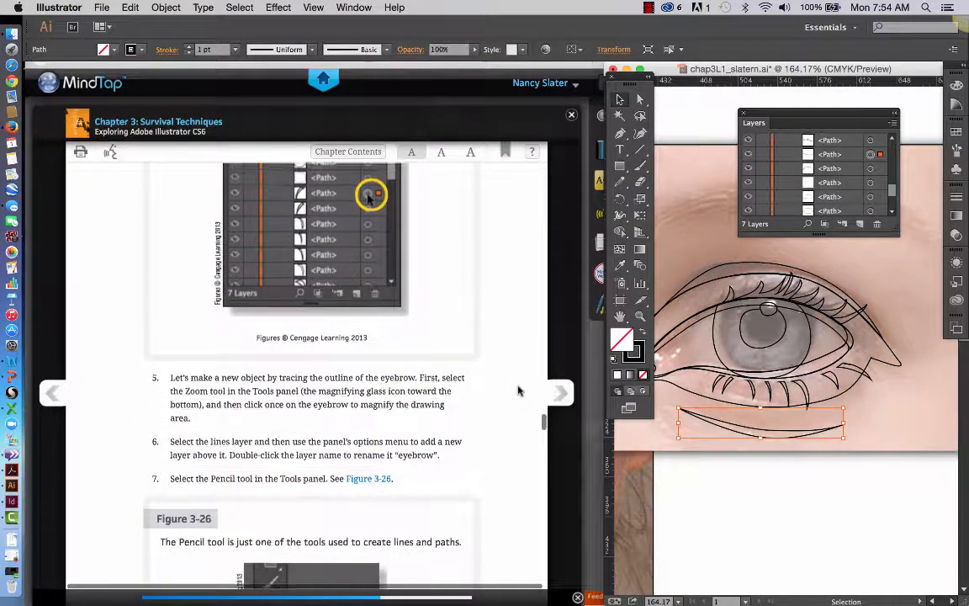
scroll(519, 389, "down", 1)
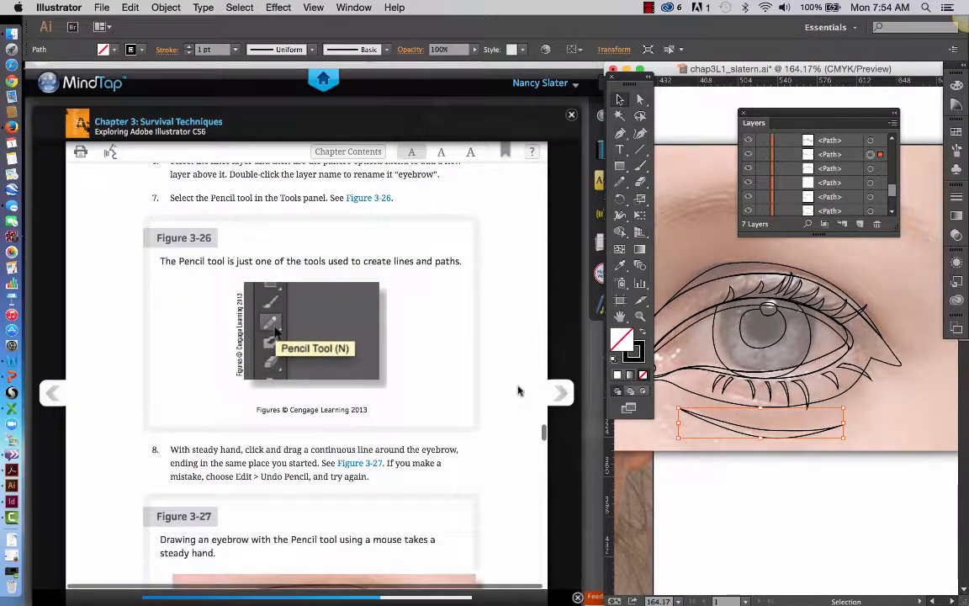